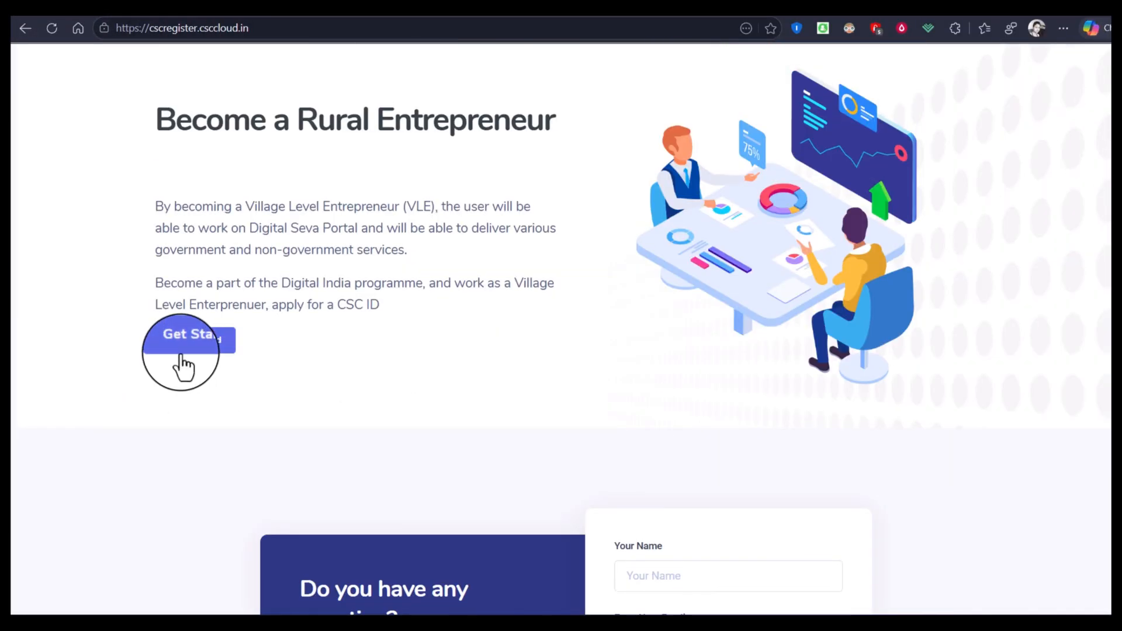
# - Get started on the CSC ID application, accept the guidelines and terms, and proceed to the VLE registration form
pyautogui.click(183, 363)
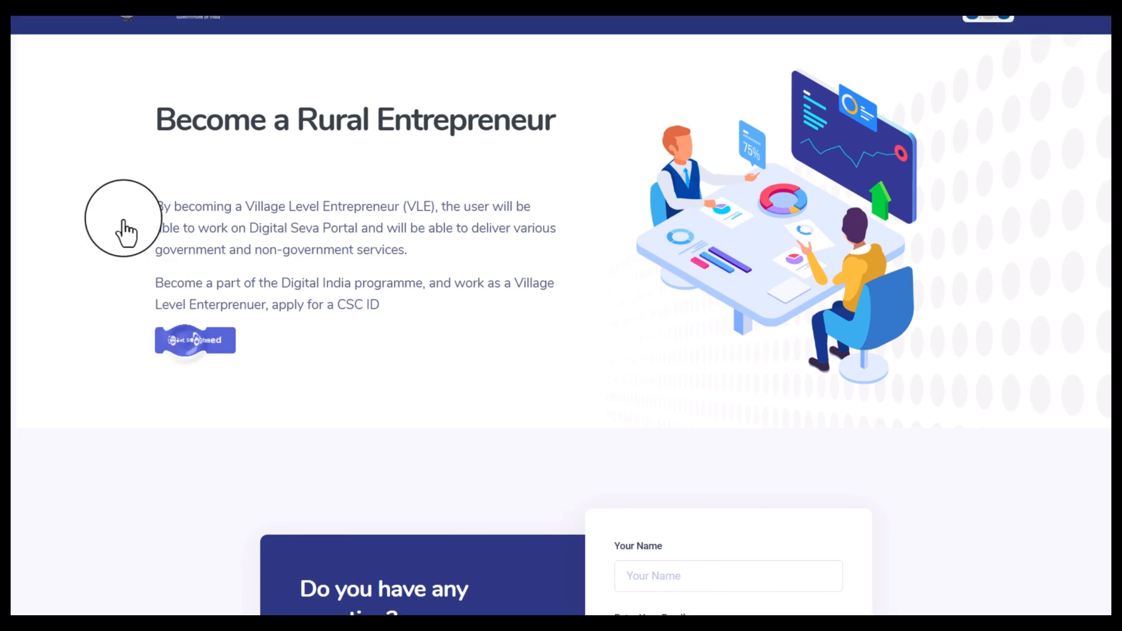
pyautogui.moveTo(60, 92); pyautogui.dragTo(209, 359)
pyautogui.scroll(-5, 146, 391)
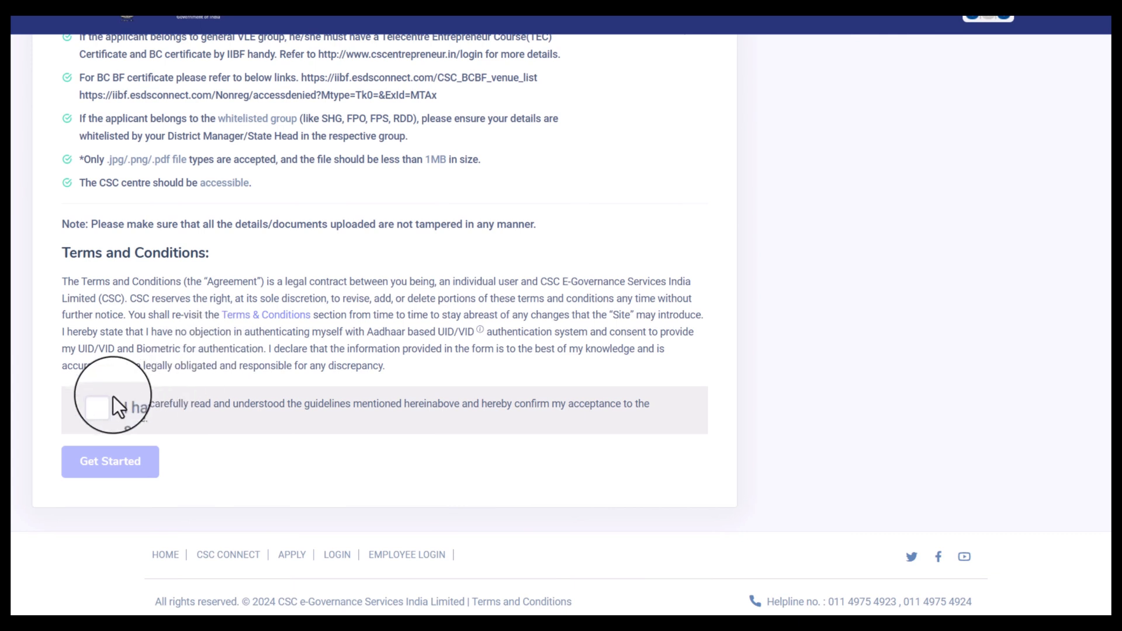
pyautogui.click(102, 405)
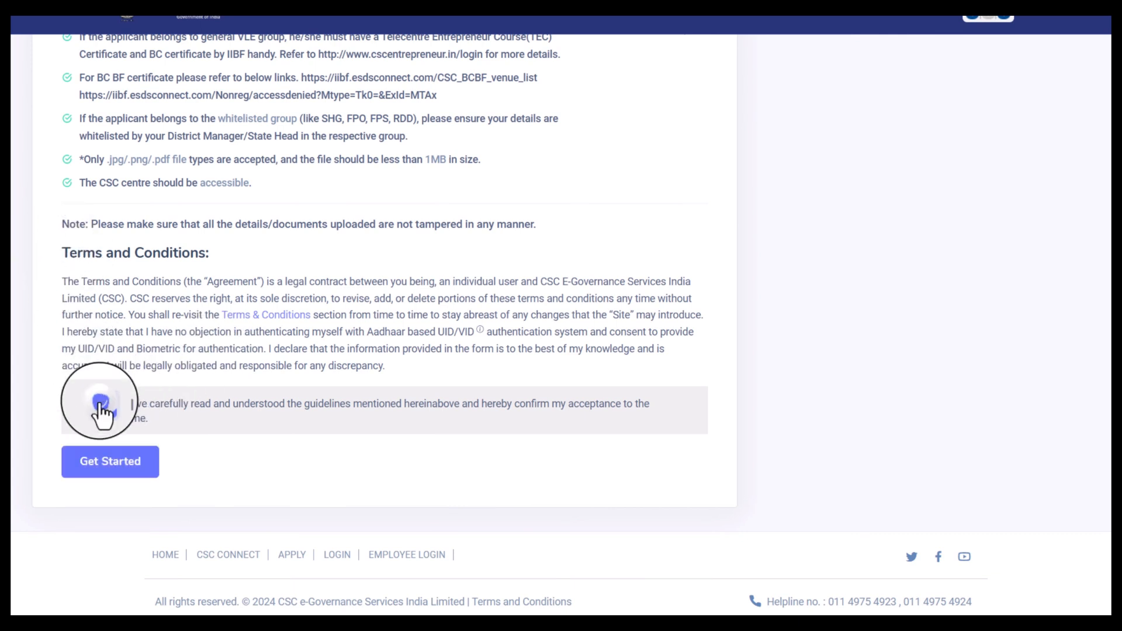
pyautogui.click(107, 466)
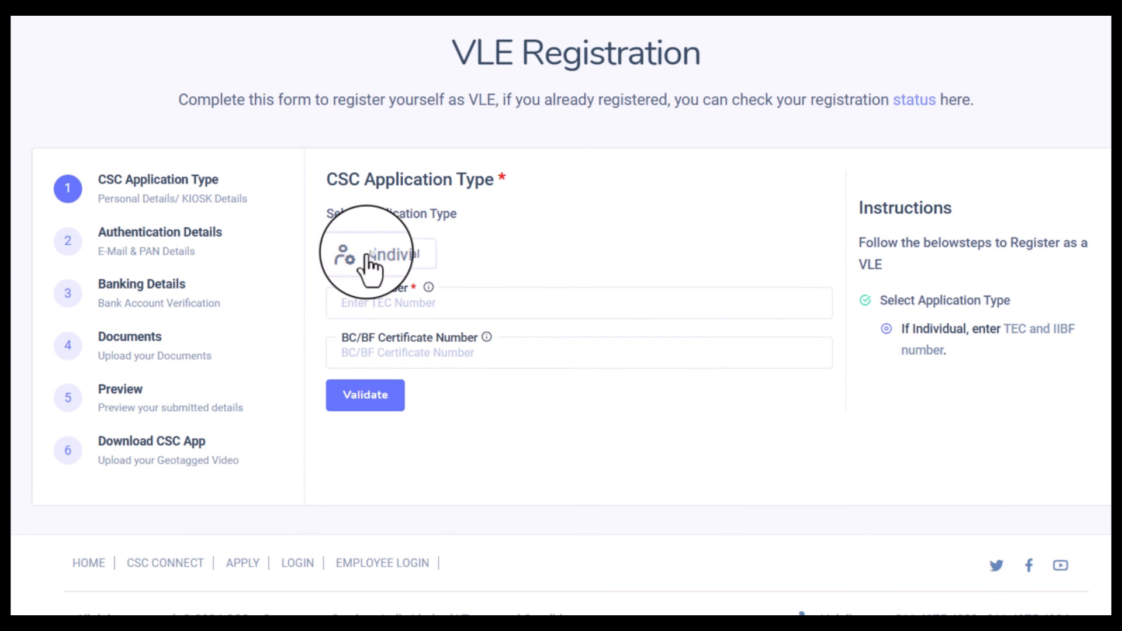
# - Choose the Individual application type, enter the applicant's TEC number and validate it, leaving the BC/BF certificate number empty
pyautogui.click(368, 255)
pyautogui.click(375, 300)
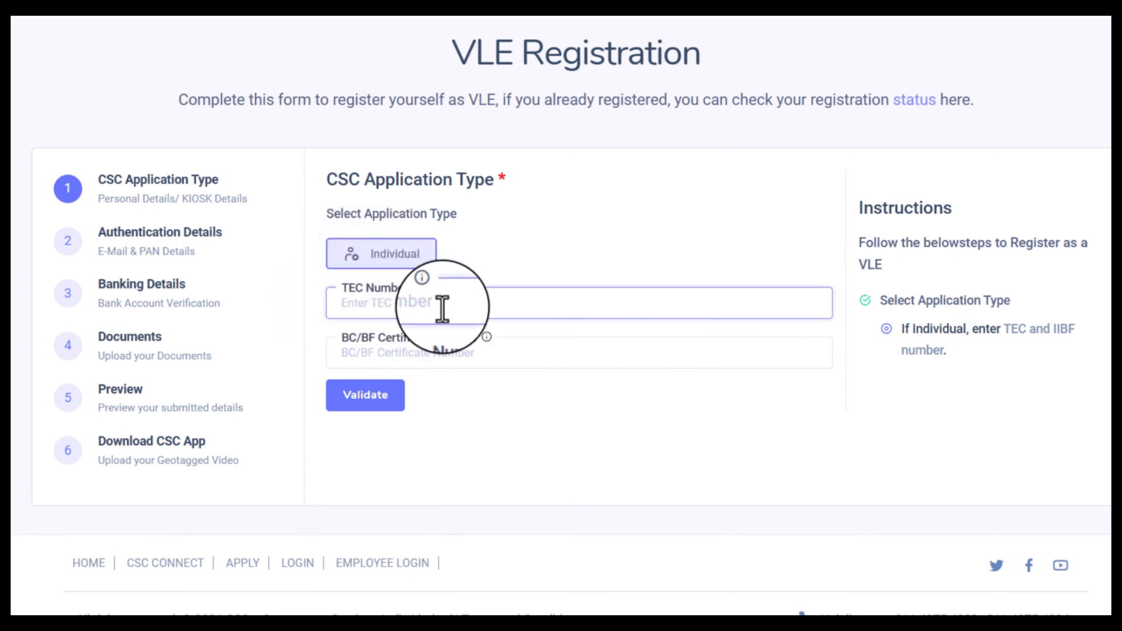
pyautogui.click(360, 354)
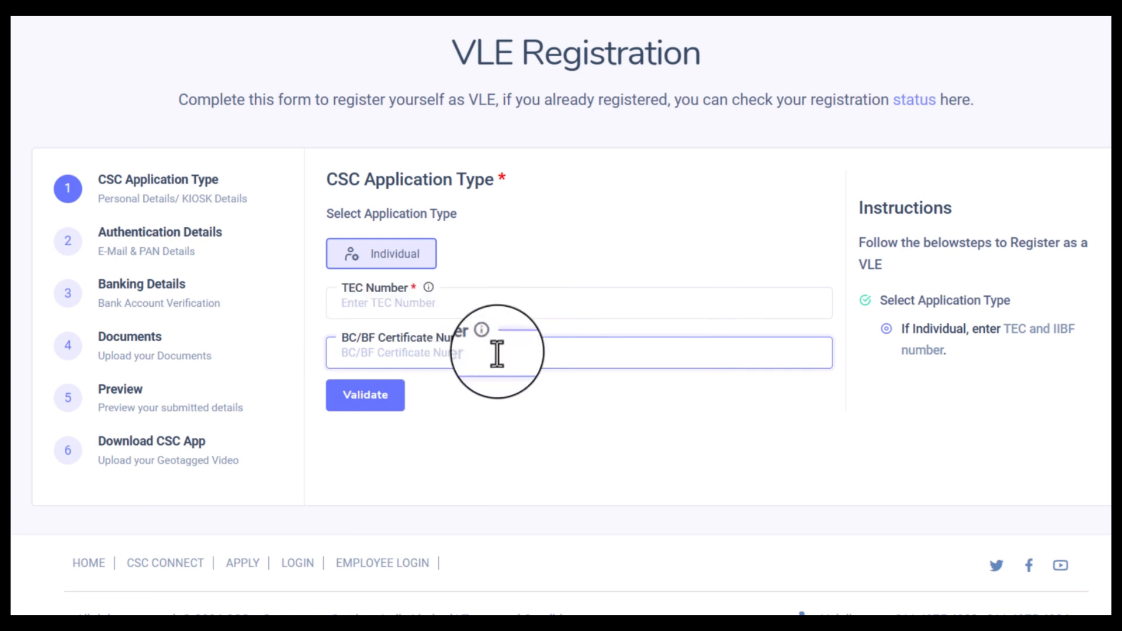
pyautogui.click(348, 402)
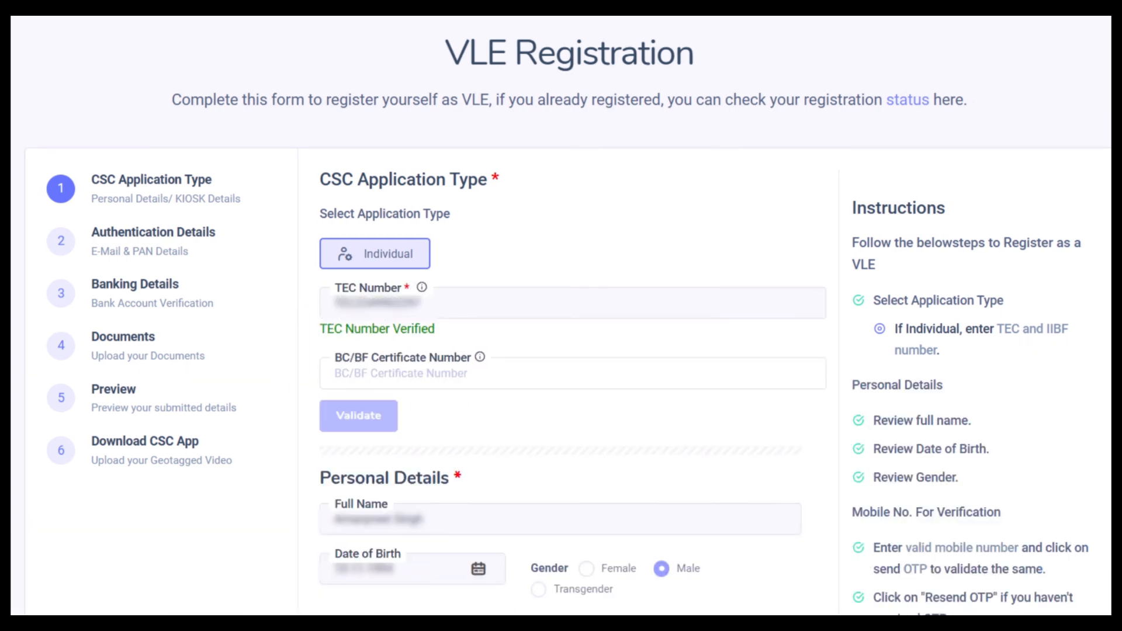
# - Enter the applicant's mobile number and verify it with the OTP sent to it
pyautogui.scroll(-5, 281, 296)
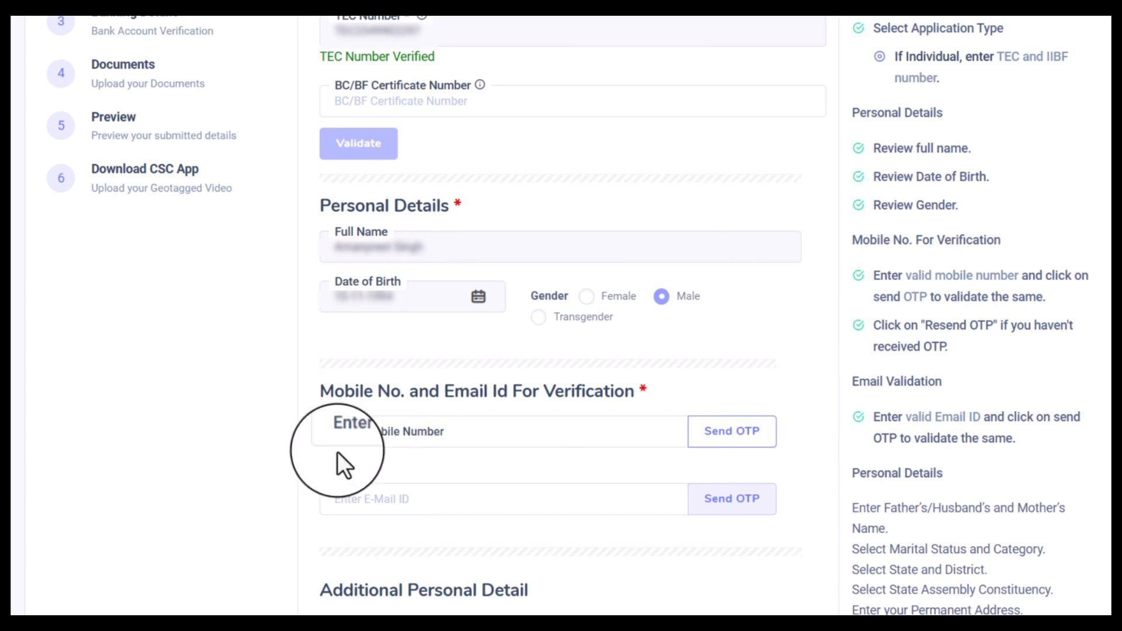
pyautogui.click(357, 437)
pyautogui.click(753, 447)
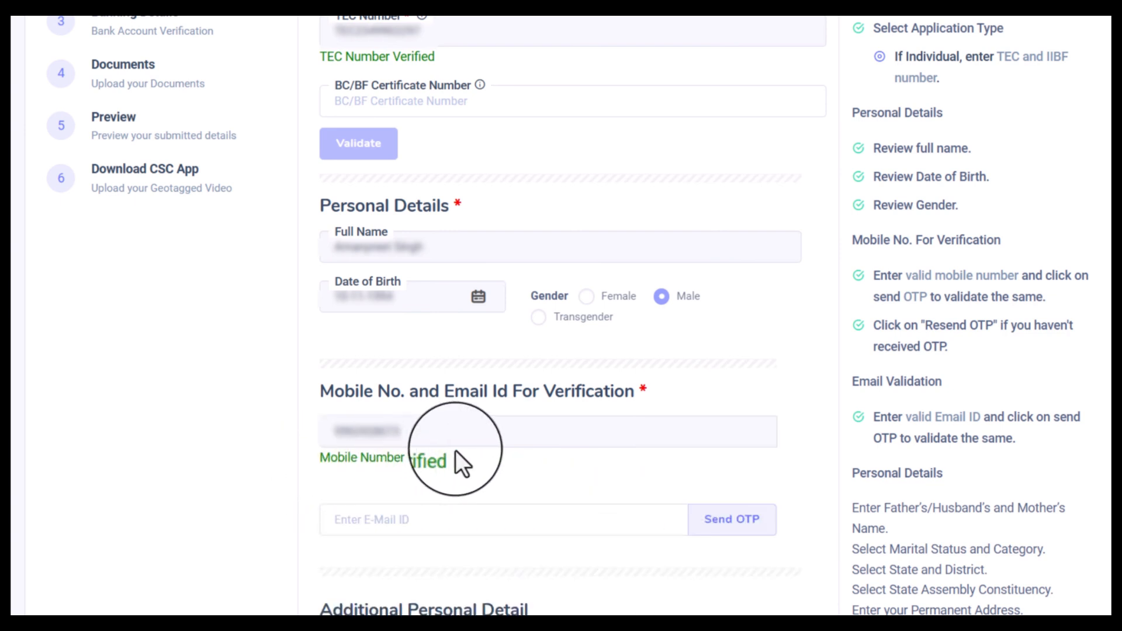
# - Enter the applicant's e-mail address, request an OTP for it, and validate the received code
pyautogui.click(365, 520)
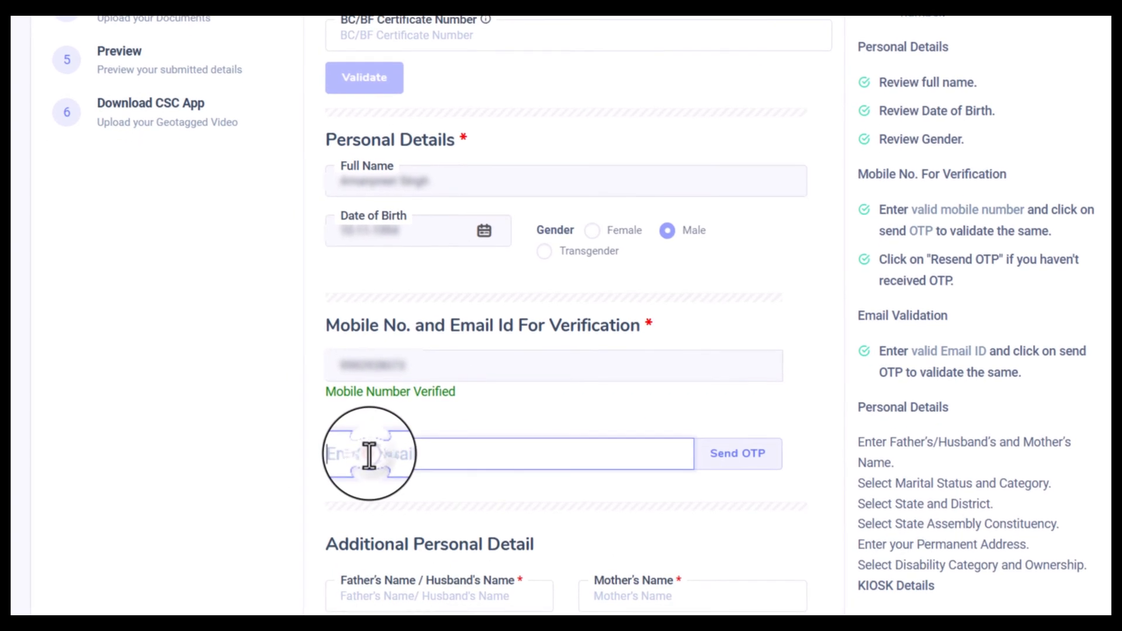
pyautogui.click(737, 452)
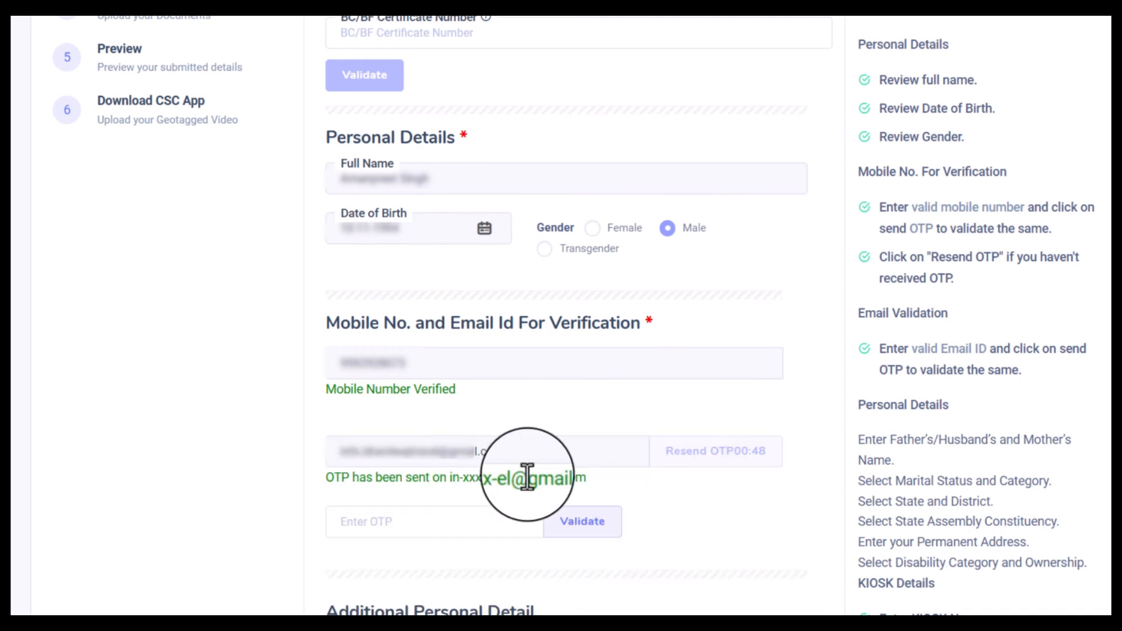
pyautogui.click(421, 521)
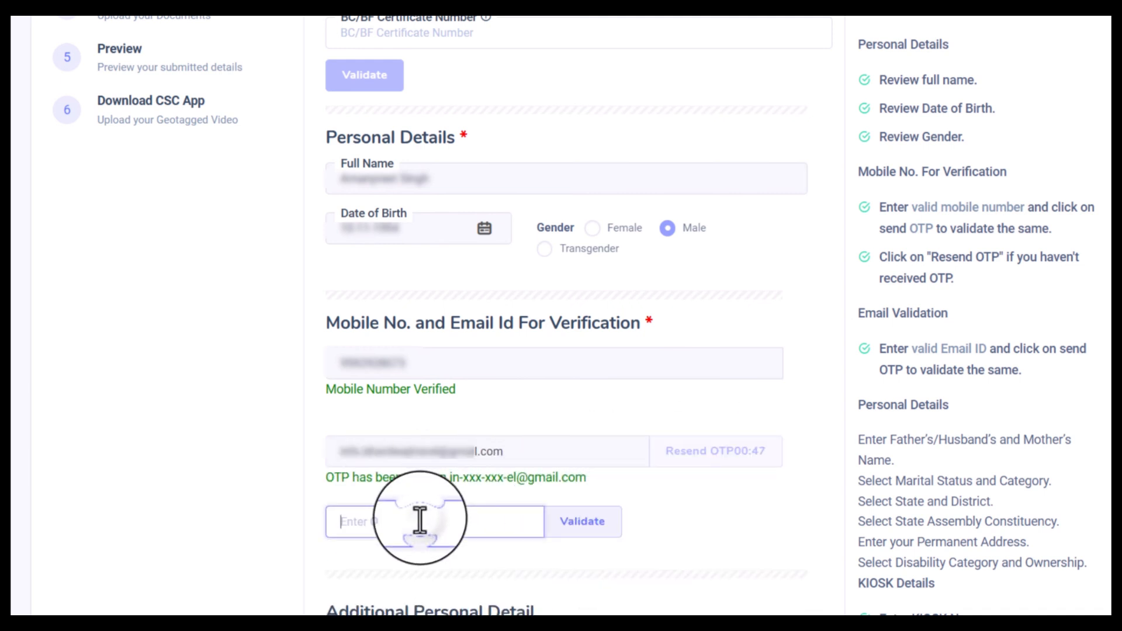
pyautogui.click(593, 523)
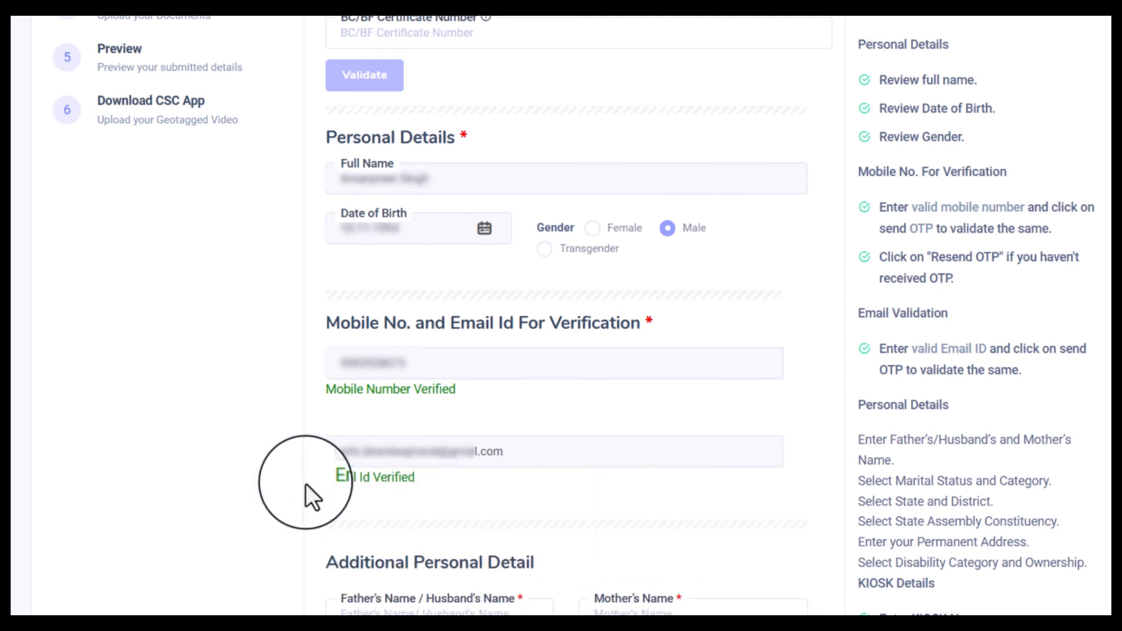
# - Set the marital status to Unmarried in the additional personal details
pyautogui.scroll(-8, 529, 174)
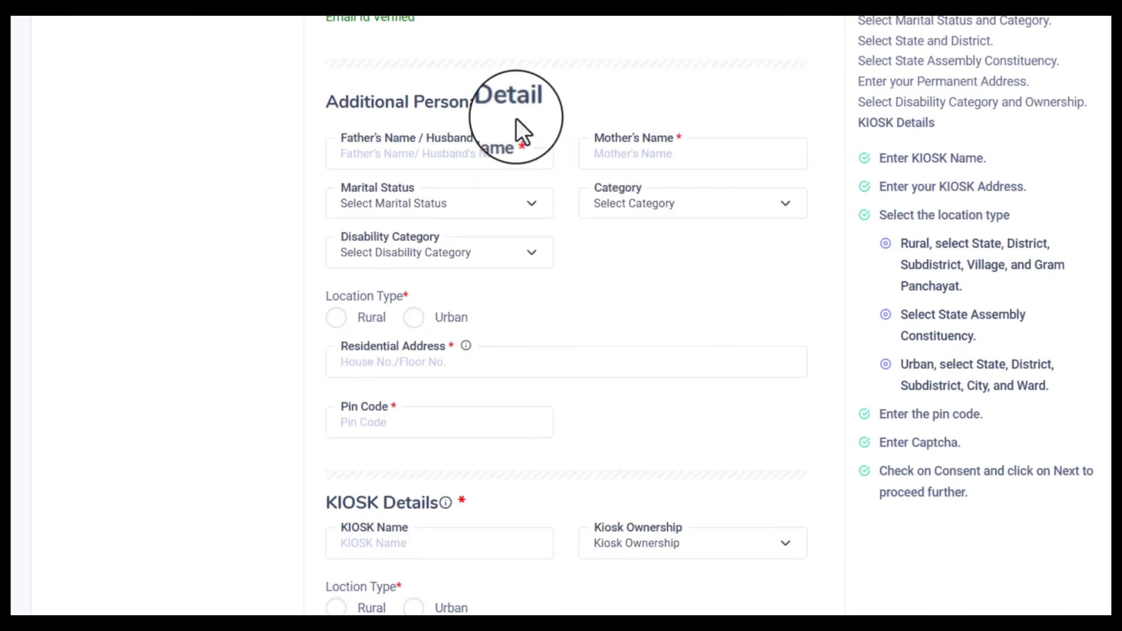
pyautogui.click(427, 158)
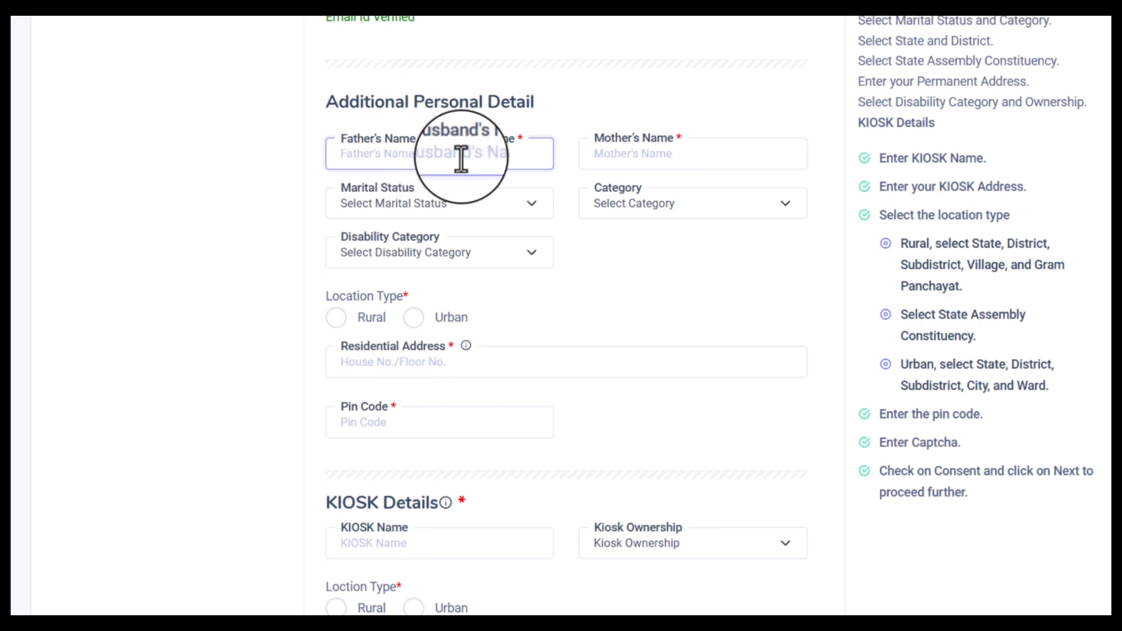
pyautogui.click(605, 161)
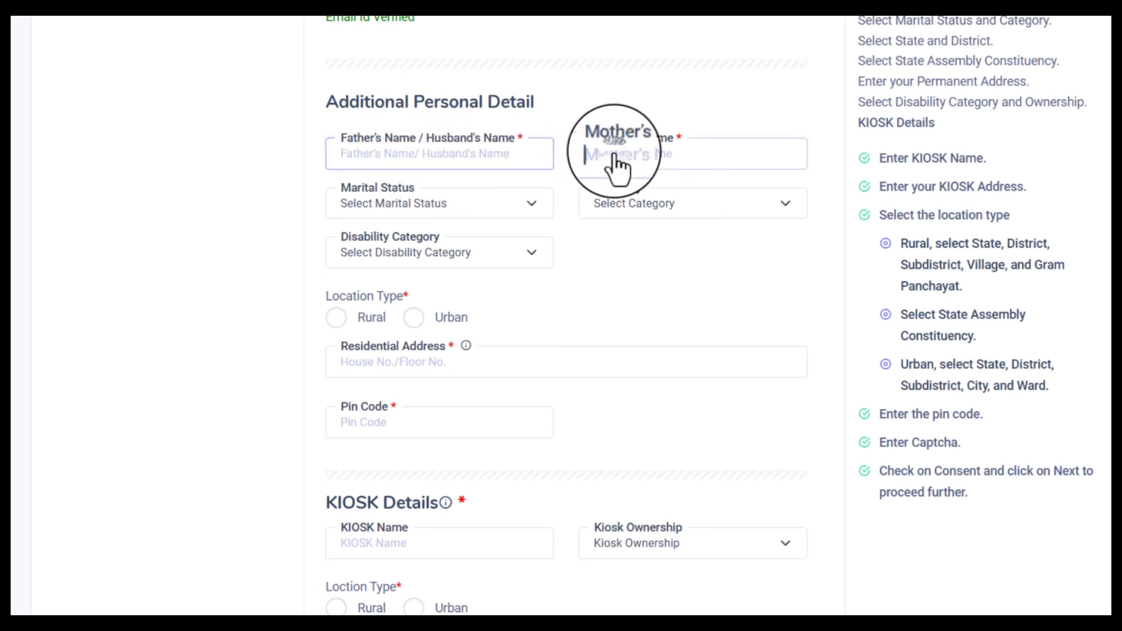
pyautogui.click(406, 199)
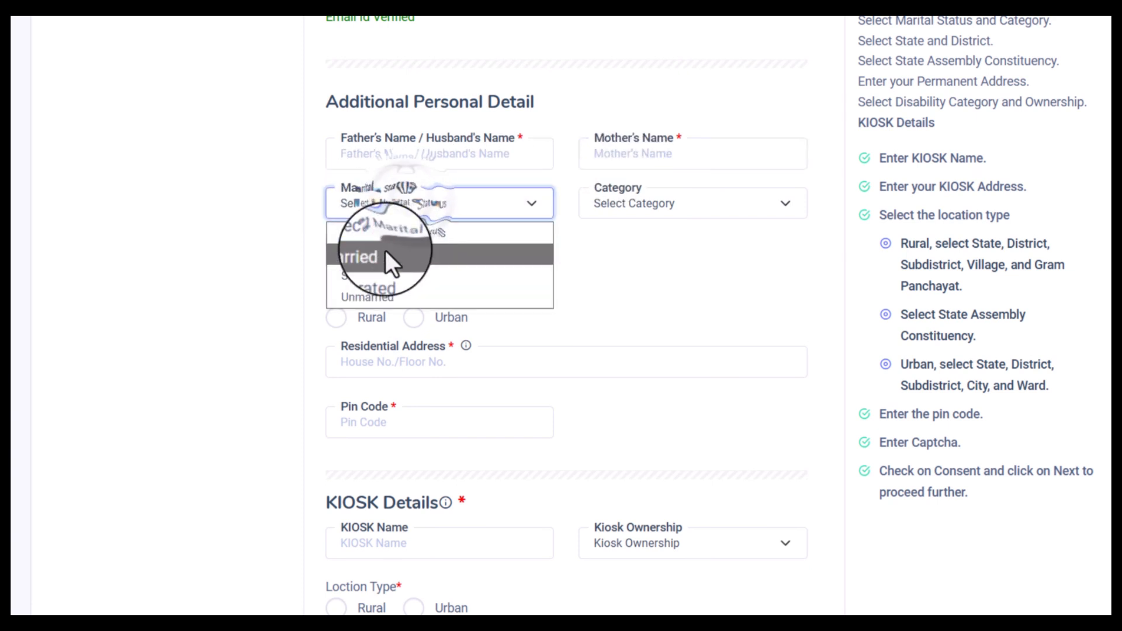
pyautogui.click(392, 295)
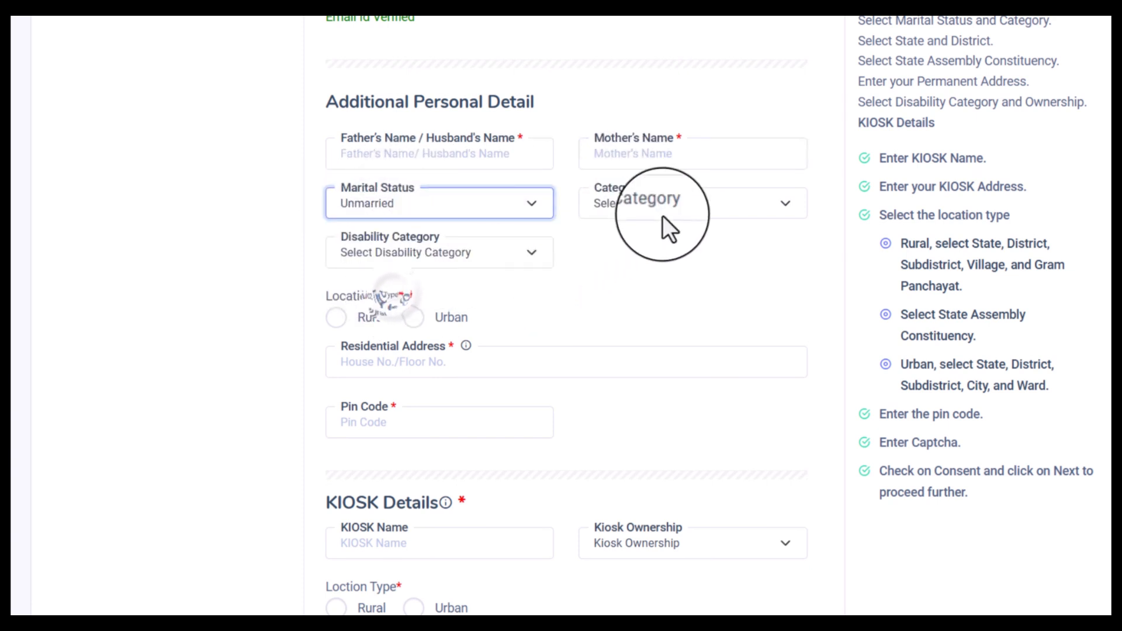
# - Set the category to General and the disability category to Not Physically Impaired
pyautogui.click(646, 199)
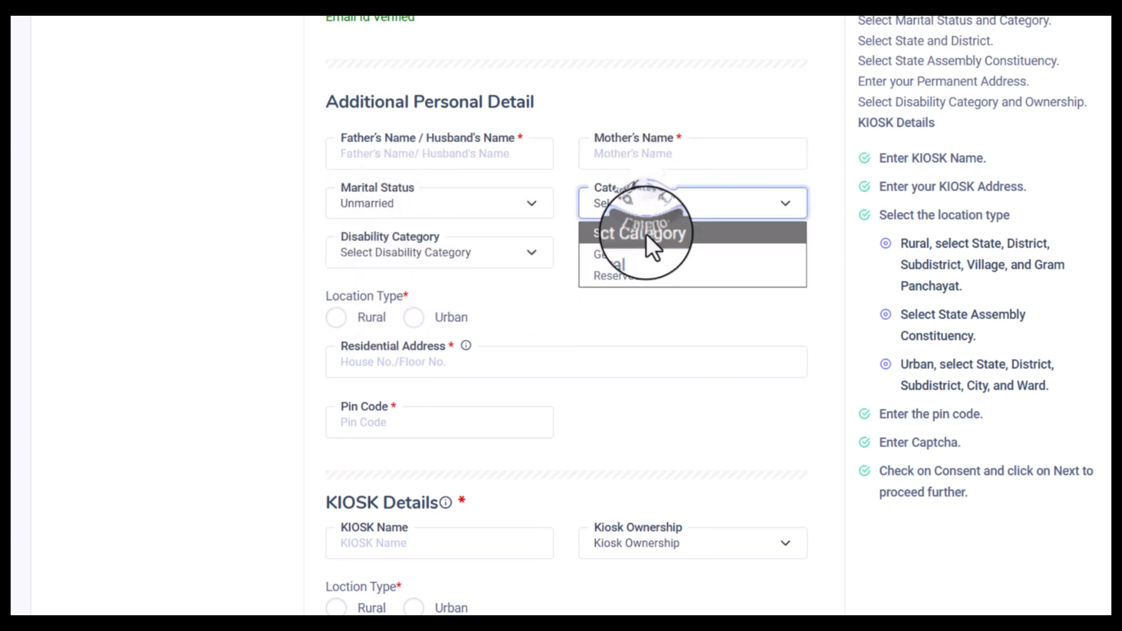
pyautogui.click(621, 261)
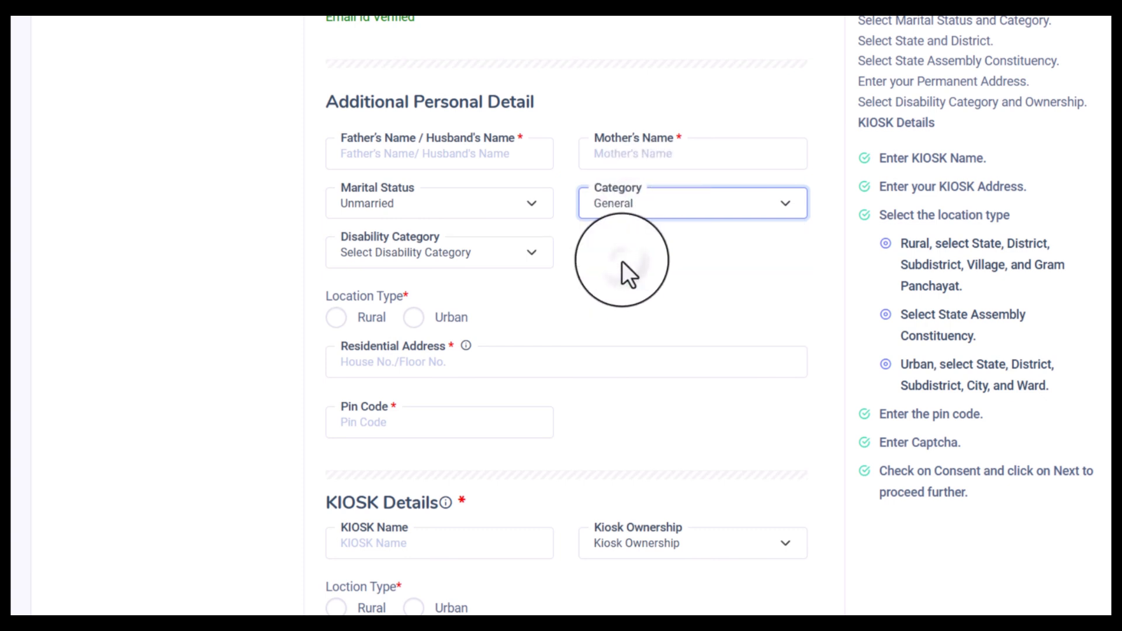
pyautogui.click(391, 250)
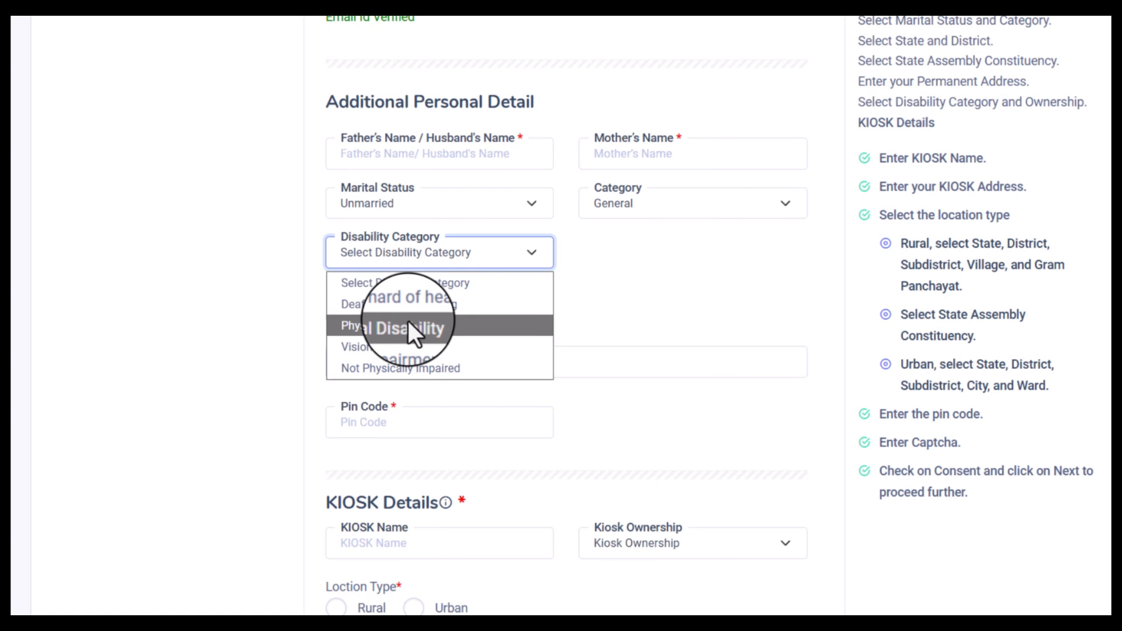
pyautogui.click(417, 372)
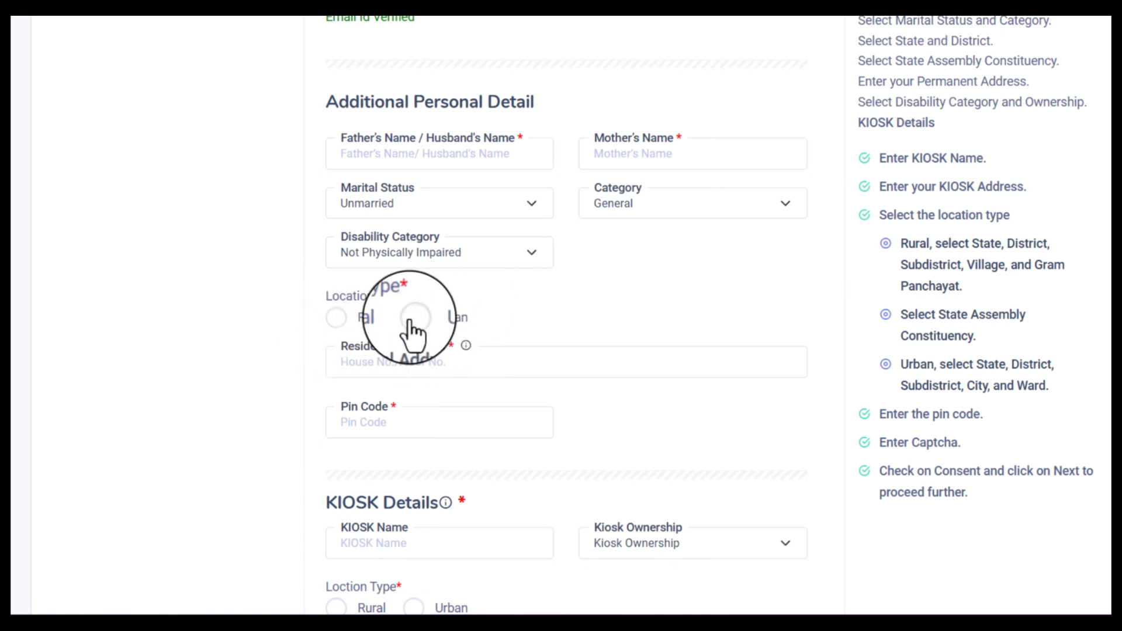
# - Set the residential location type to Urban, with Delhi as the state and North Delhi as the district
pyautogui.click(336, 319)
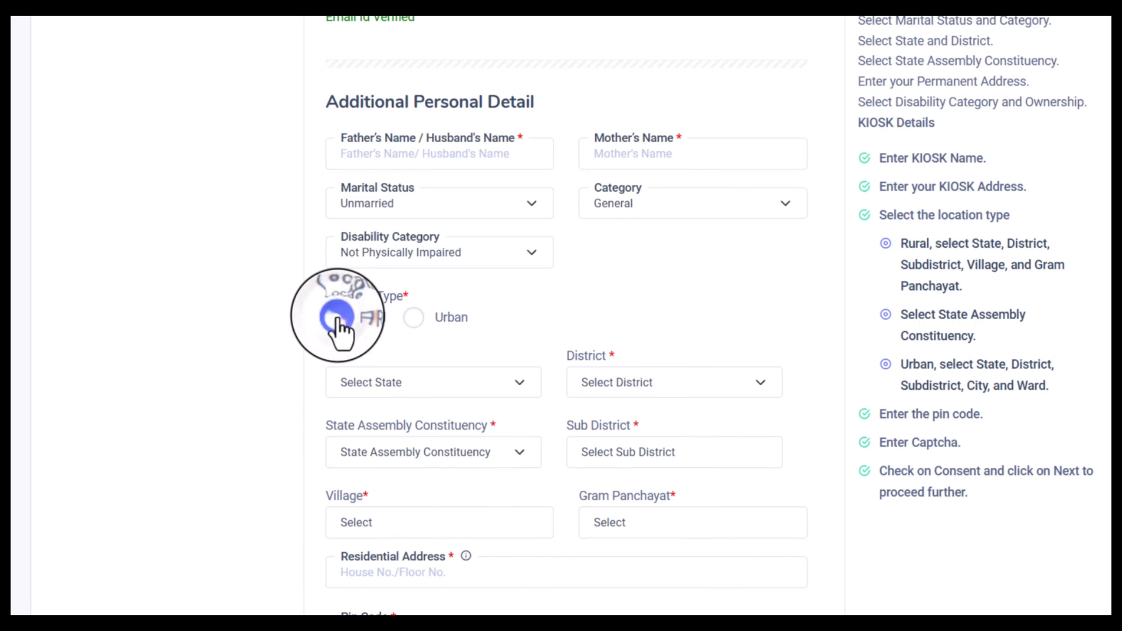
pyautogui.click(410, 320)
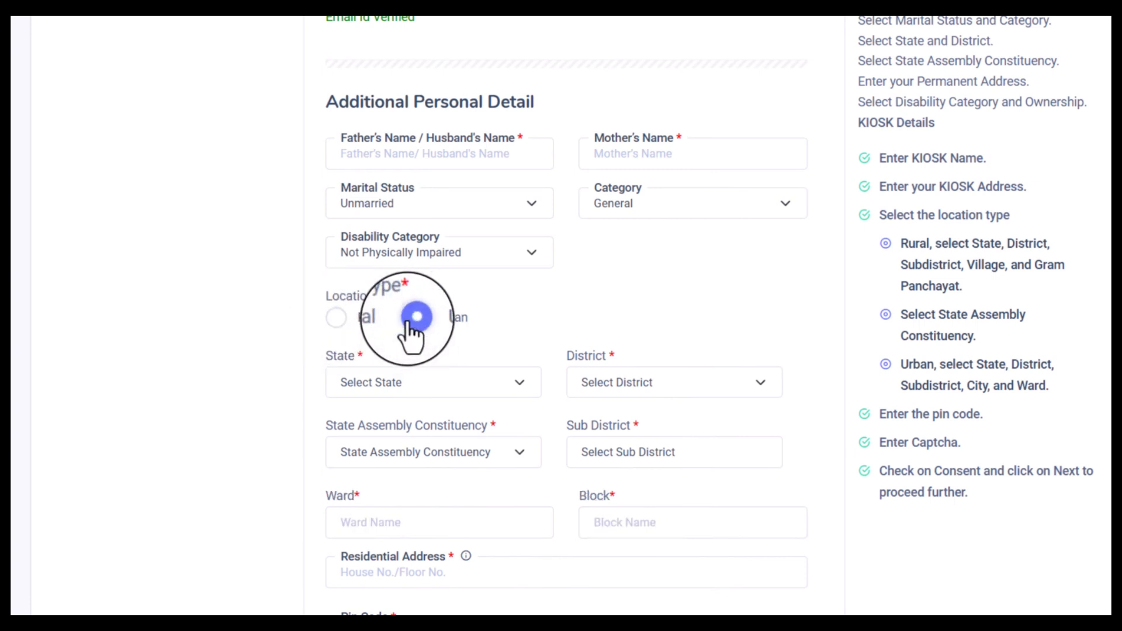
pyautogui.click(361, 379)
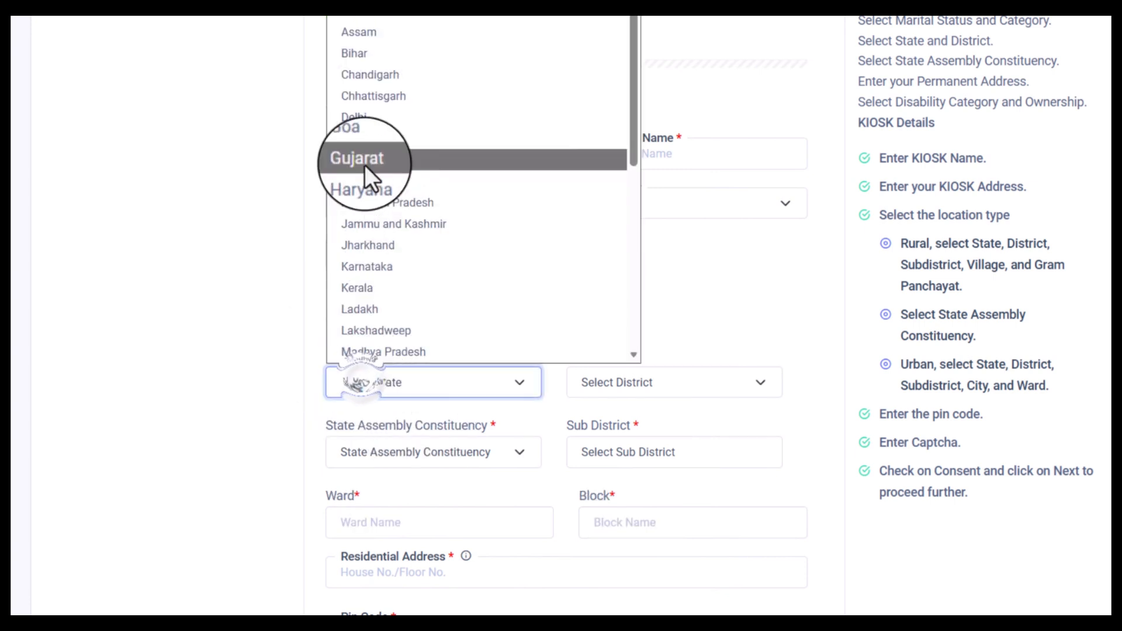
pyautogui.click(384, 121)
pyautogui.click(656, 381)
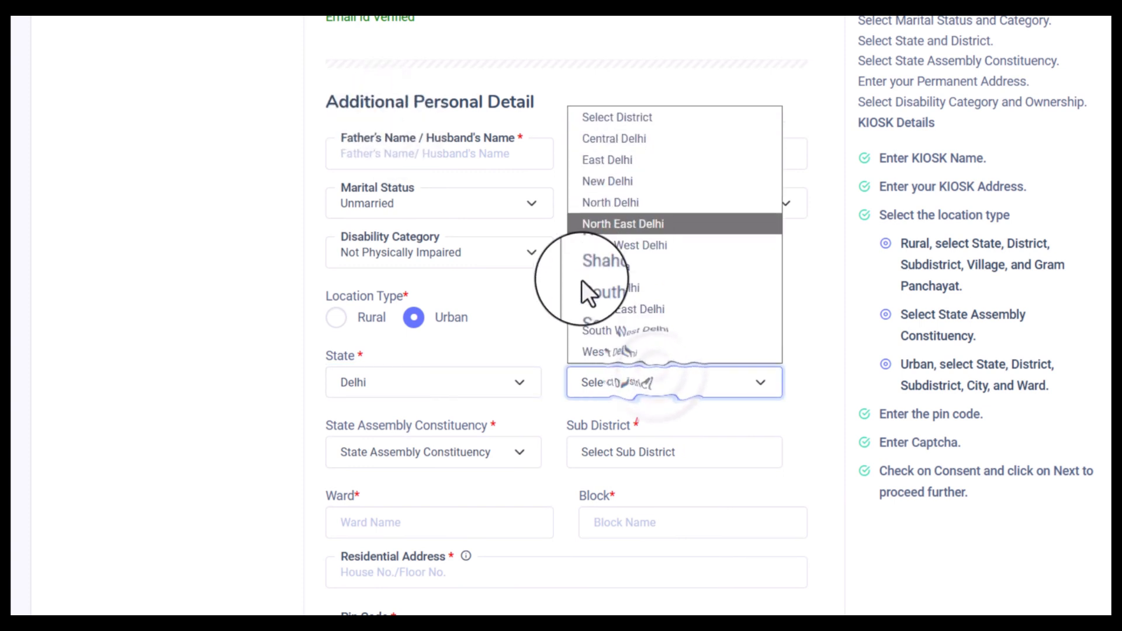
pyautogui.click(608, 202)
# - Choose SHAKUR BASTI as the state assembly constituency and Alipur as the sub district
pyautogui.click(395, 450)
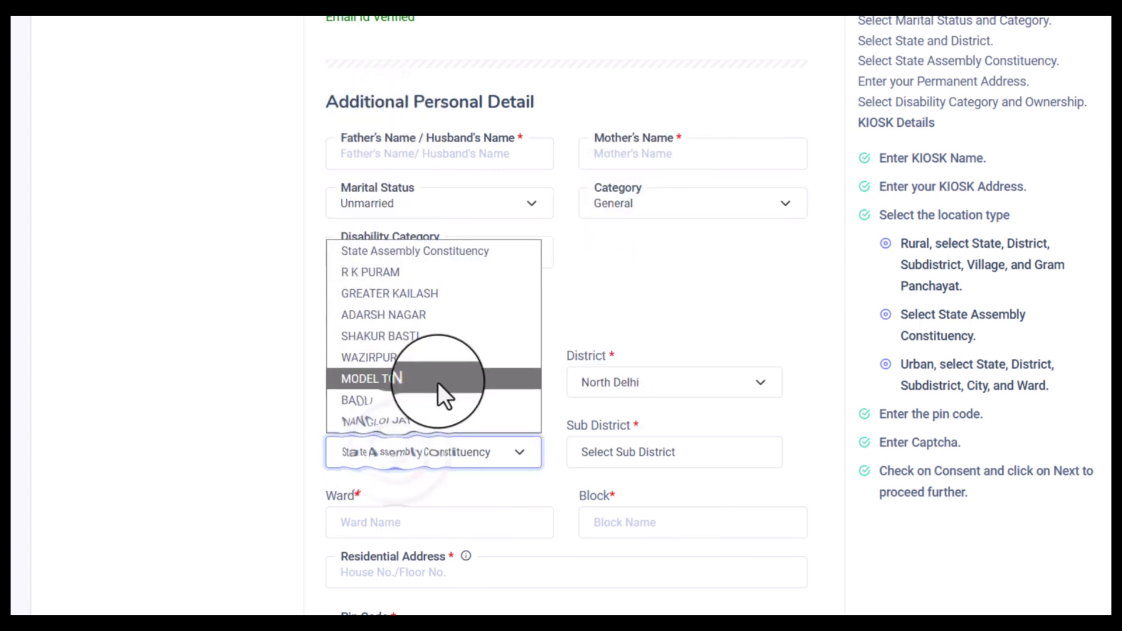
pyautogui.click(429, 336)
pyautogui.click(628, 465)
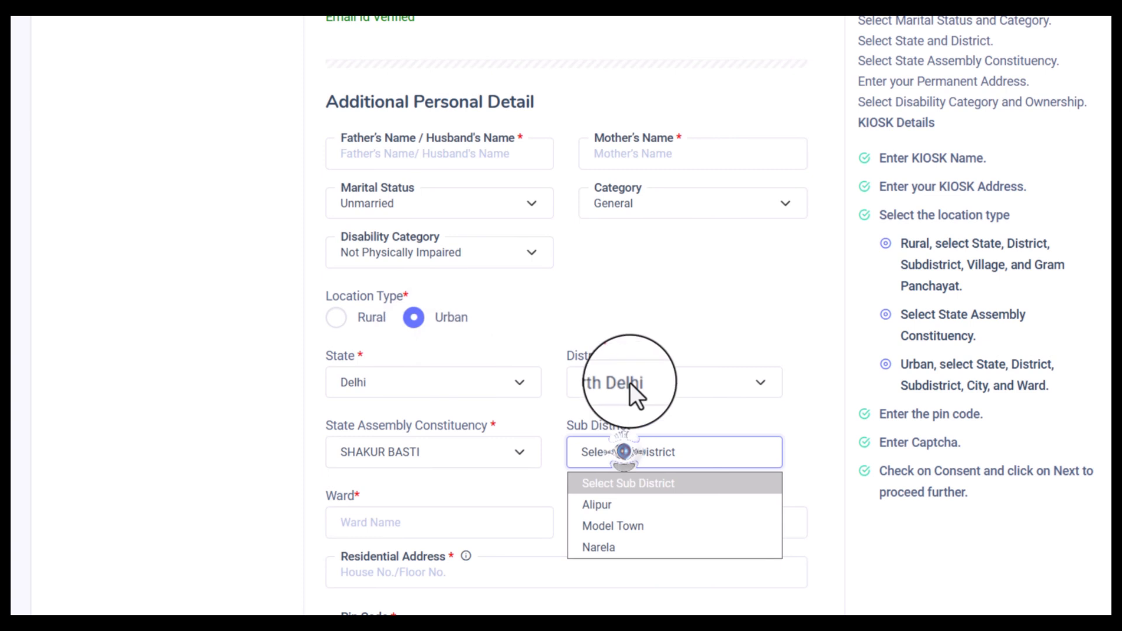
pyautogui.click(607, 502)
pyautogui.click(397, 518)
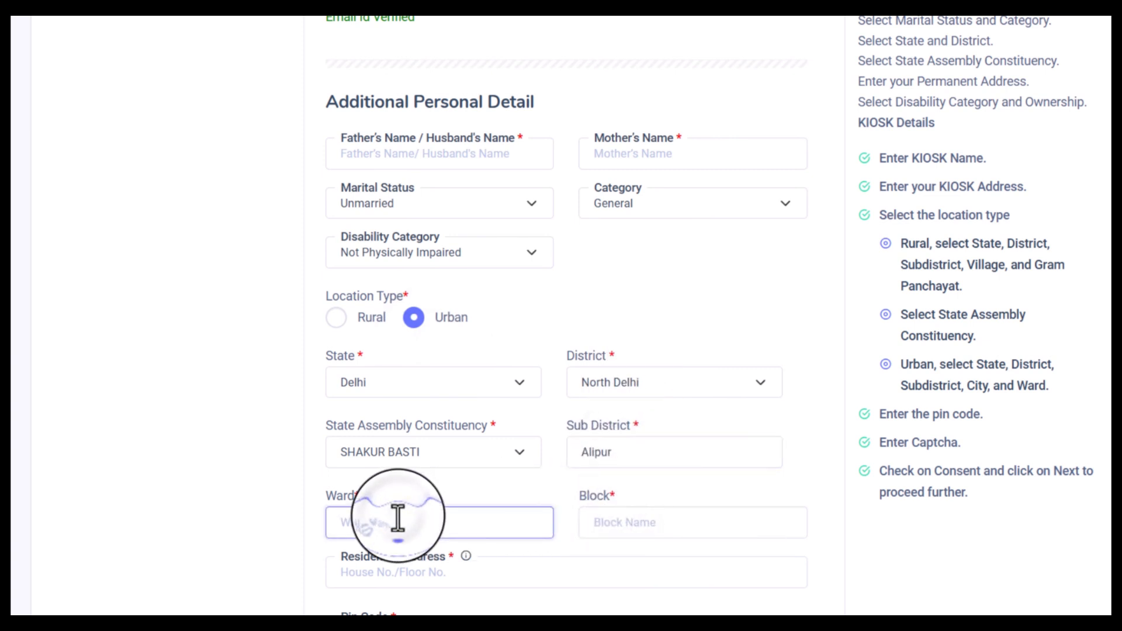
pyautogui.click(616, 520)
pyautogui.click(368, 580)
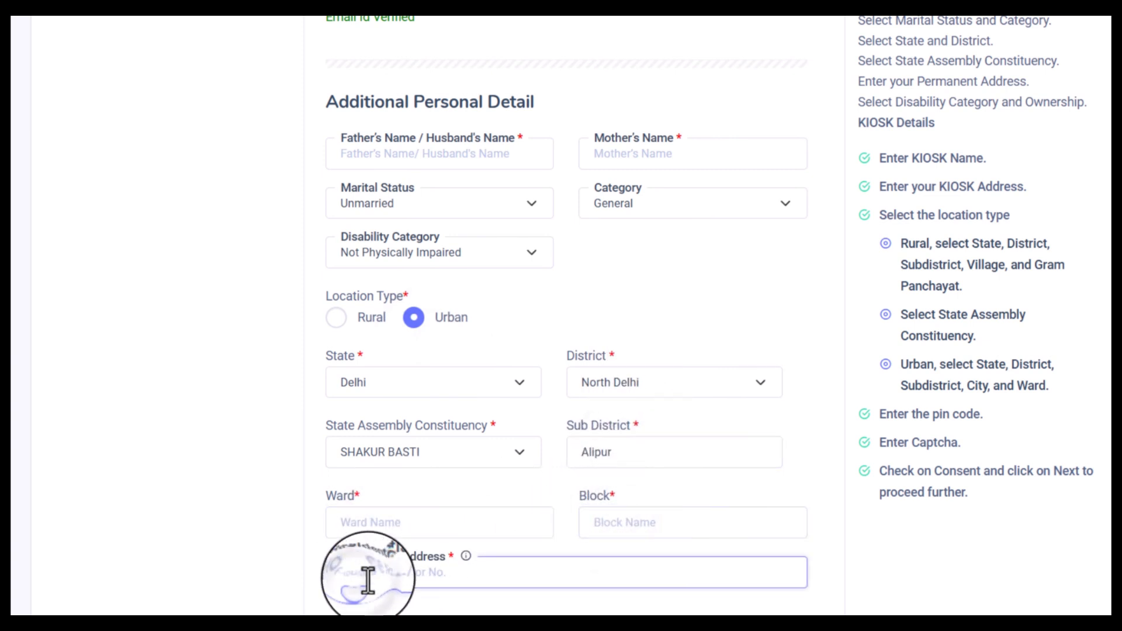
pyautogui.scroll(-2, 814, 430)
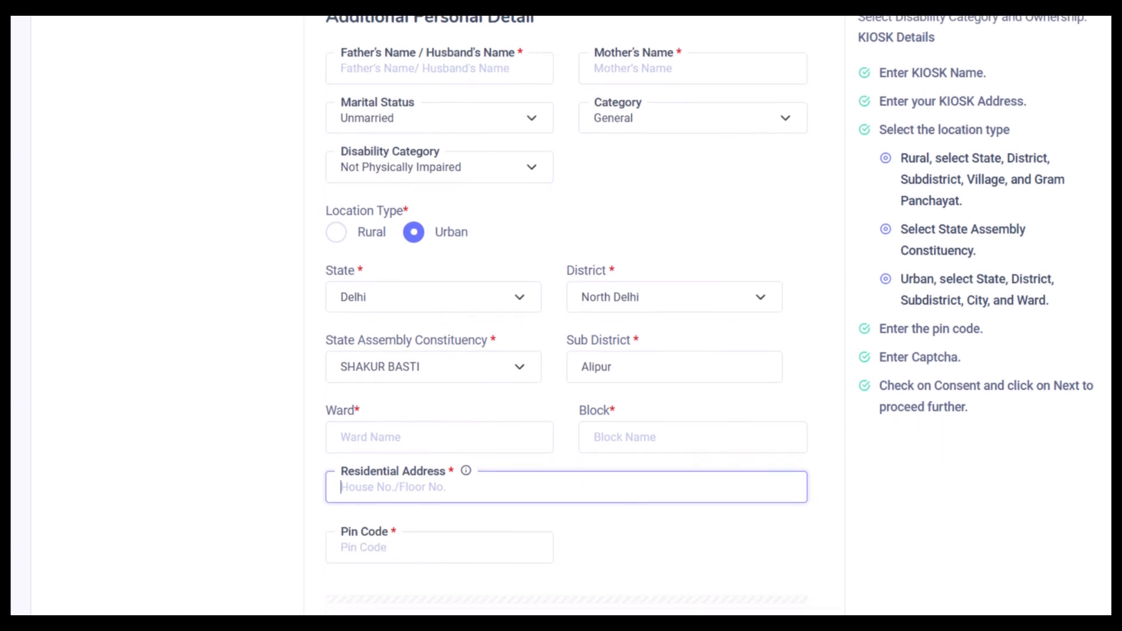
pyautogui.click(412, 514)
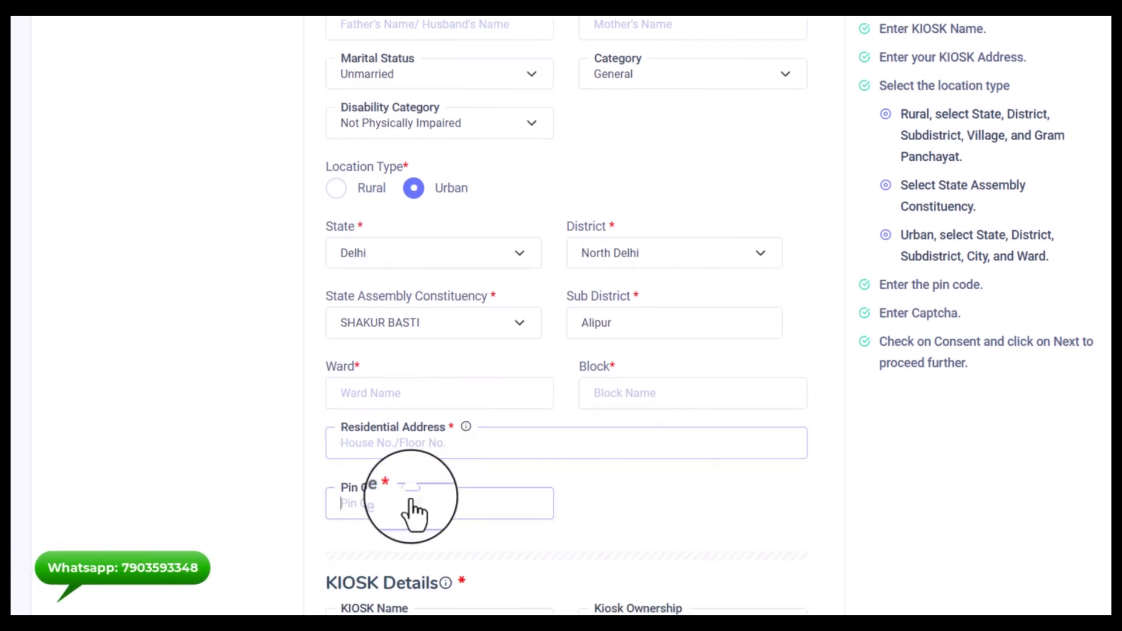
# - Switch the residential location type to Rural and set the state to Bihar
pyautogui.click(336, 190)
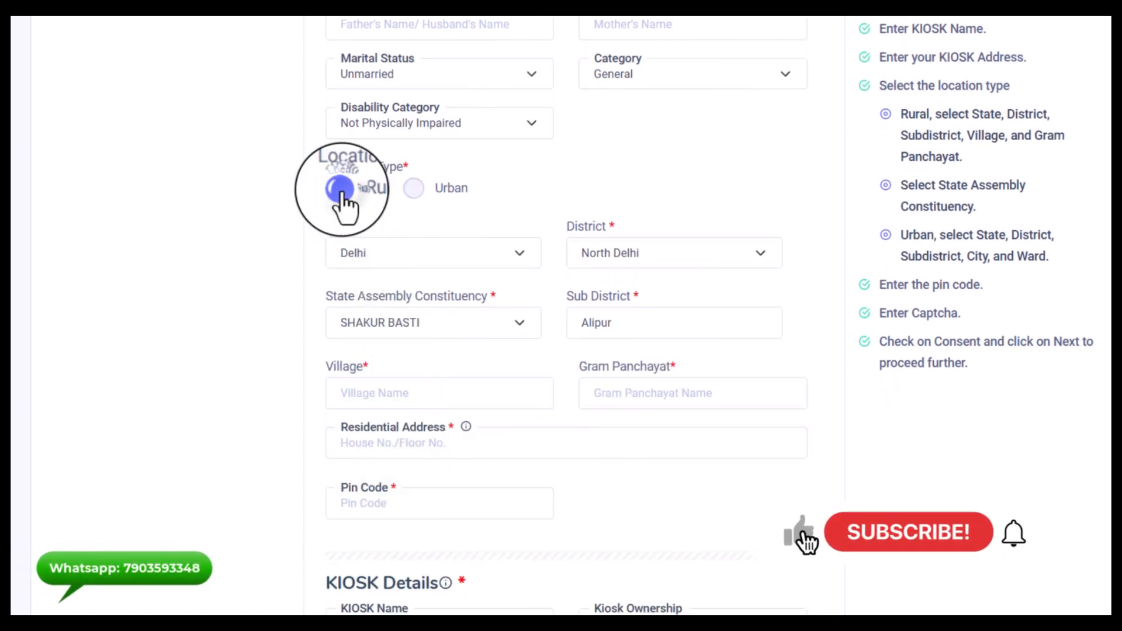
pyautogui.click(406, 250)
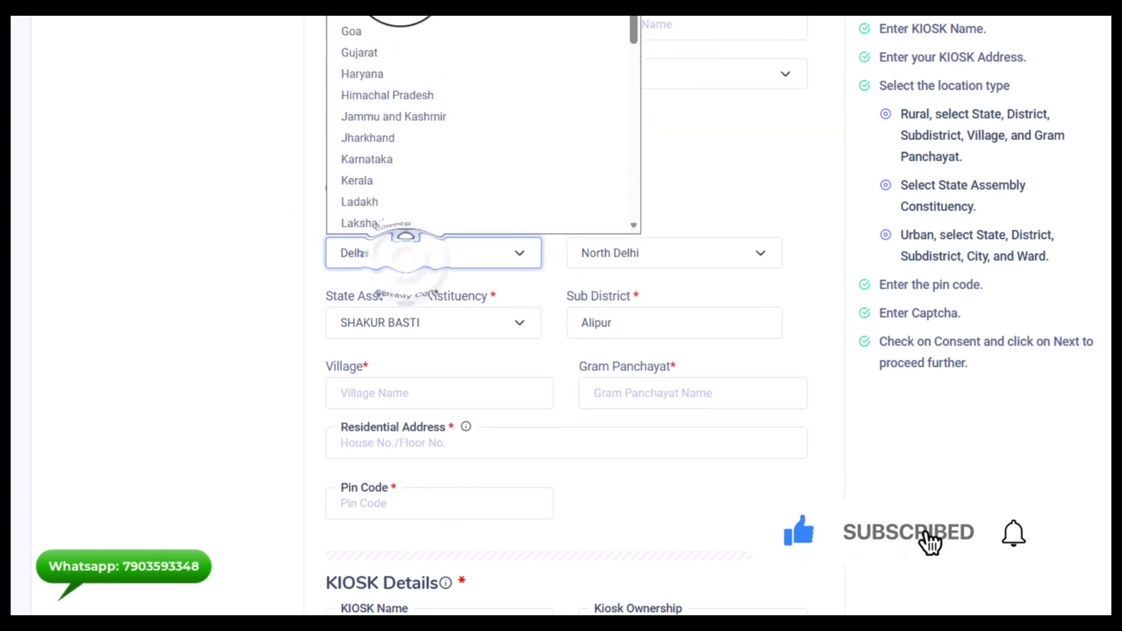
pyautogui.click(402, 17)
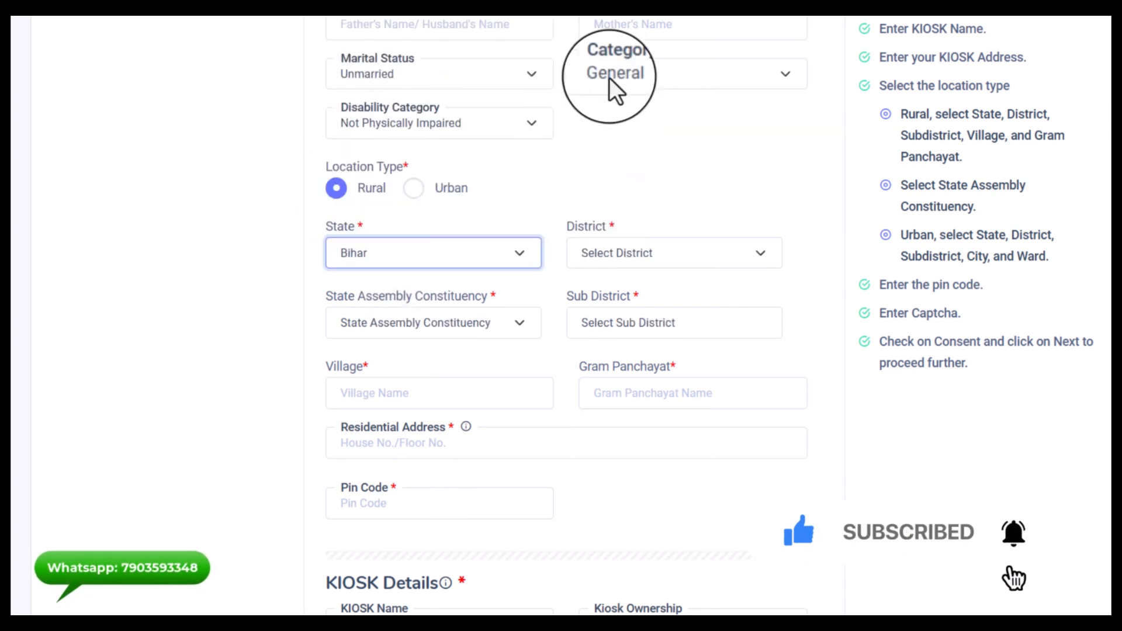
# - Set the residential district to Darbhanga, with Jale as the state assembly constituency and Darbhanga as the sub district
pyautogui.click(618, 257)
pyautogui.click(613, 65)
pyautogui.click(359, 325)
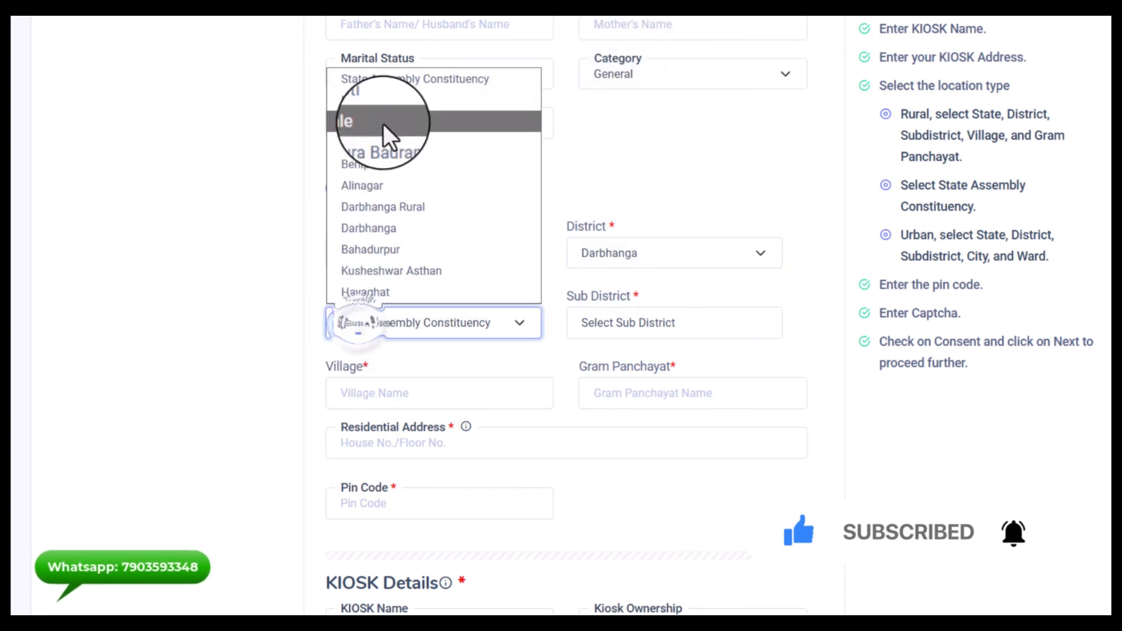
pyautogui.click(383, 121)
pyautogui.click(611, 324)
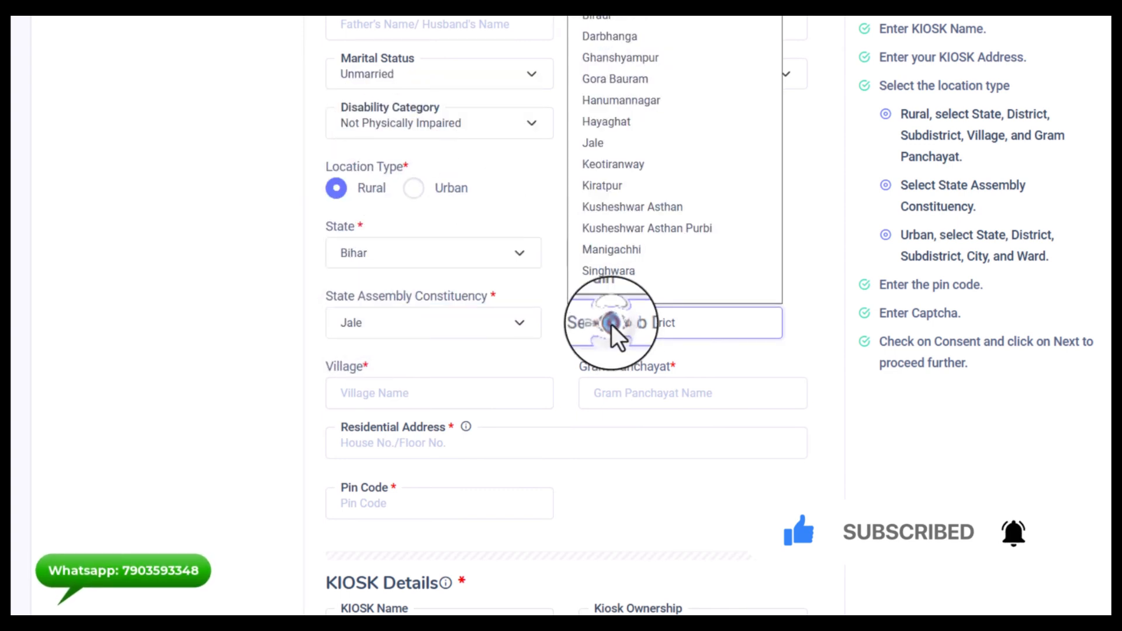
pyautogui.click(619, 38)
# - Go through the village, gram panchayat and residential address entries of the residential location
pyautogui.click(363, 391)
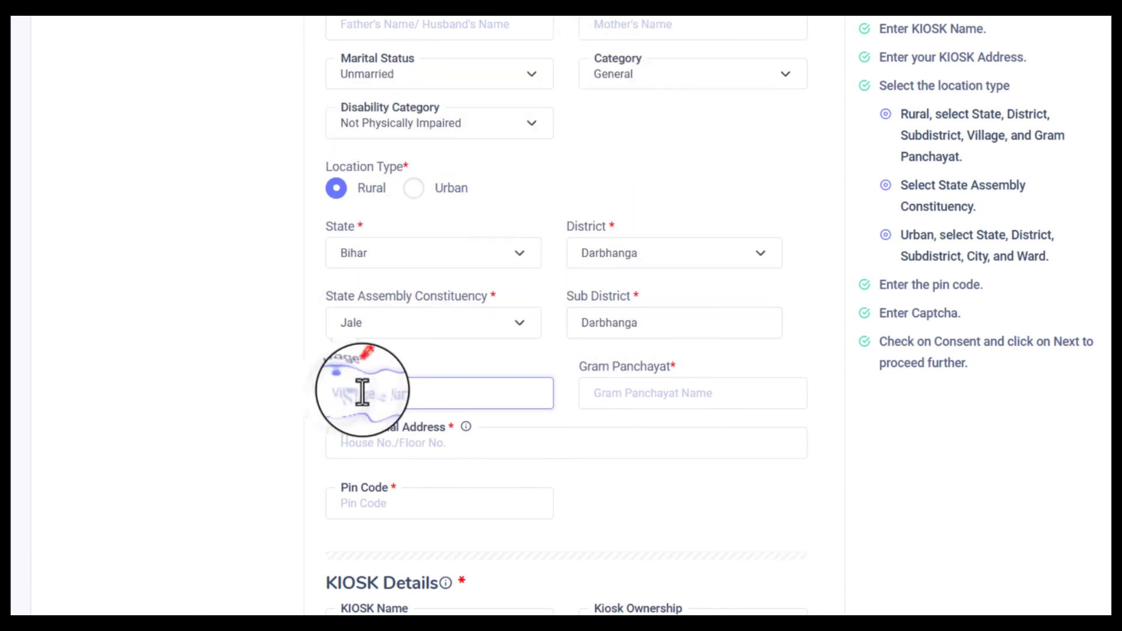
pyautogui.click(626, 402)
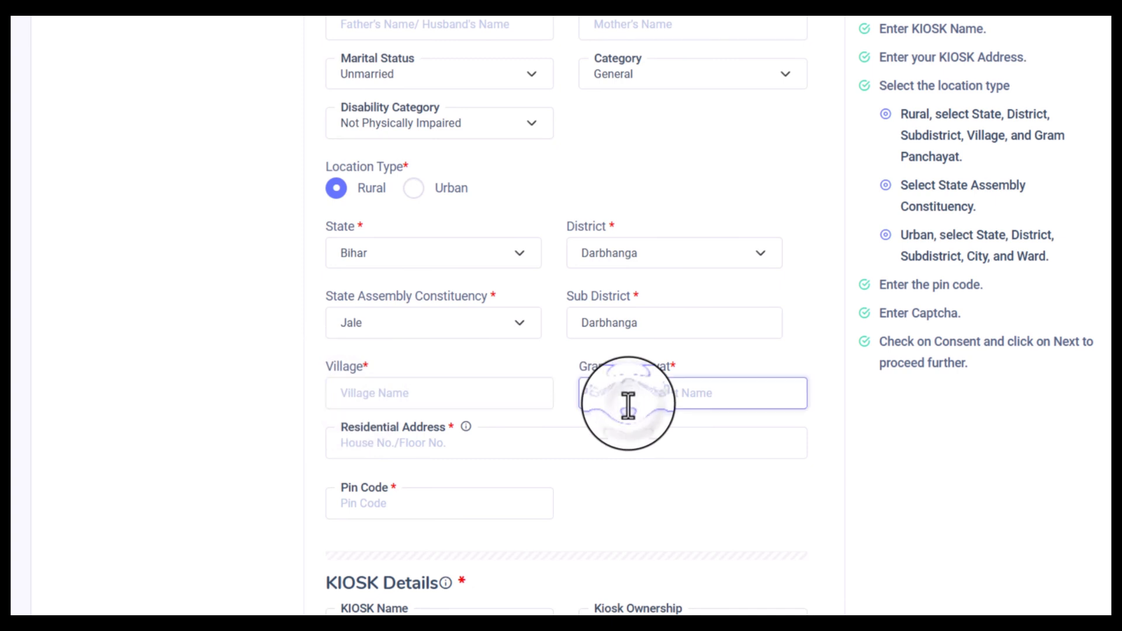
pyautogui.click(363, 449)
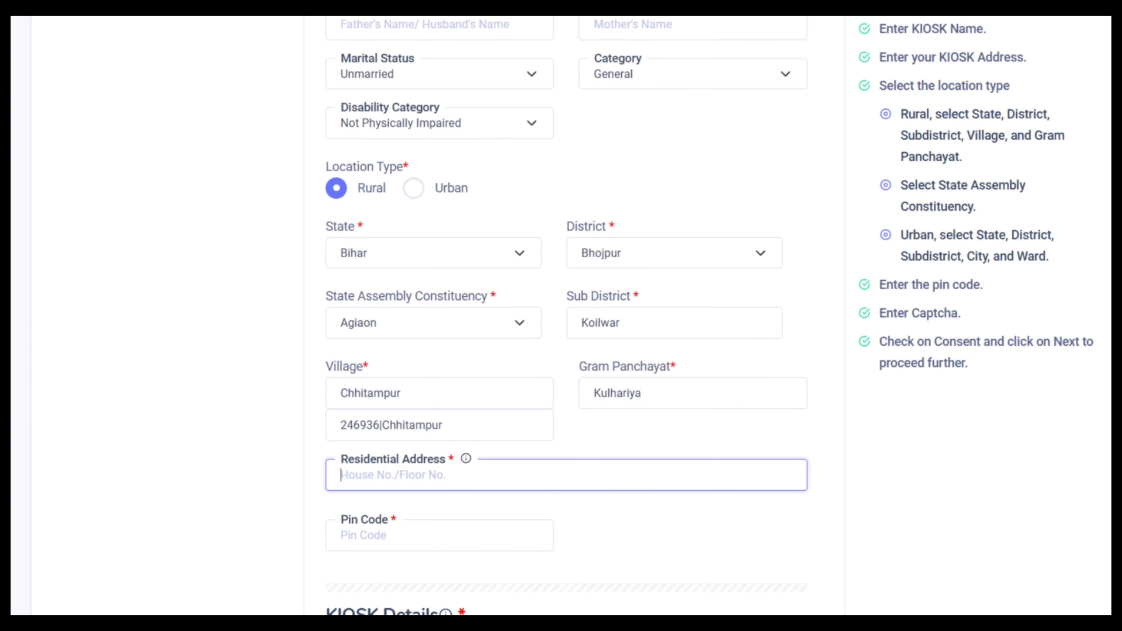
# - In the kiosk details, set the kiosk ownership to Rented and the location type to Rural
pyautogui.scroll(-8, 353, 150)
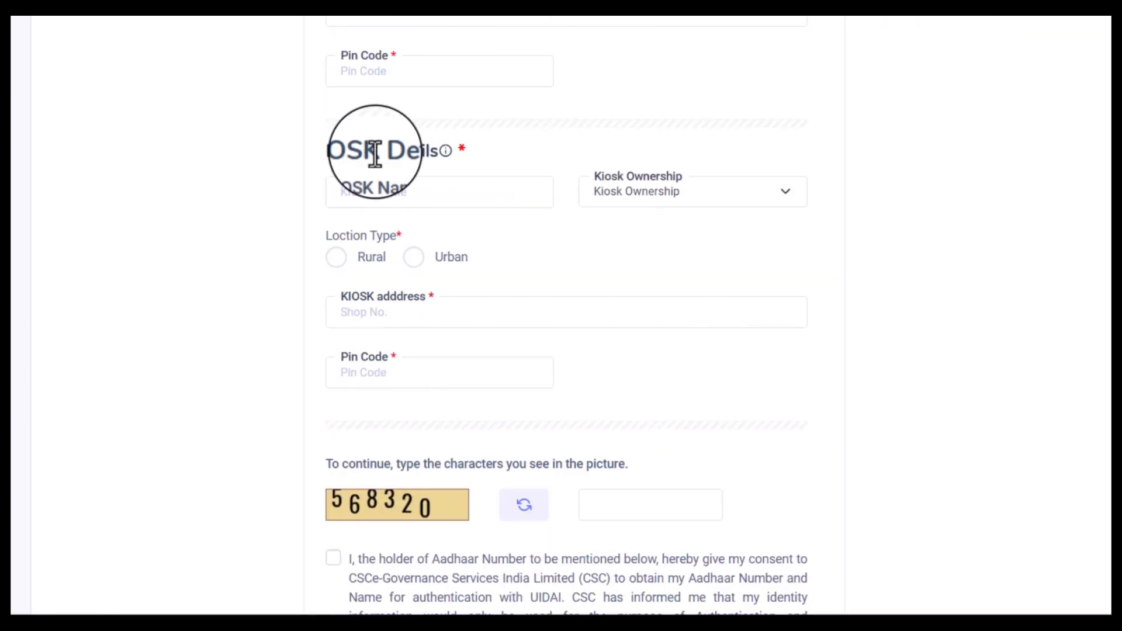
pyautogui.click(347, 193)
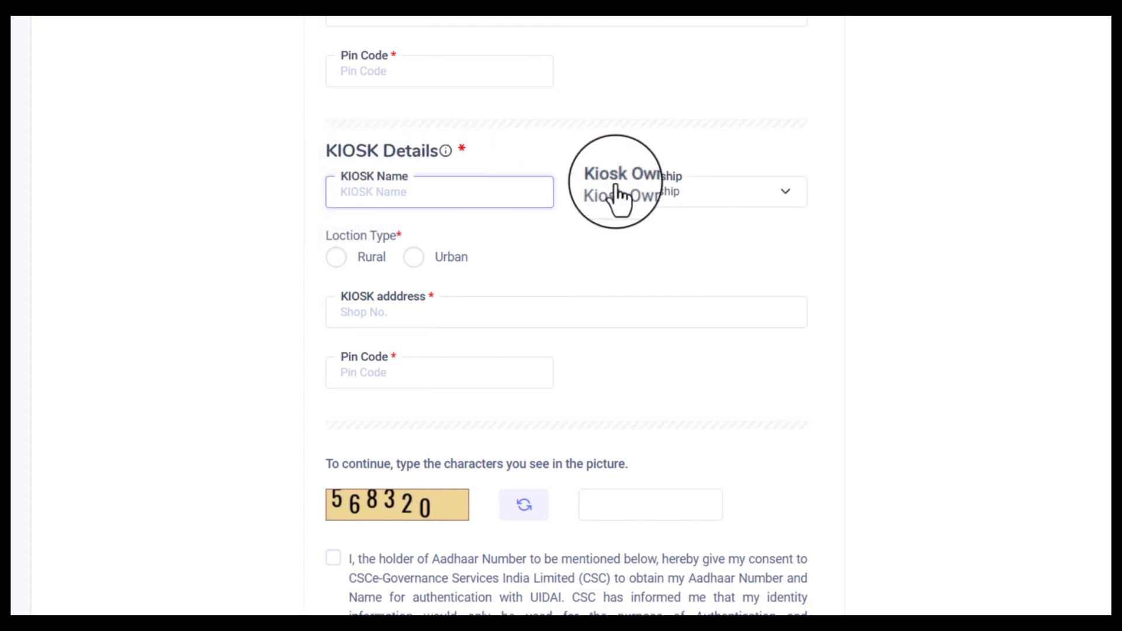
pyautogui.click(694, 206)
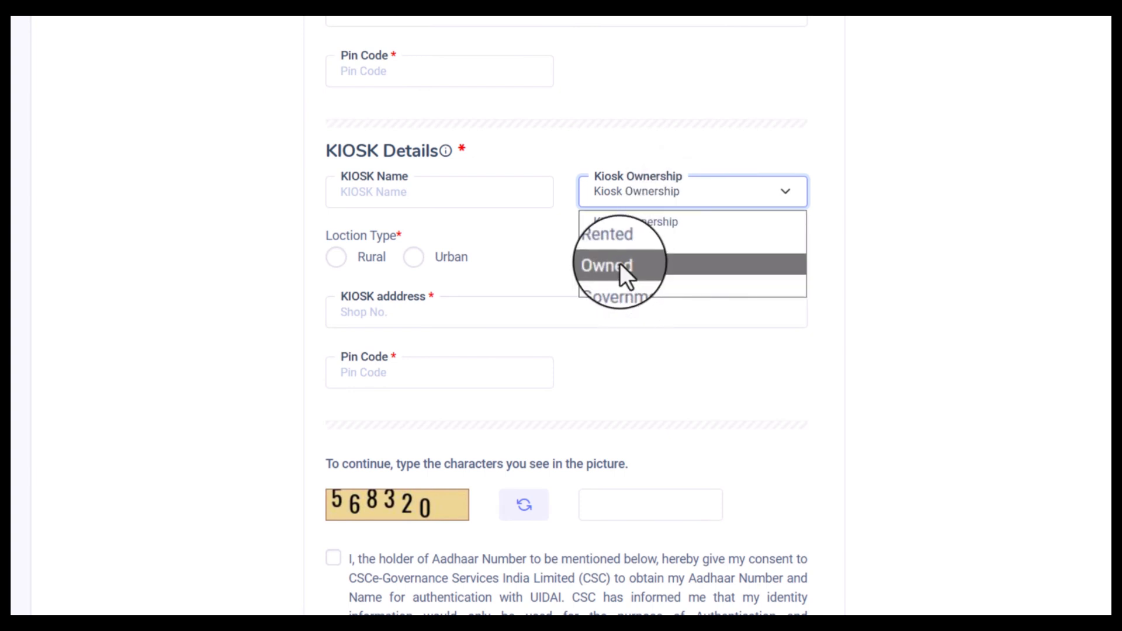
pyautogui.click(627, 247)
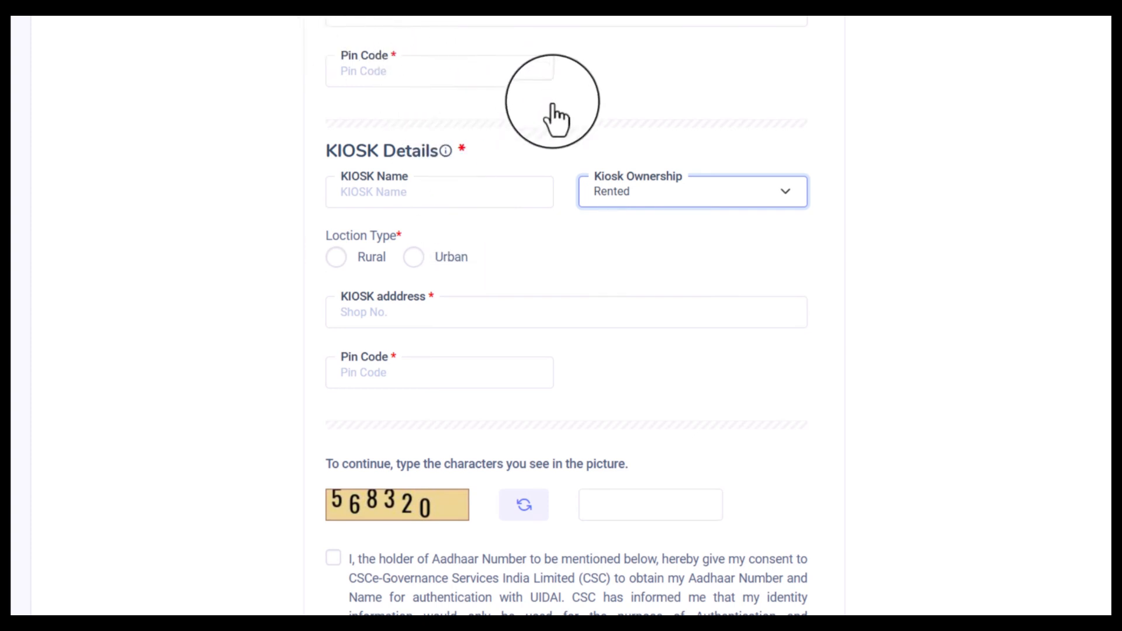
pyautogui.click(337, 260)
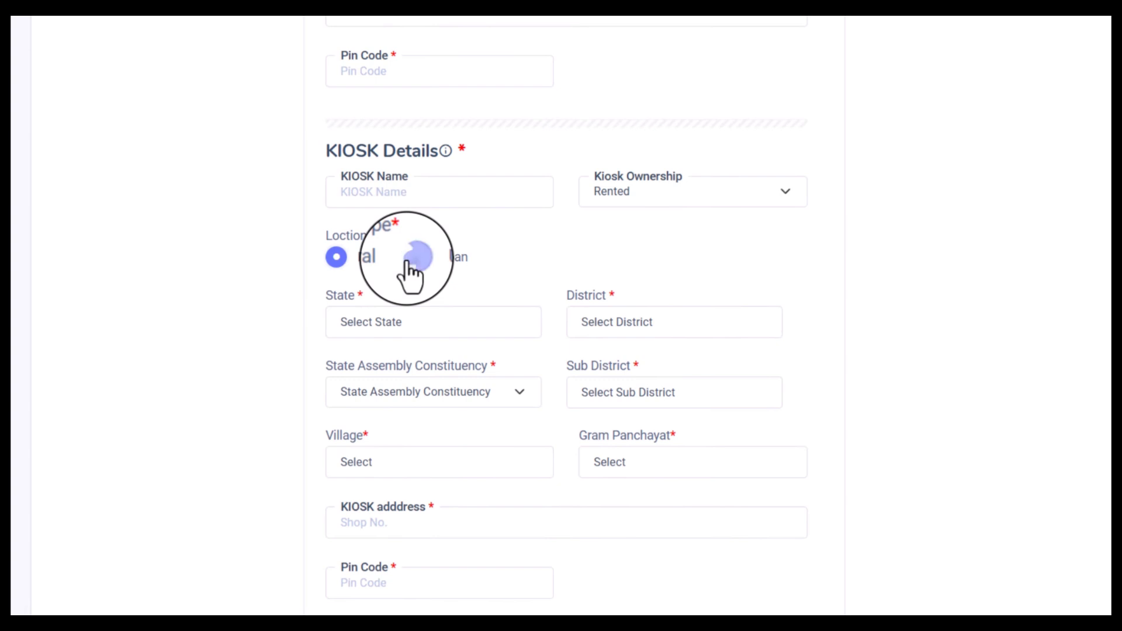
pyautogui.click(412, 259)
pyautogui.click(338, 256)
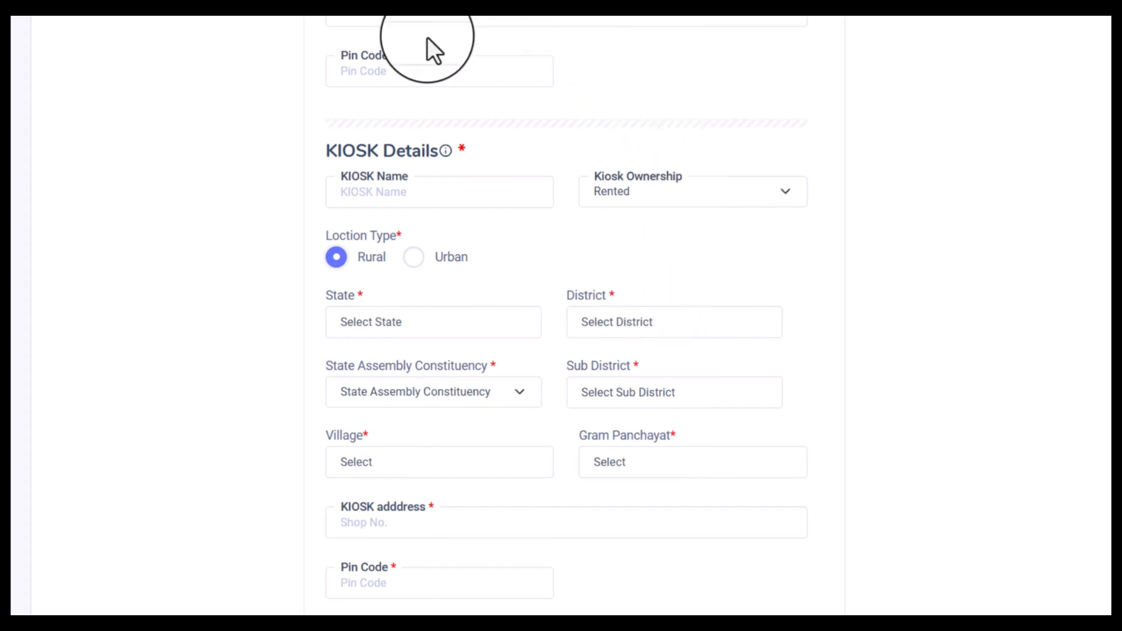
# - Set the kiosk's state and district to Chandigarh and compare that district with the residential one
pyautogui.click(667, 323)
pyautogui.click(667, 323)
pyautogui.click(453, 320)
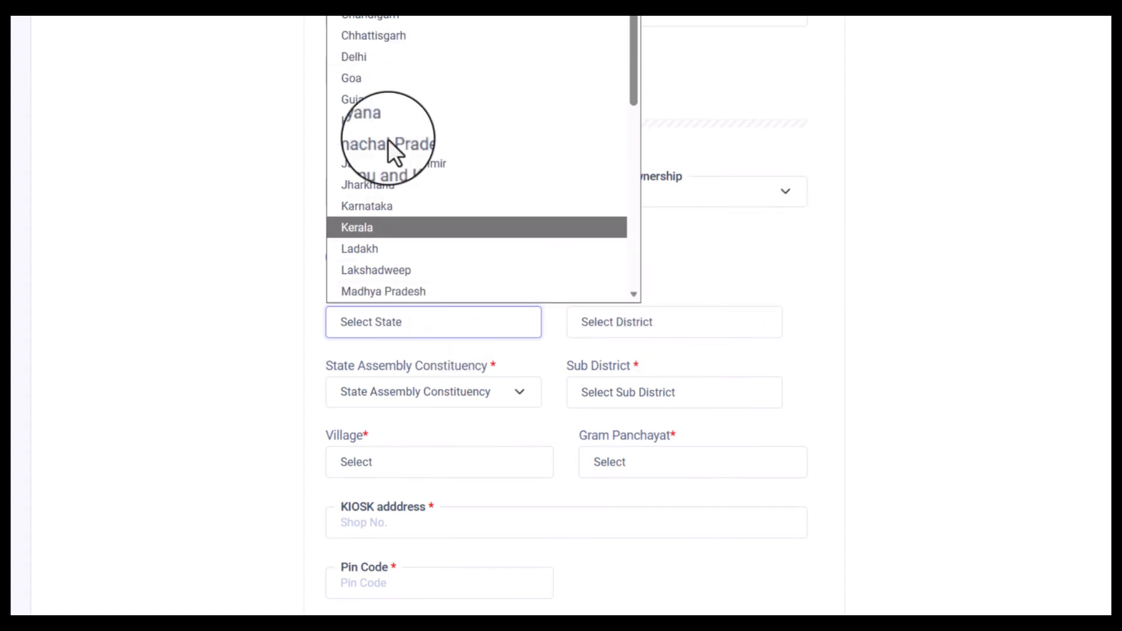
pyautogui.click(388, 16)
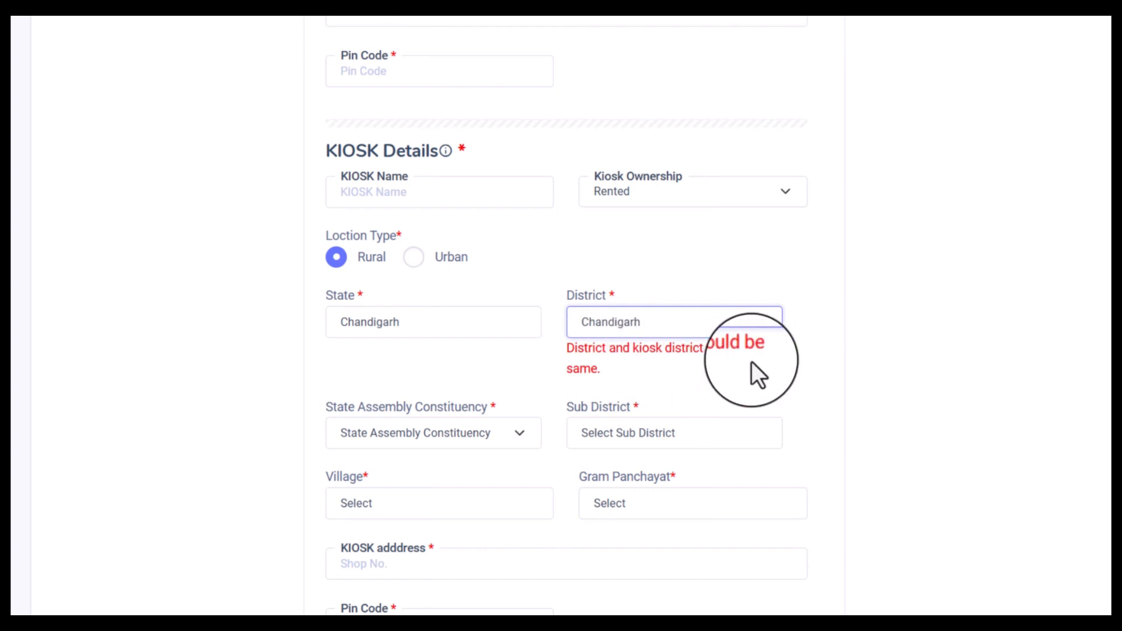
pyautogui.scroll(6, 601, 367)
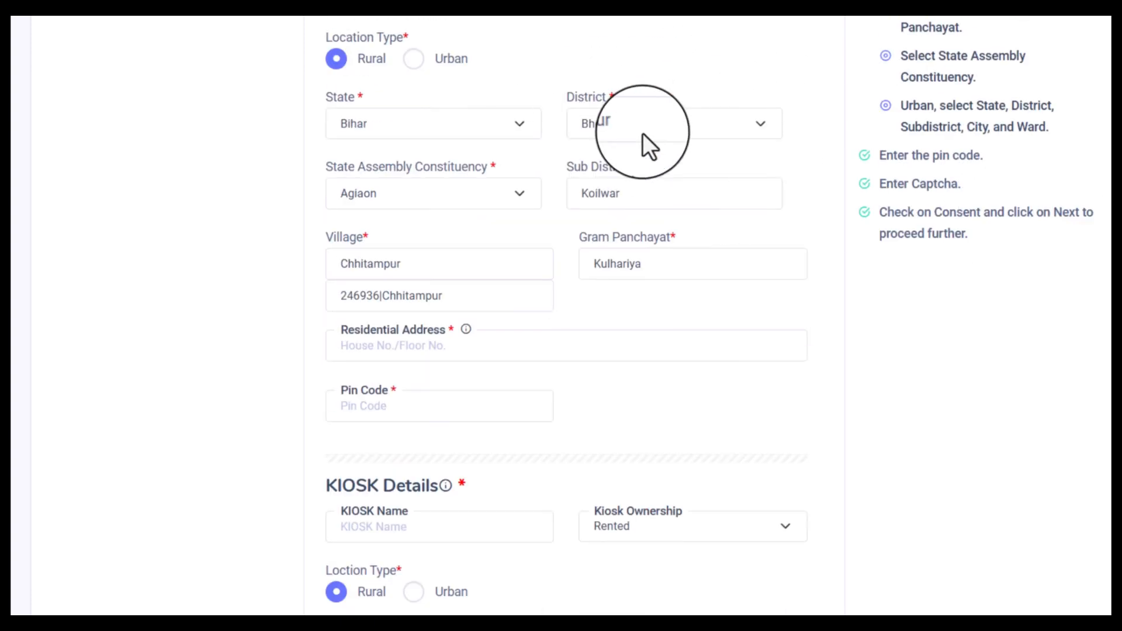
pyautogui.scroll(-7, 860, 171)
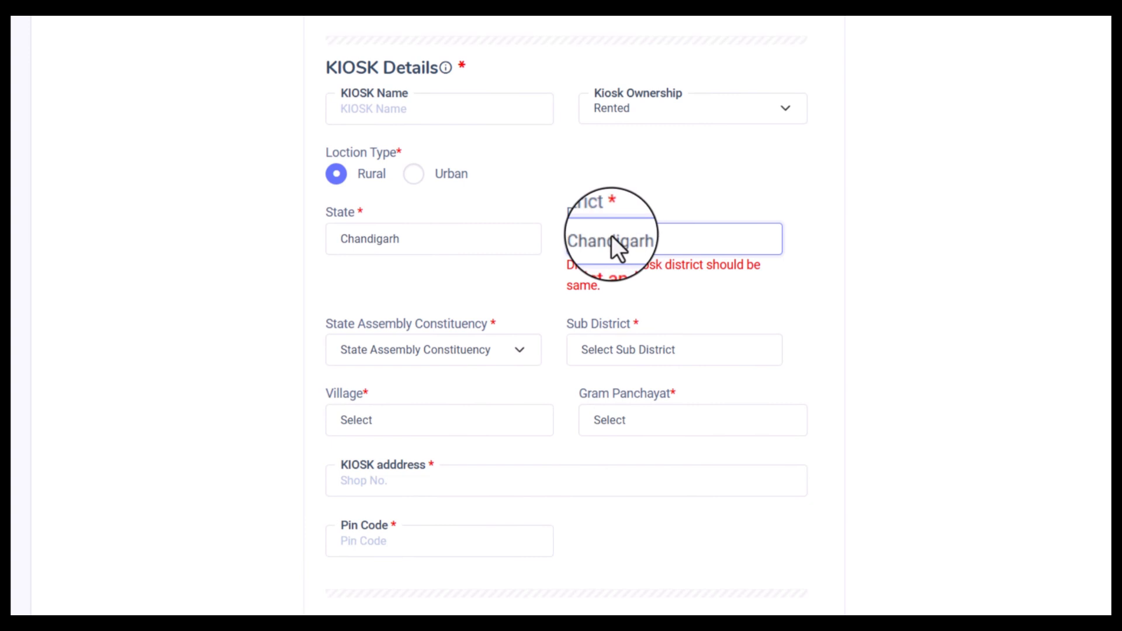
pyautogui.tripleClick(563, 264)
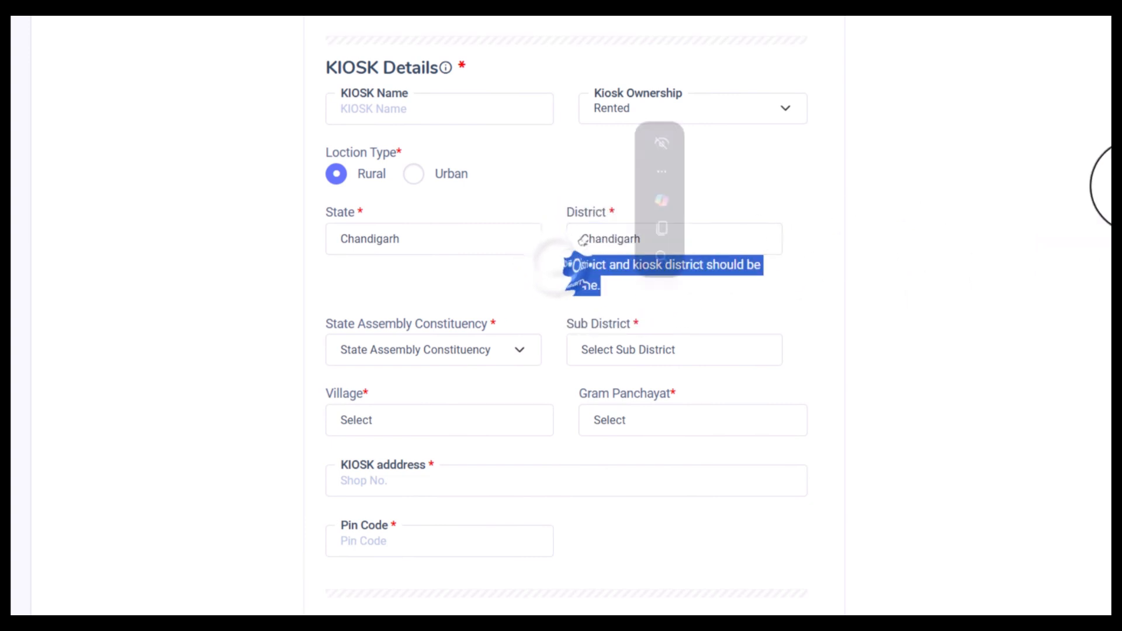
# - Go past the kiosk pin code and captcha entries, accept the Aadhaar authentication consent and proceed to the authentication details
pyautogui.scroll(-4, 566, 317)
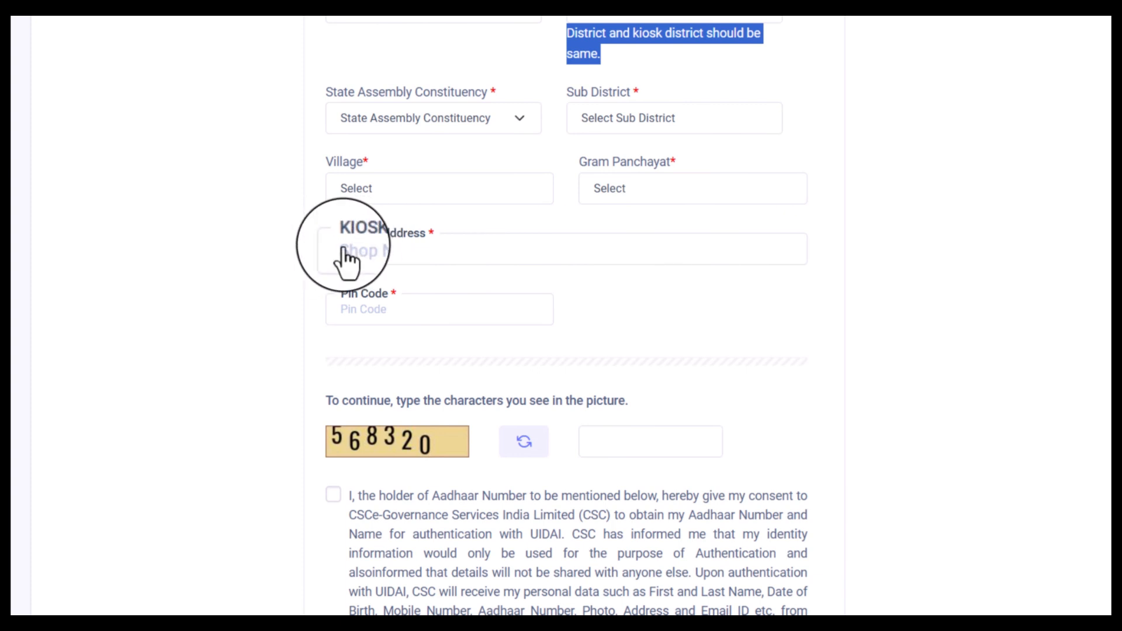
pyautogui.click(380, 309)
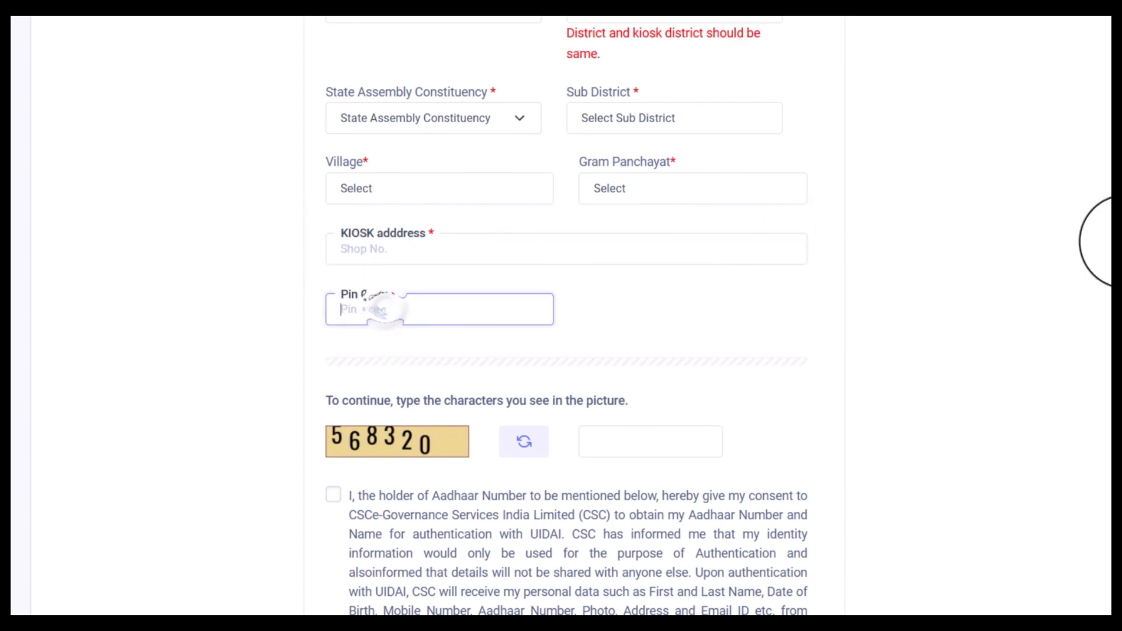
pyautogui.scroll(-5, 385, 310)
pyautogui.click(621, 100)
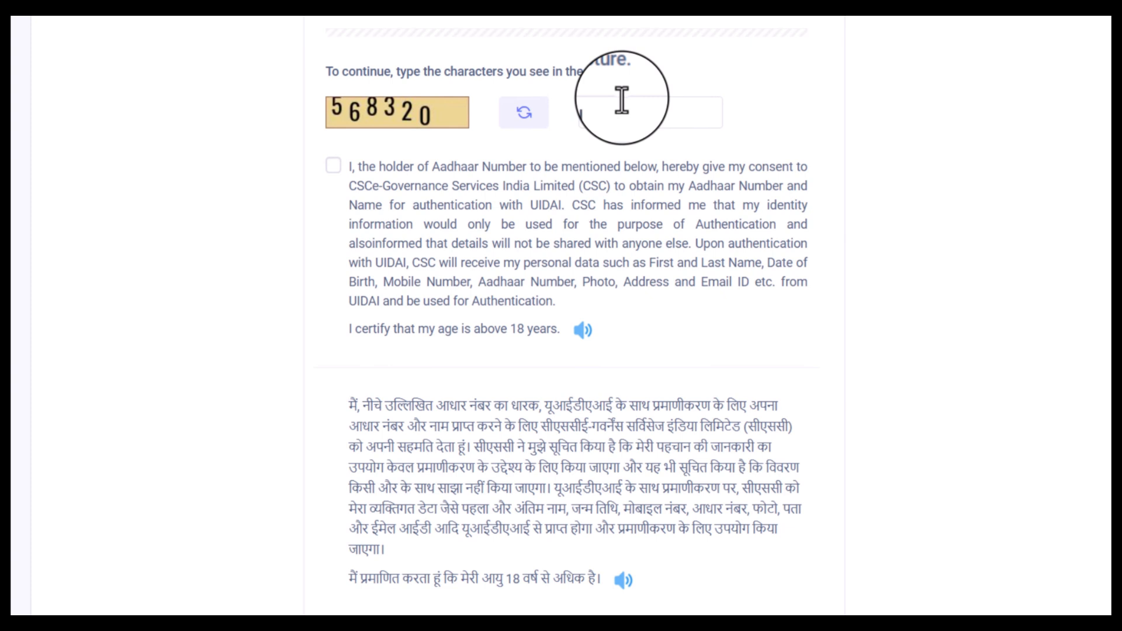
pyautogui.click(333, 166)
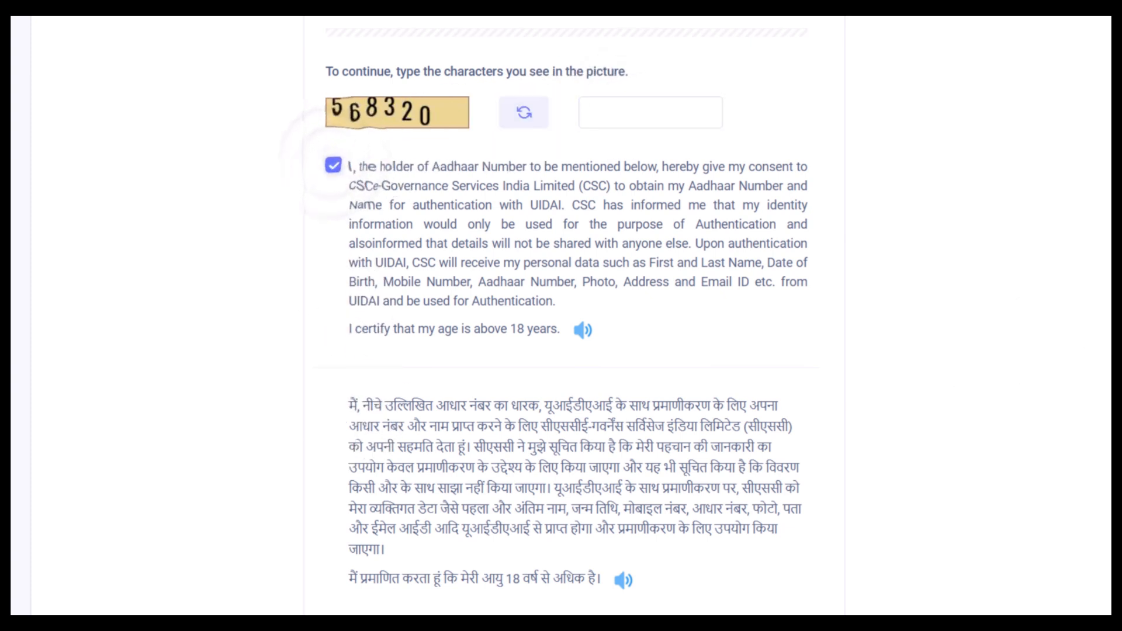
pyautogui.scroll(-3, 561, 316)
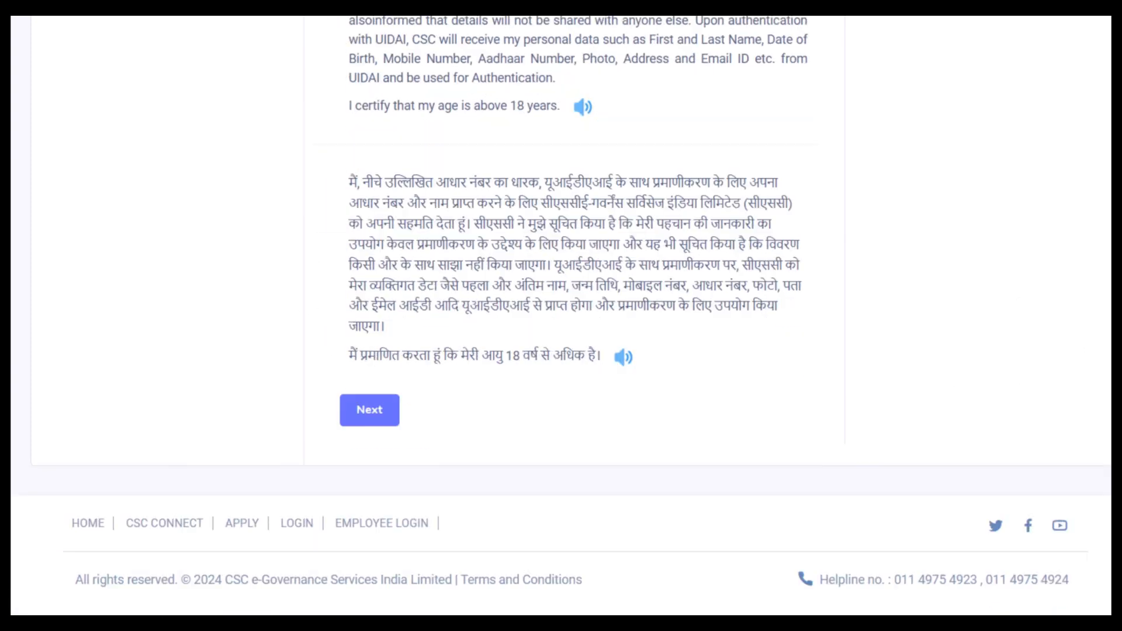
pyautogui.click(366, 413)
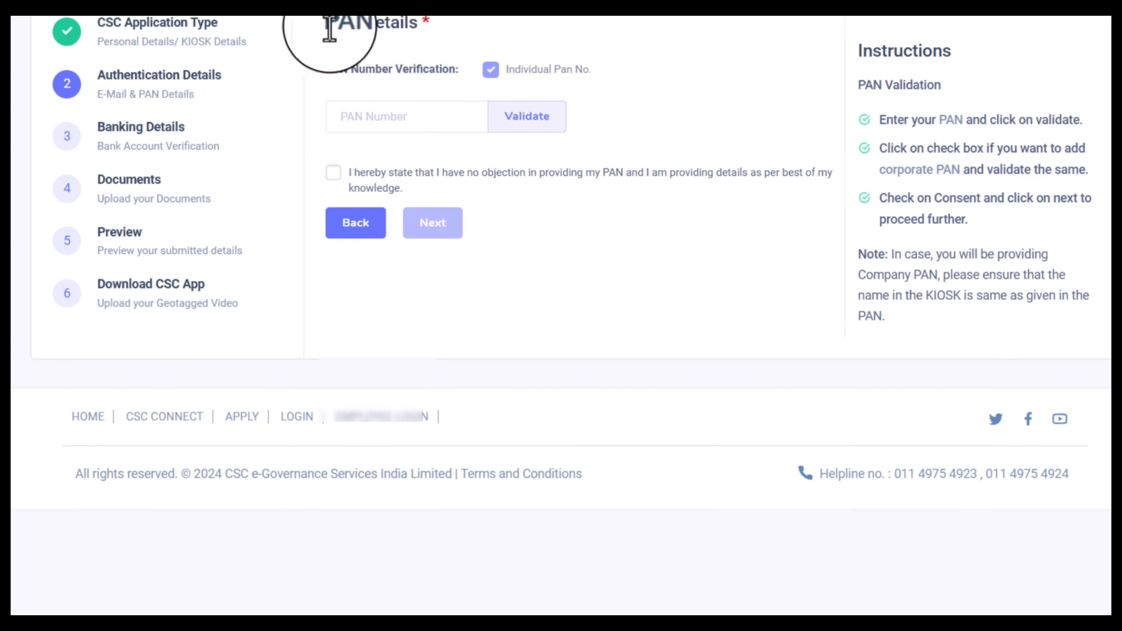
# - Enter the applicant's individual PAN number, validate it and check the name registered on the PAN
pyautogui.click(390, 119)
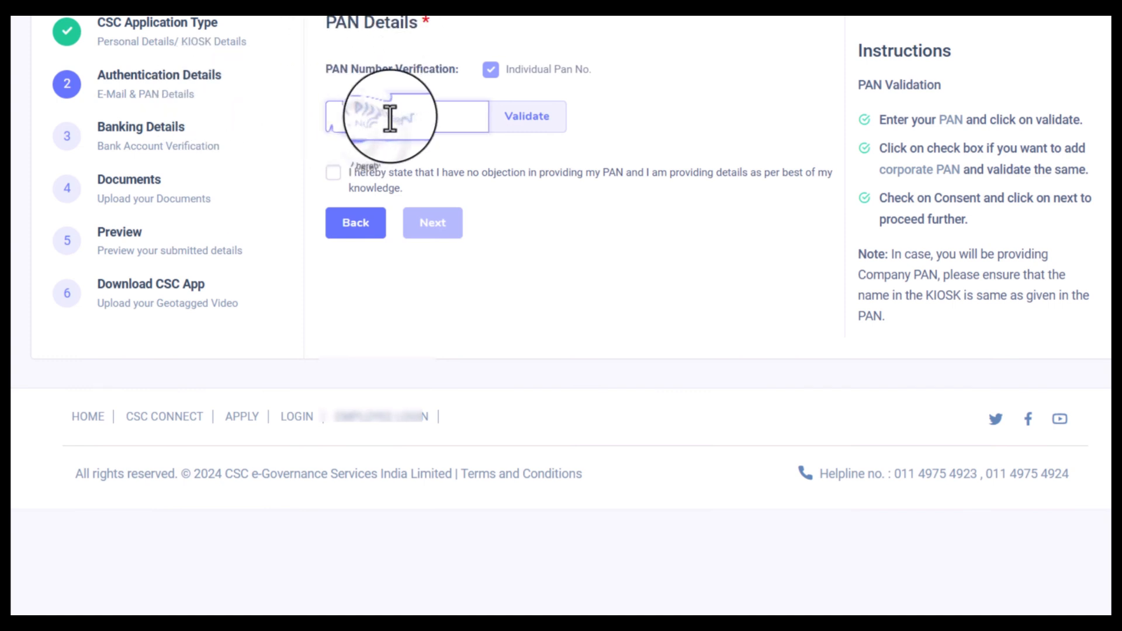
pyautogui.click(533, 120)
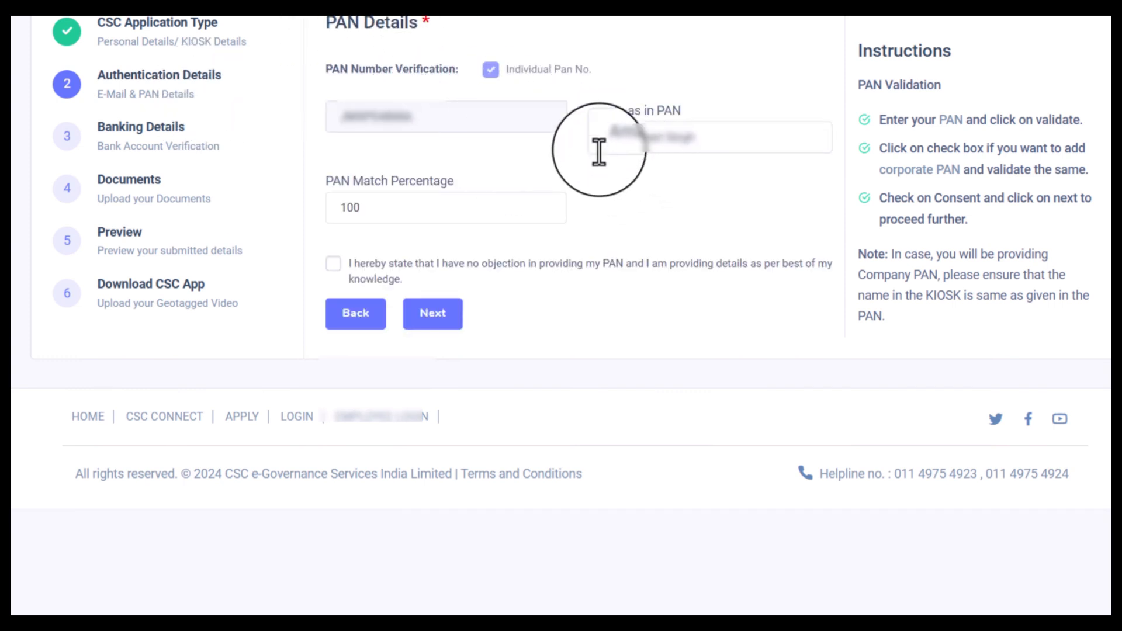
pyautogui.moveTo(605, 138); pyautogui.dragTo(700, 166)
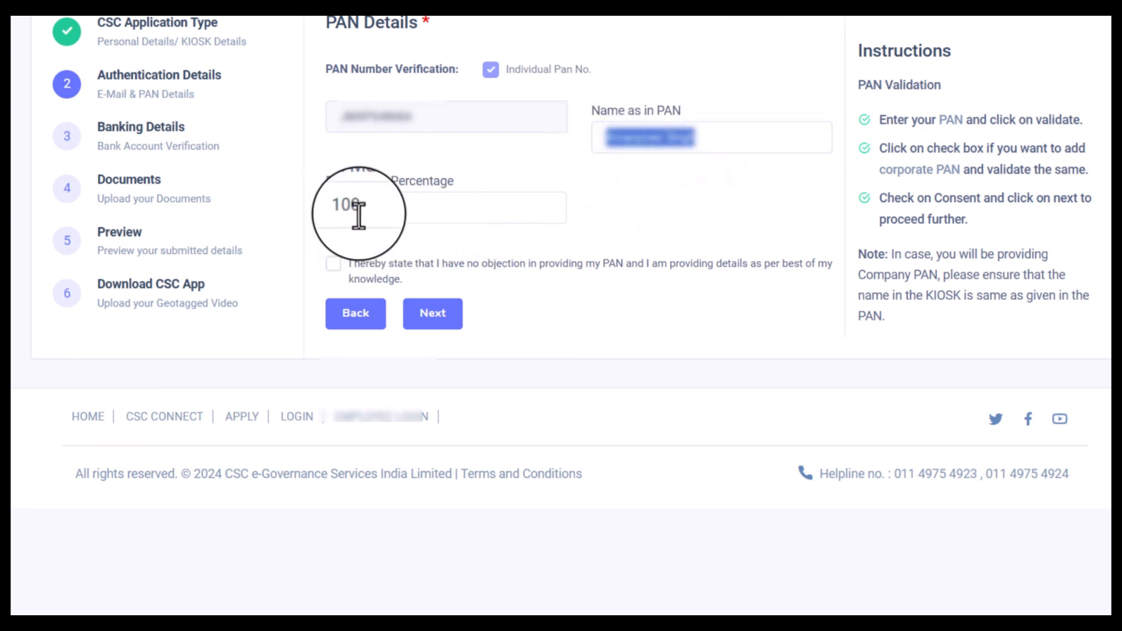
# - Accept the declaration about providing the PAN and proceed to the banking details
pyautogui.click(355, 269)
pyautogui.click(333, 268)
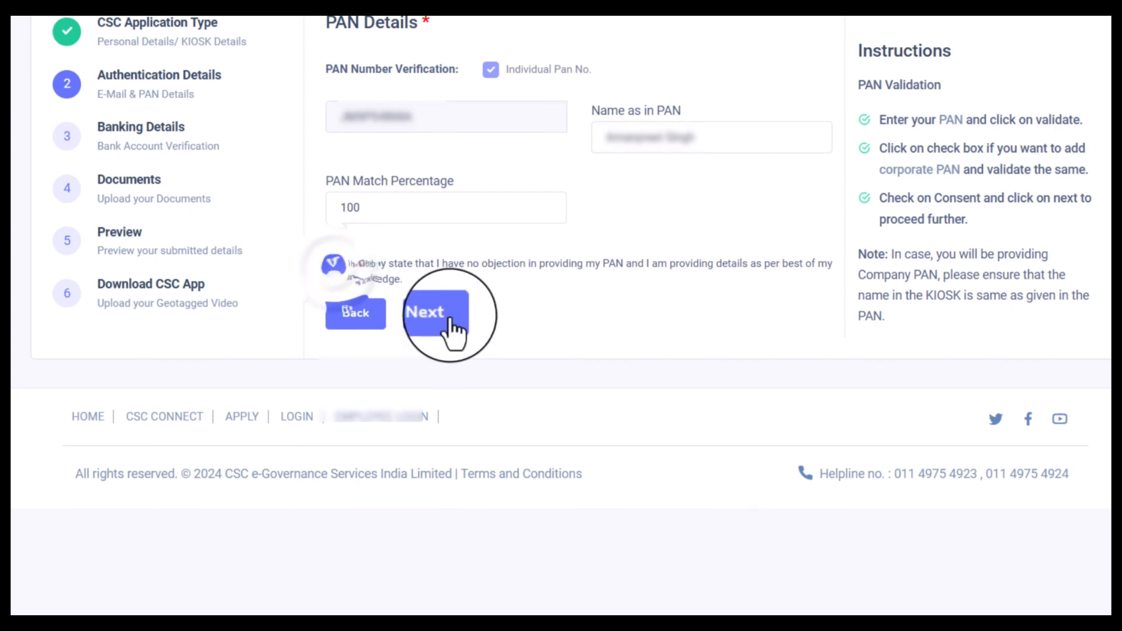
pyautogui.click(441, 319)
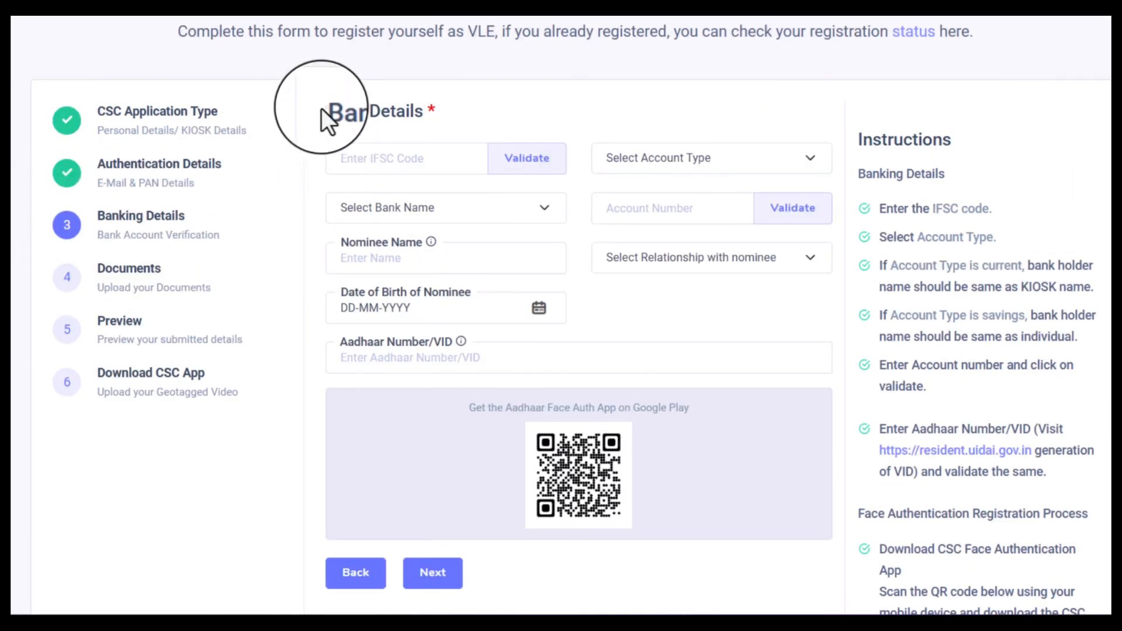
# - In the bank details, set the account type to Savings and the bank name to ASSAM GRAMIN VIKASH BANK
pyautogui.click(394, 159)
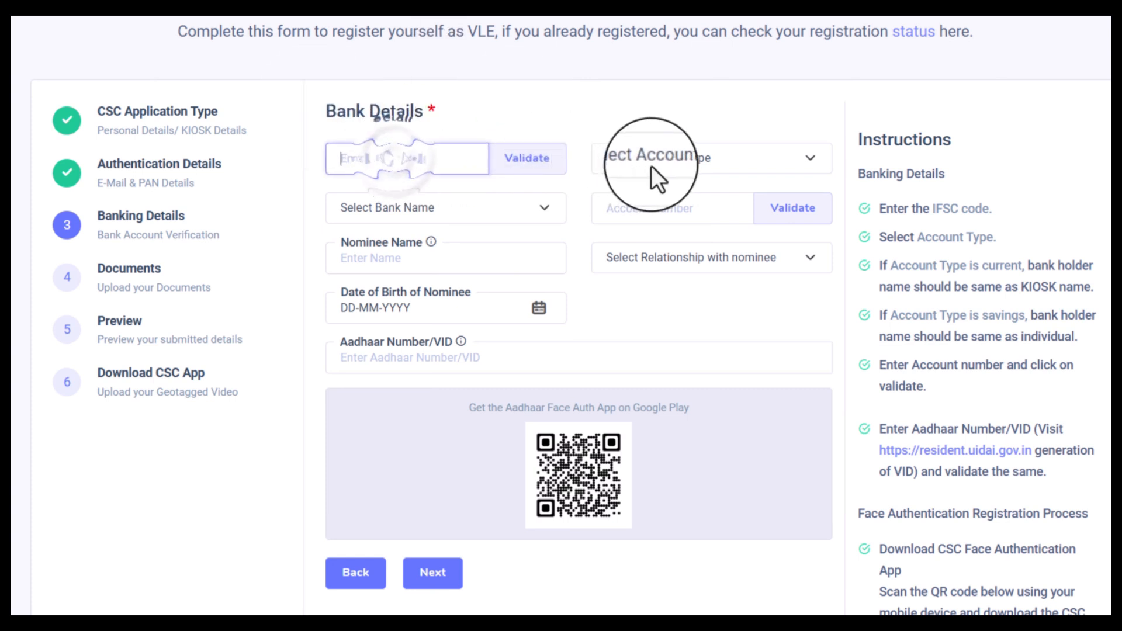
pyautogui.click(670, 165)
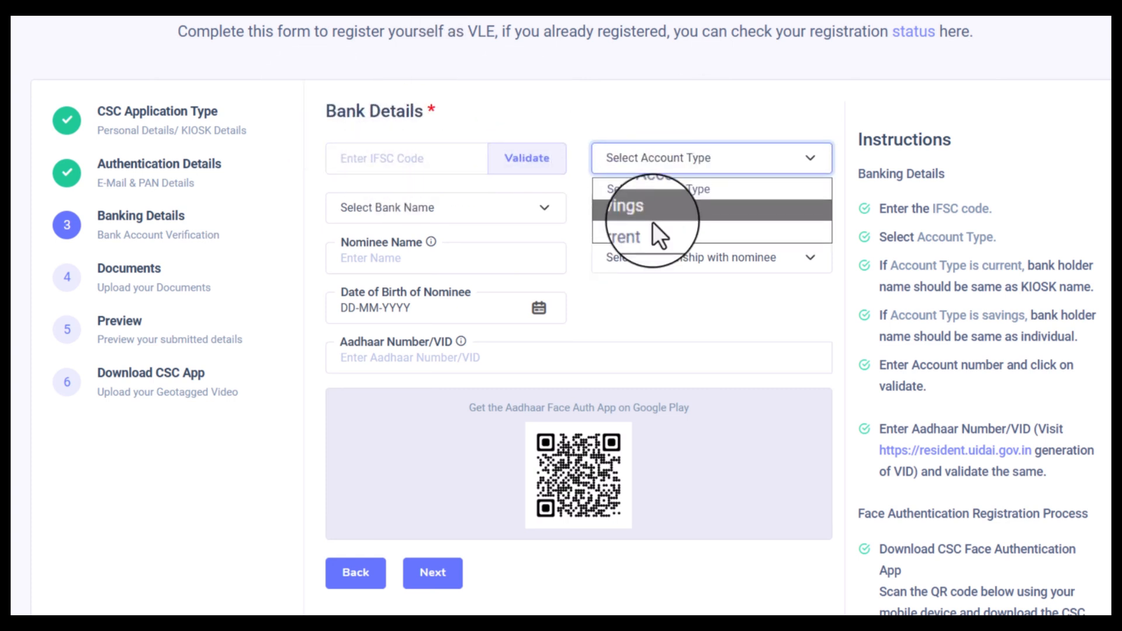
pyautogui.click(625, 202)
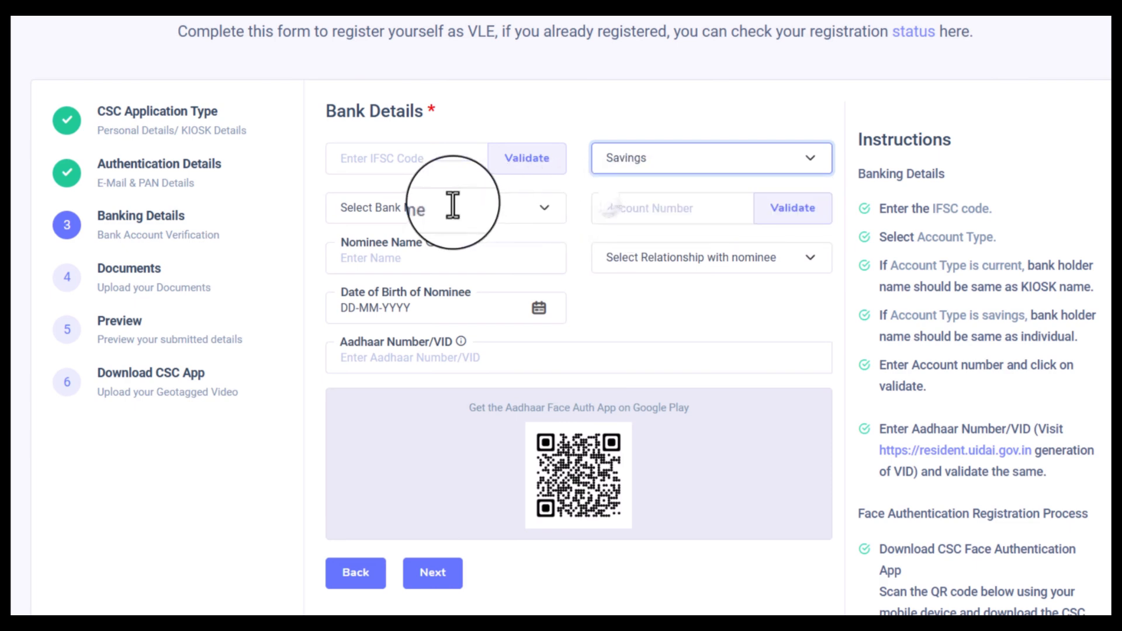
pyautogui.click(453, 207)
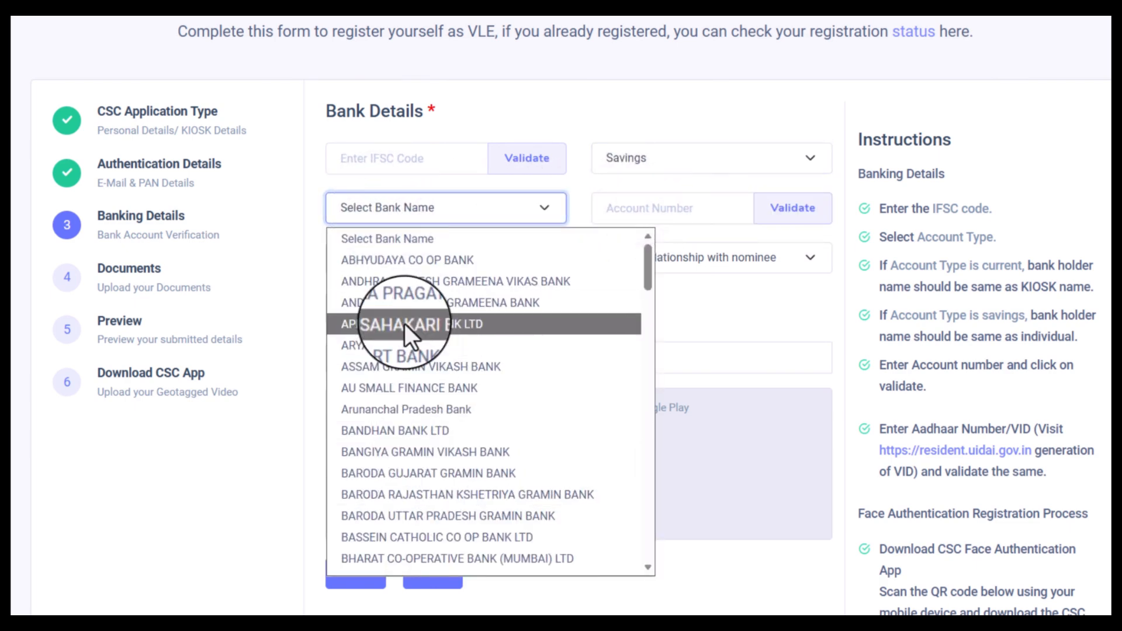
pyautogui.click(404, 368)
pyautogui.click(644, 211)
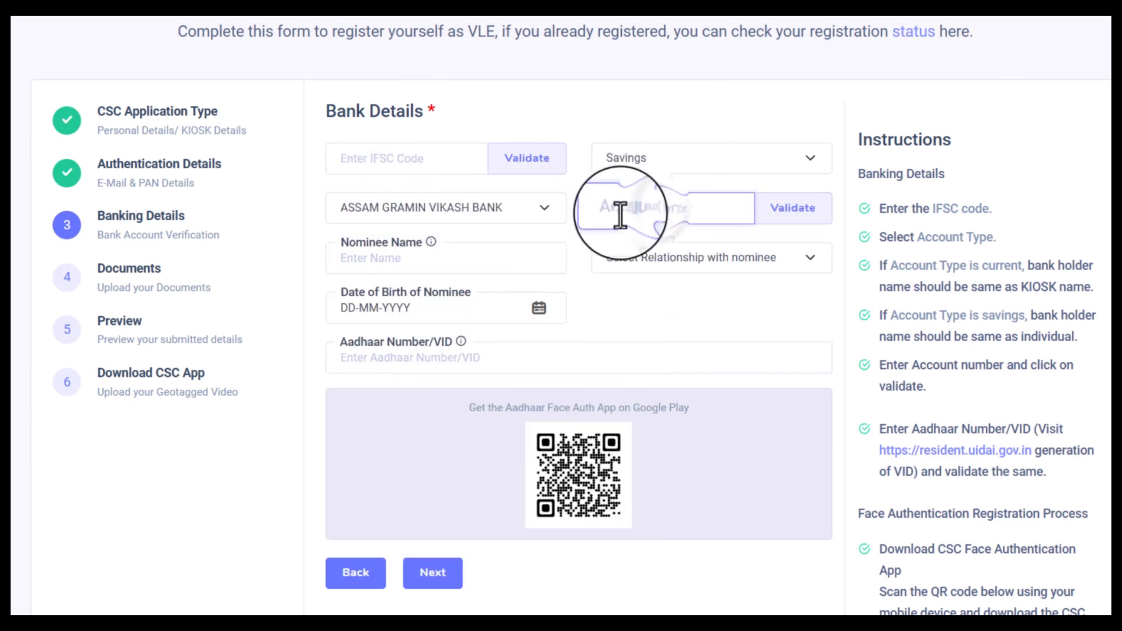
# - In the bank details, go past the nominee name and set the relationship with the nominee to Spouse
pyautogui.click(403, 260)
pyautogui.click(644, 269)
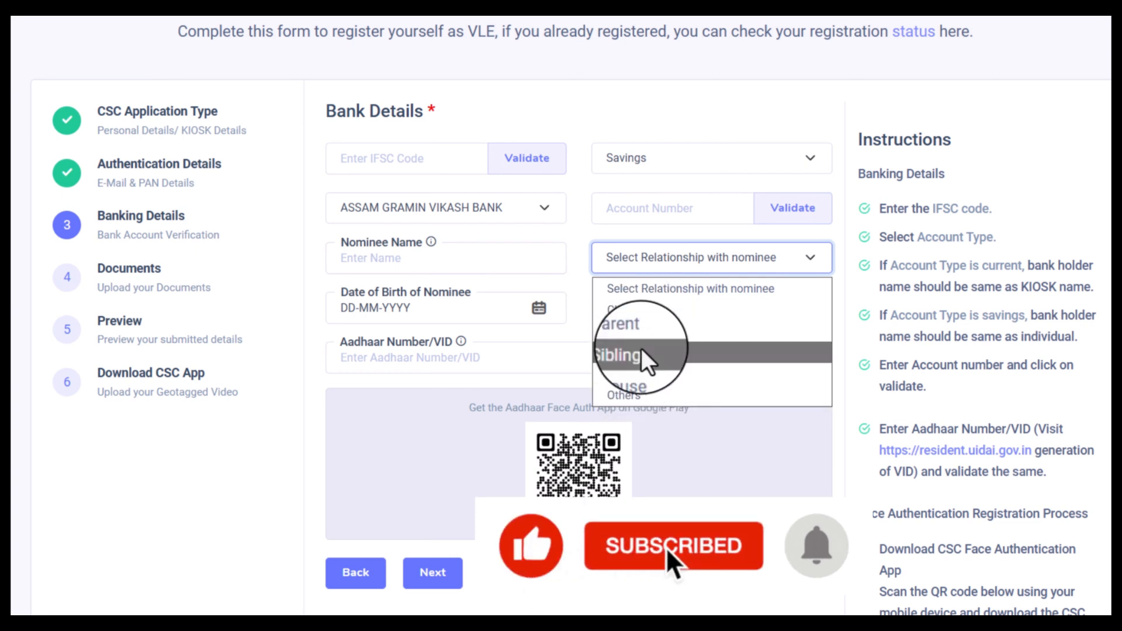
pyautogui.click(640, 376)
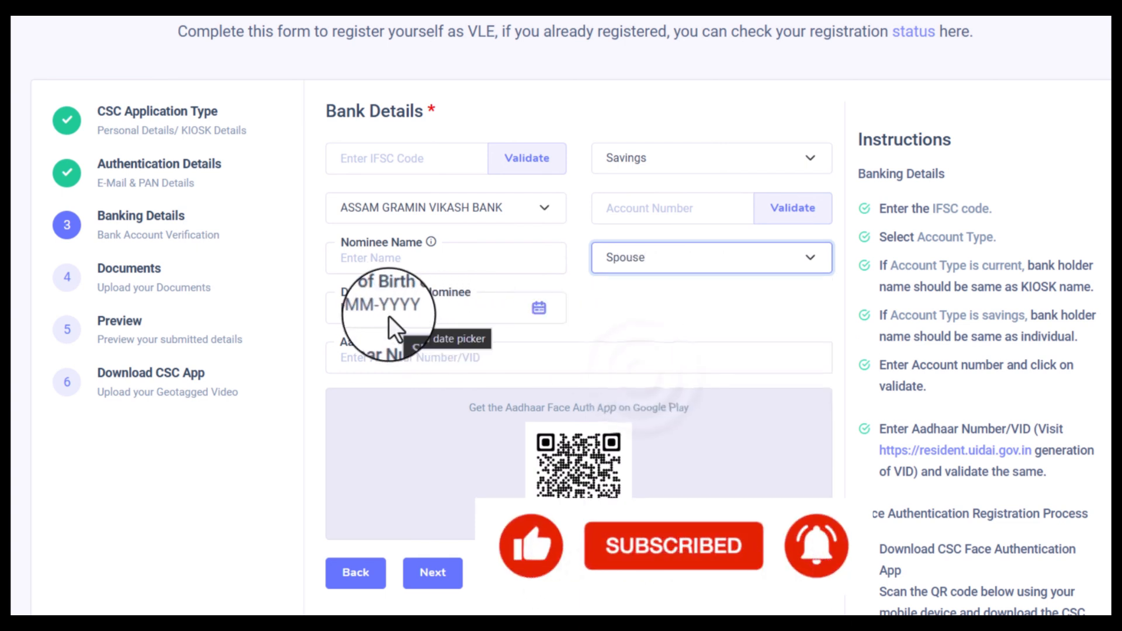
# - Look at the date picker for the nominee's date of birth and go to the nominee's Aadhaar number field
pyautogui.click(539, 310)
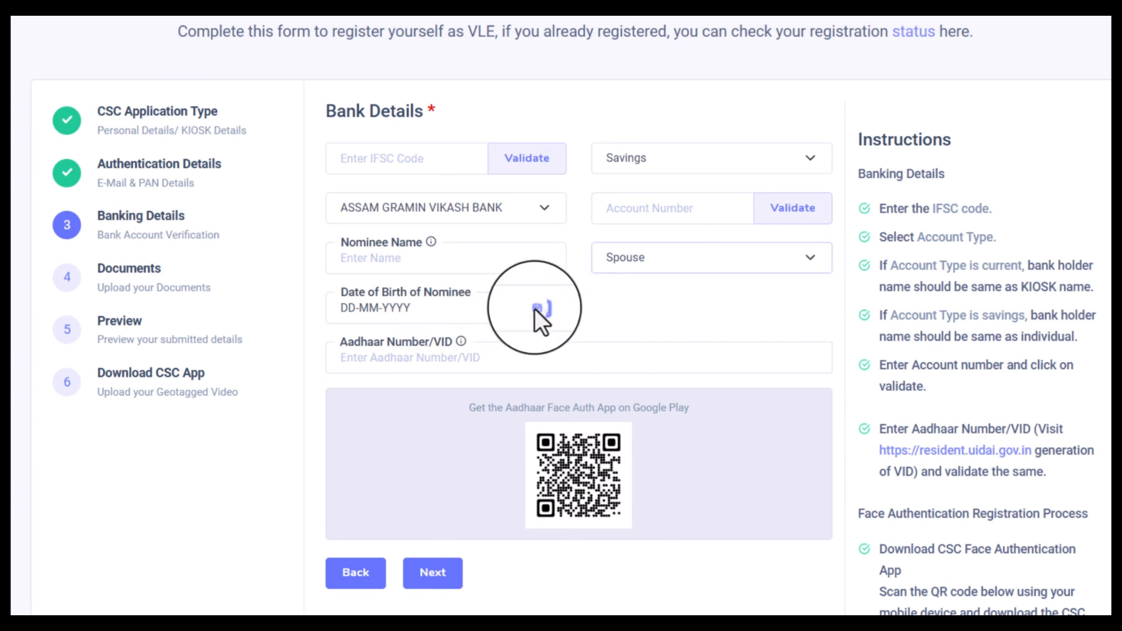
pyautogui.click(388, 58)
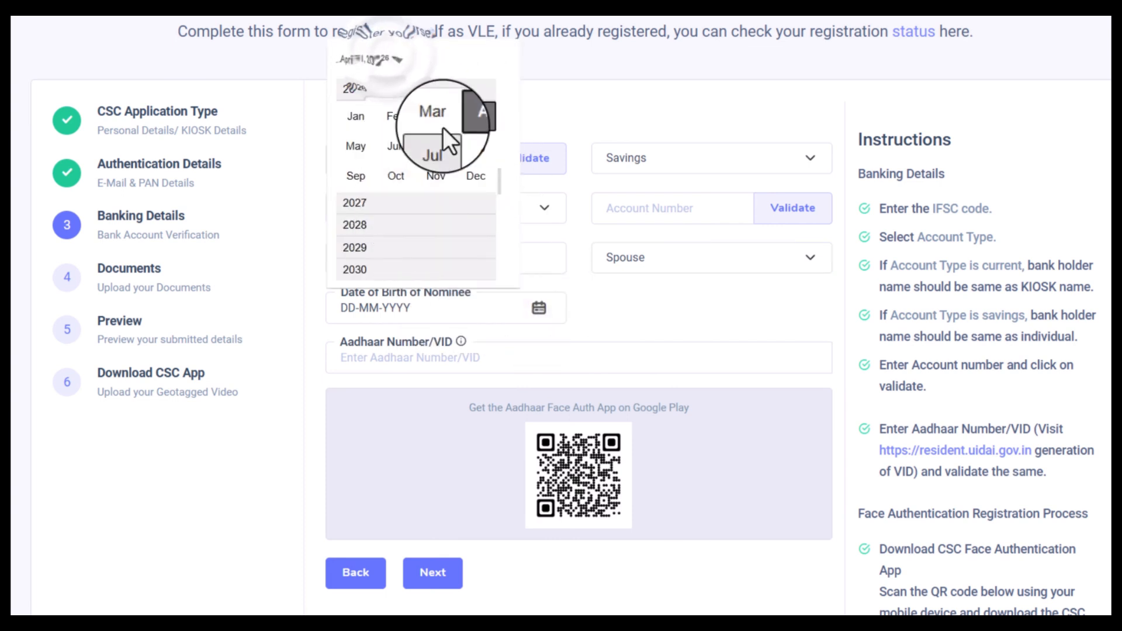
pyautogui.click(690, 293)
pyautogui.moveTo(337, 351)
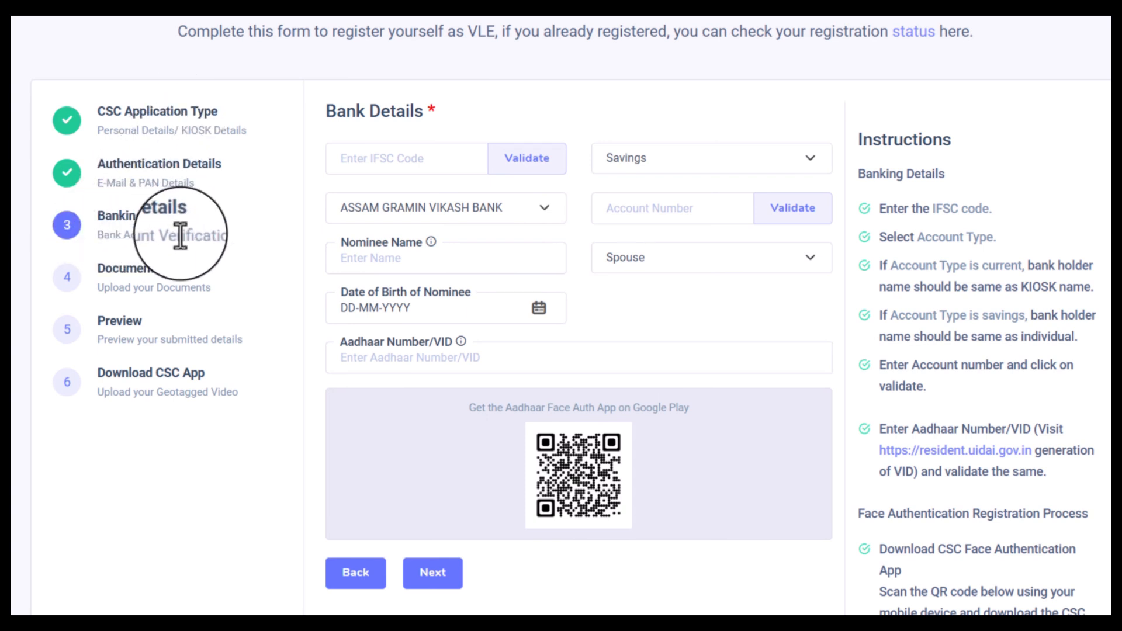
pyautogui.click(408, 363)
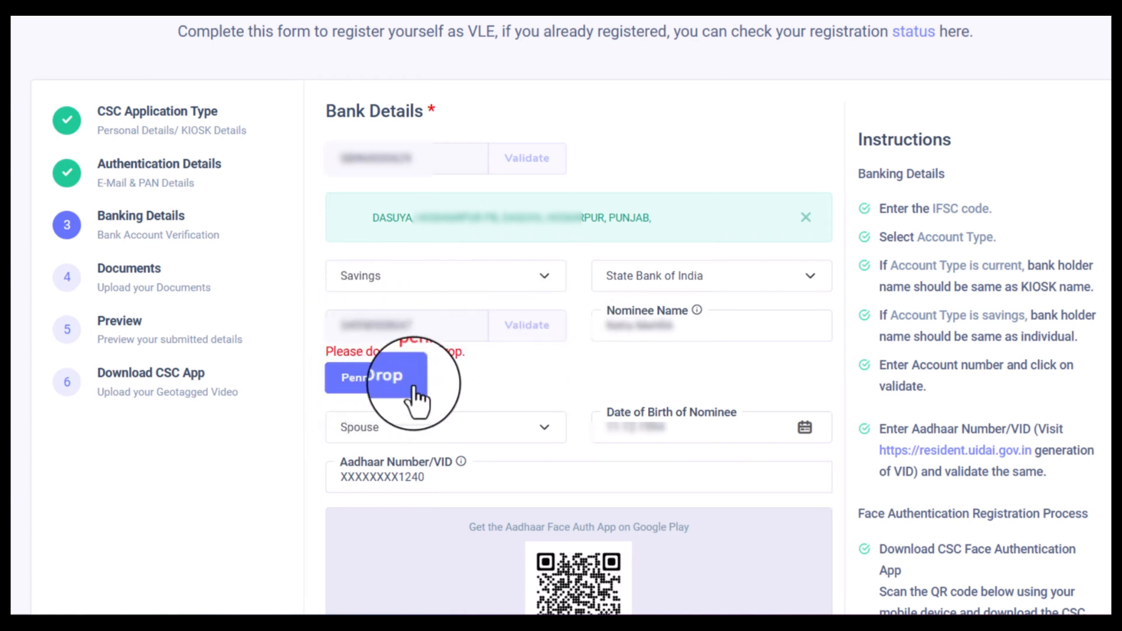
# - Run the Penny Drop check on the bank account and proceed from the banking details to Aadhaar face authentication
pyautogui.click(377, 389)
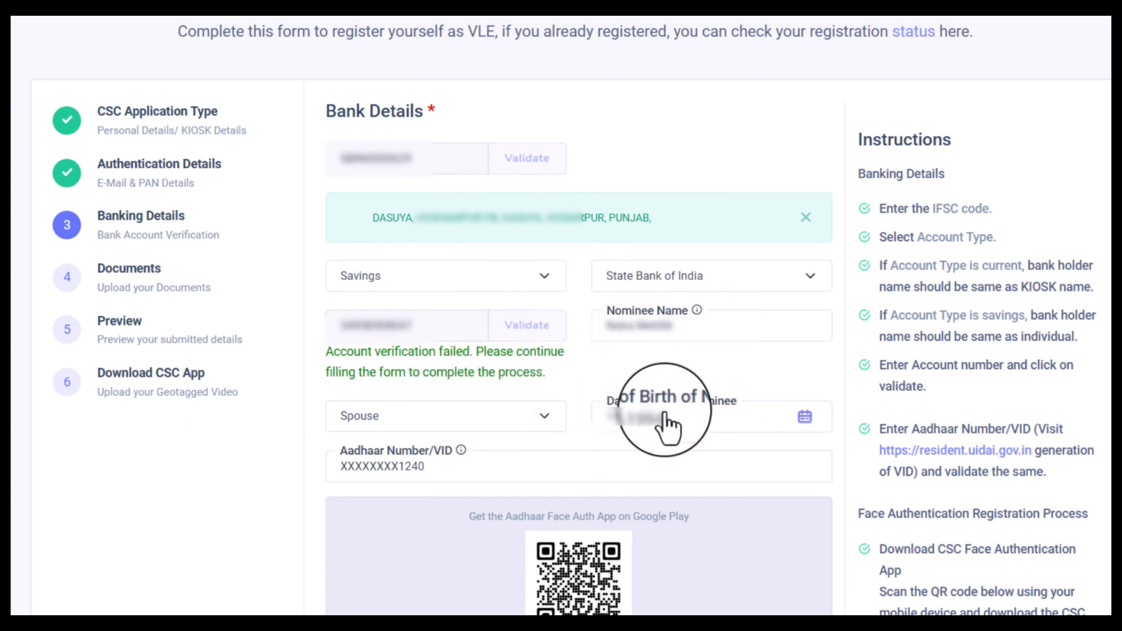
pyautogui.scroll(-3, 664, 425)
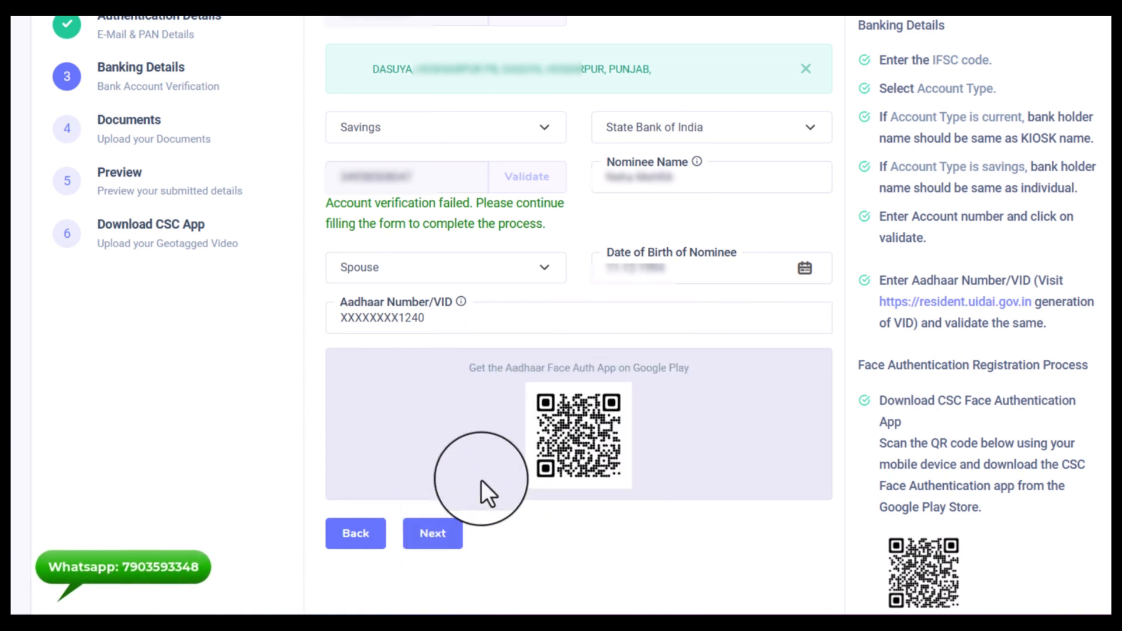
pyautogui.click(431, 535)
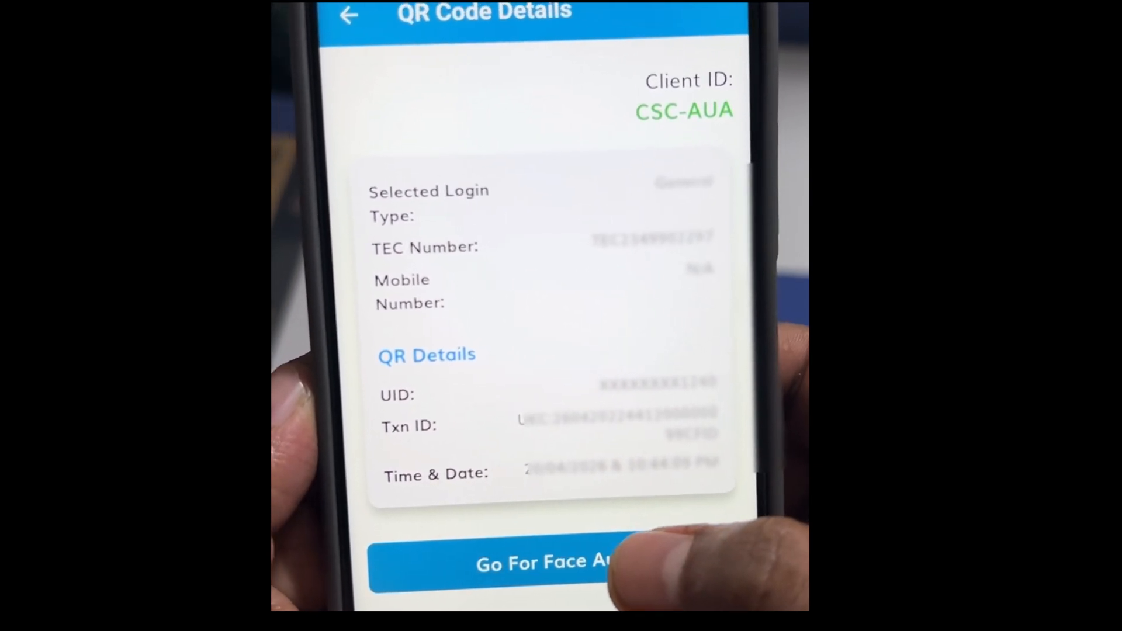
# - In the phone's CSC face authentication app, start face authentication, agree to the Terms & Conditions and start the face capture
pyautogui.click(614, 562)
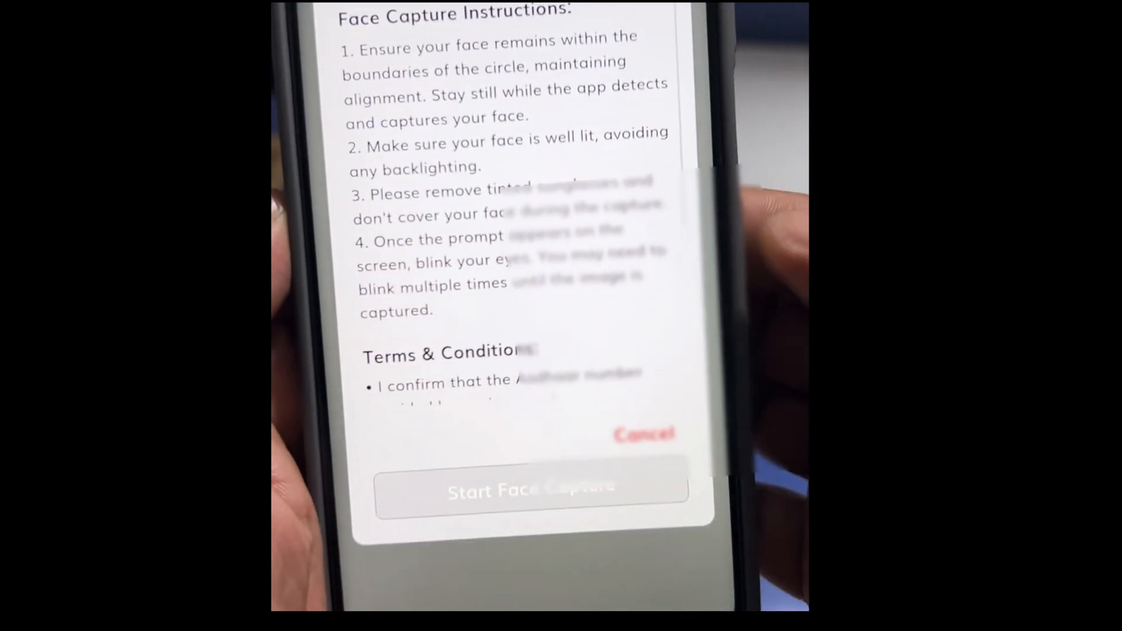
pyautogui.scroll(-5, 676, 313)
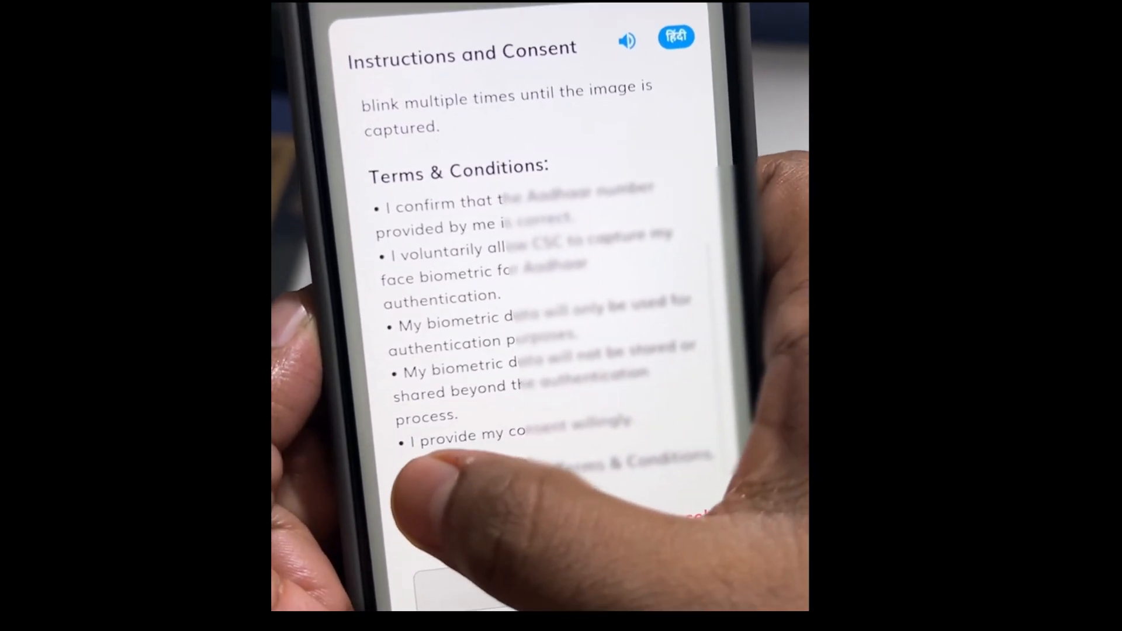
pyautogui.click(412, 479)
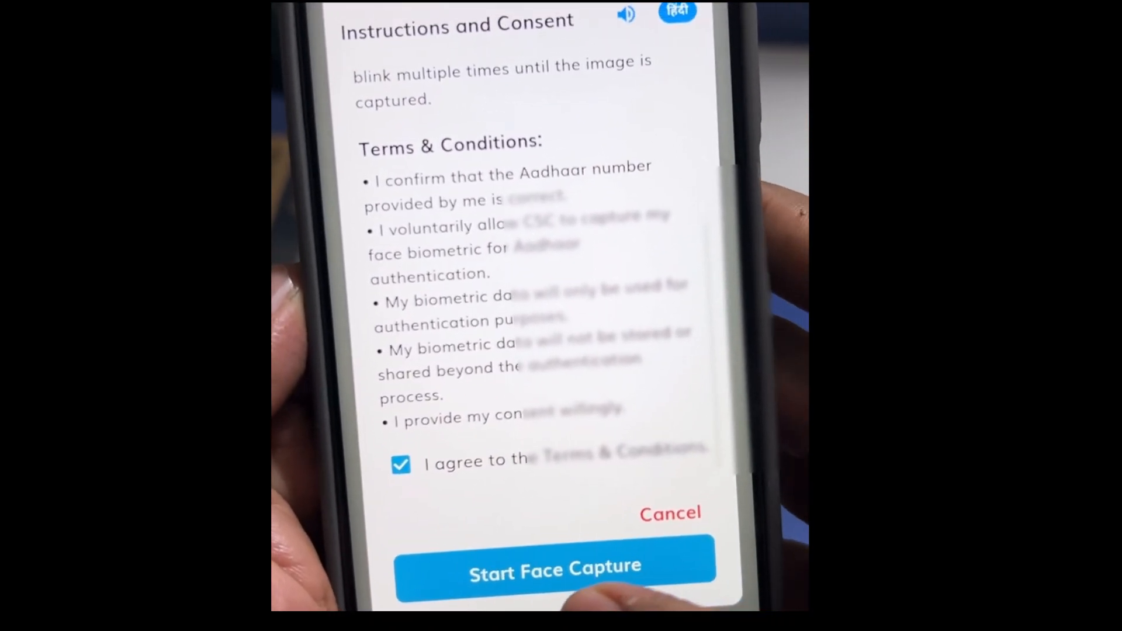
pyautogui.click(584, 576)
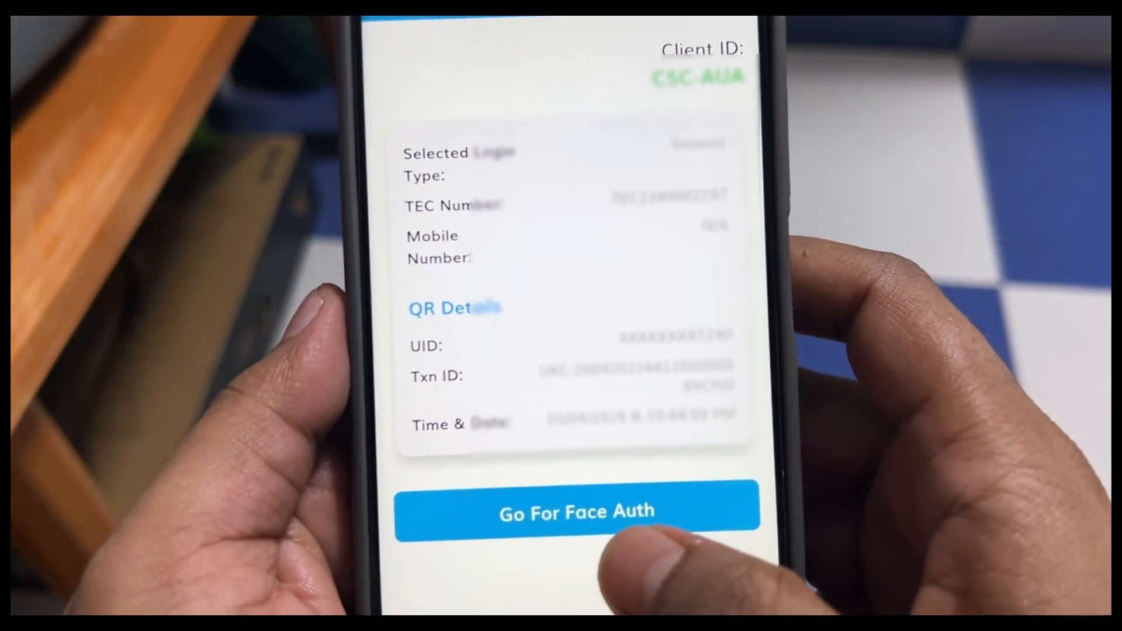
# - Restart the face capture, allow AadhaarFaceRd camera access while using the app, and accept the face authentication advisories
pyautogui.click(630, 517)
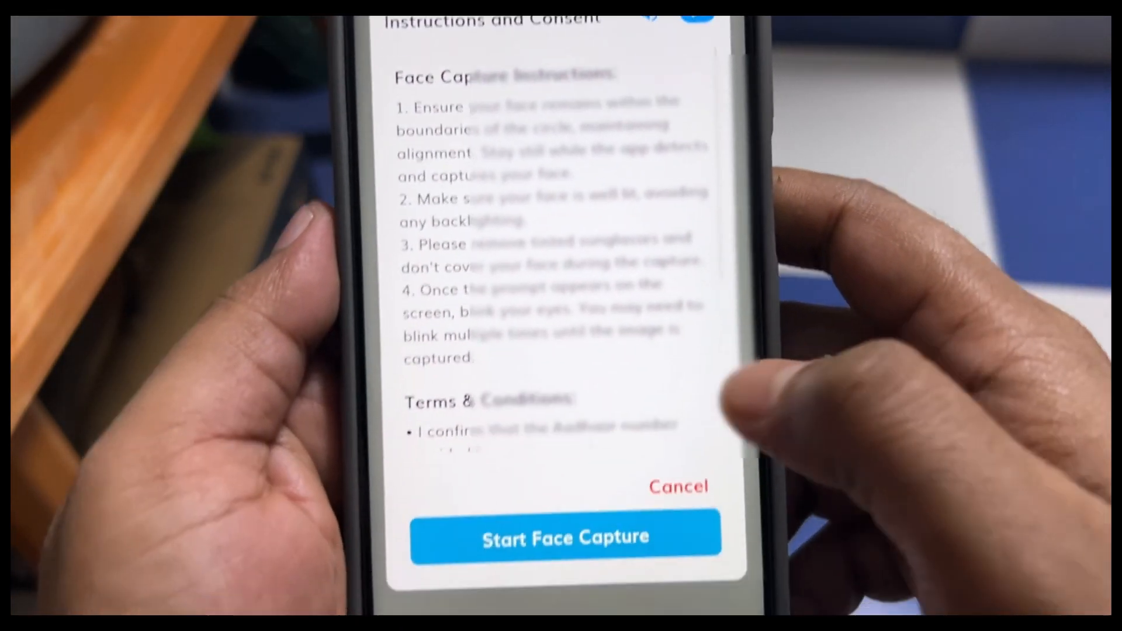
pyautogui.scroll(-5, 733, 403)
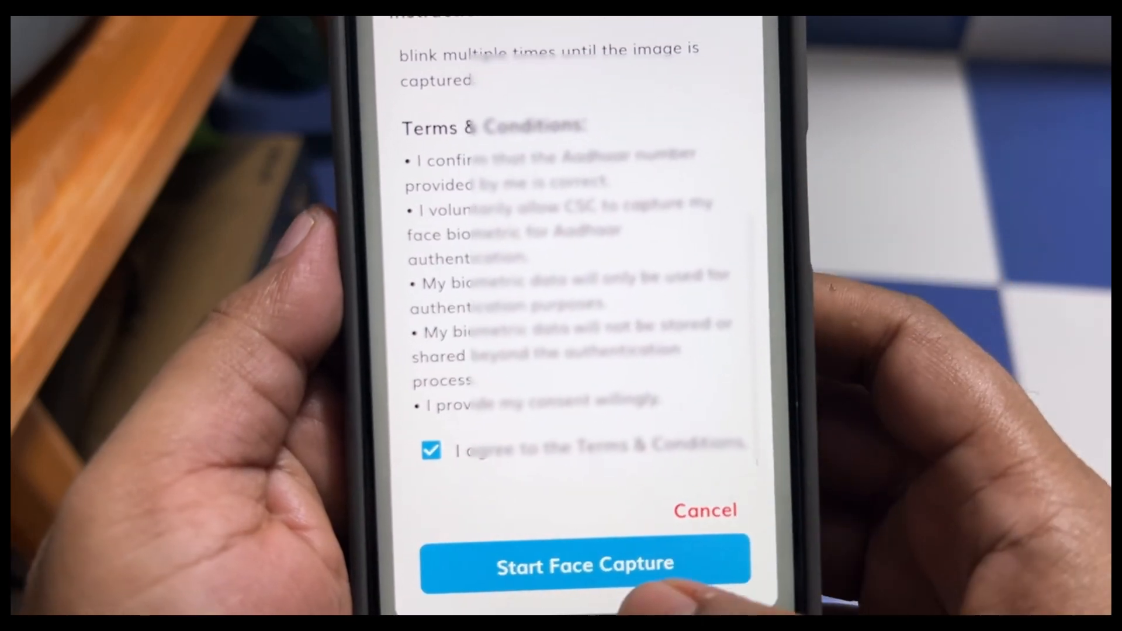
pyautogui.click(654, 578)
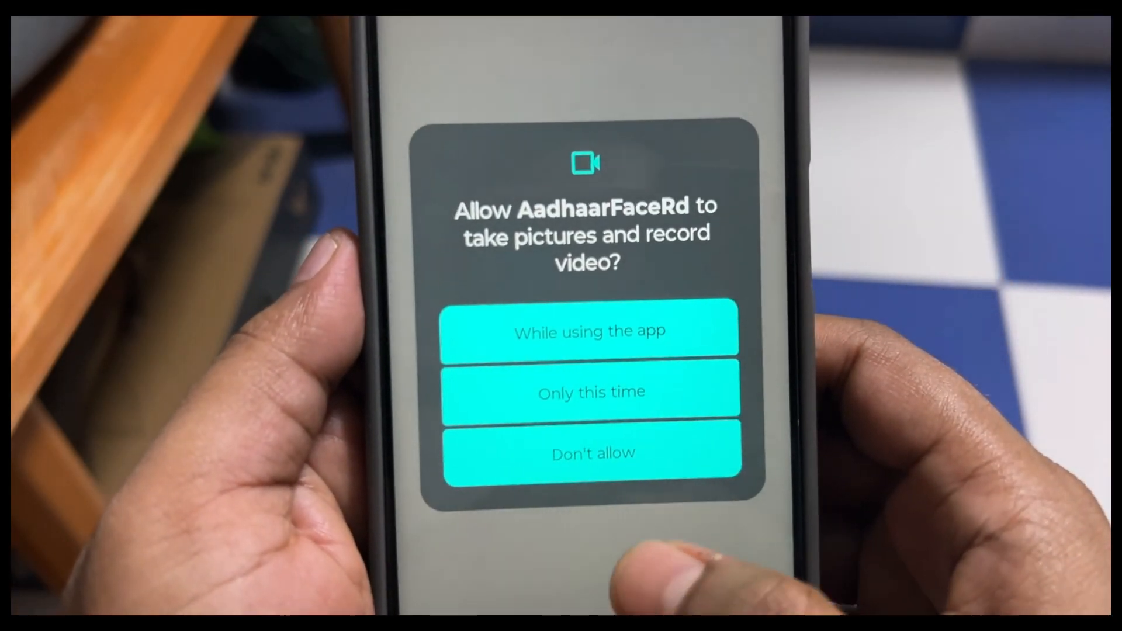
pyautogui.click(683, 328)
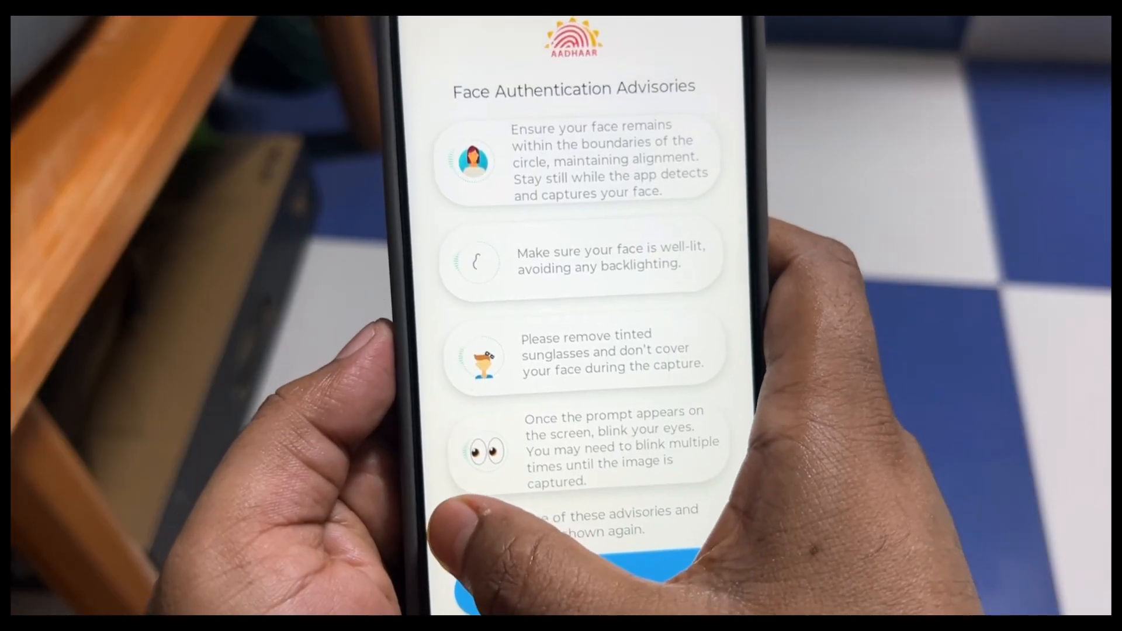
pyautogui.scroll(-3, 671, 467)
pyautogui.click(672, 490)
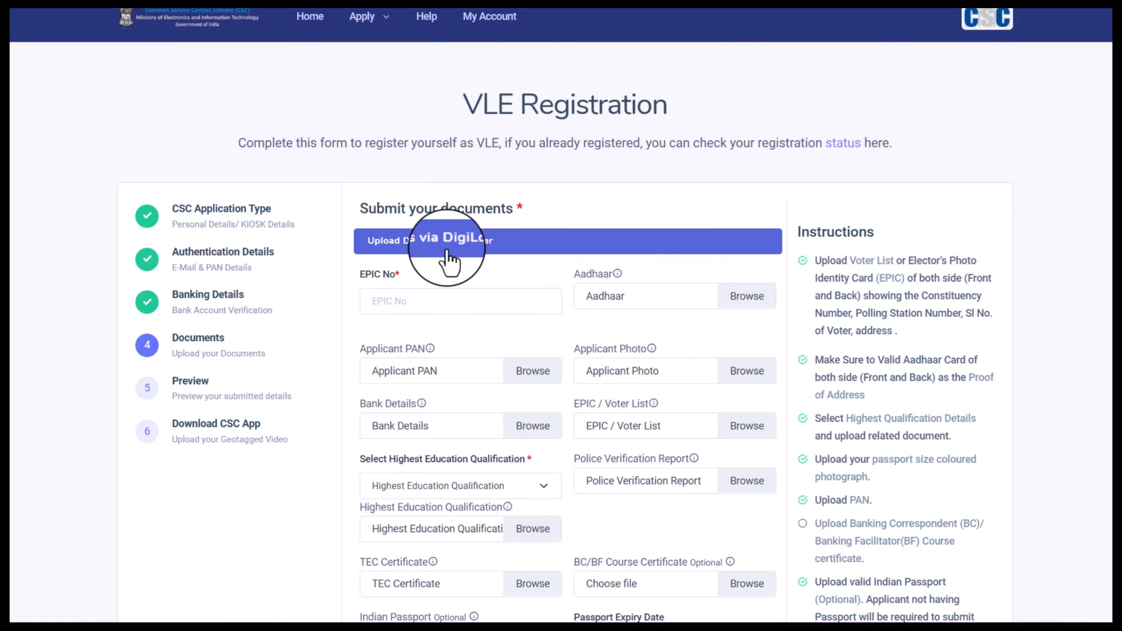
# - On the VLE registration's documents page, go past EPIC No and upload the applicant's Aadhaar JPEG as the Aadhaar document
pyautogui.click(380, 299)
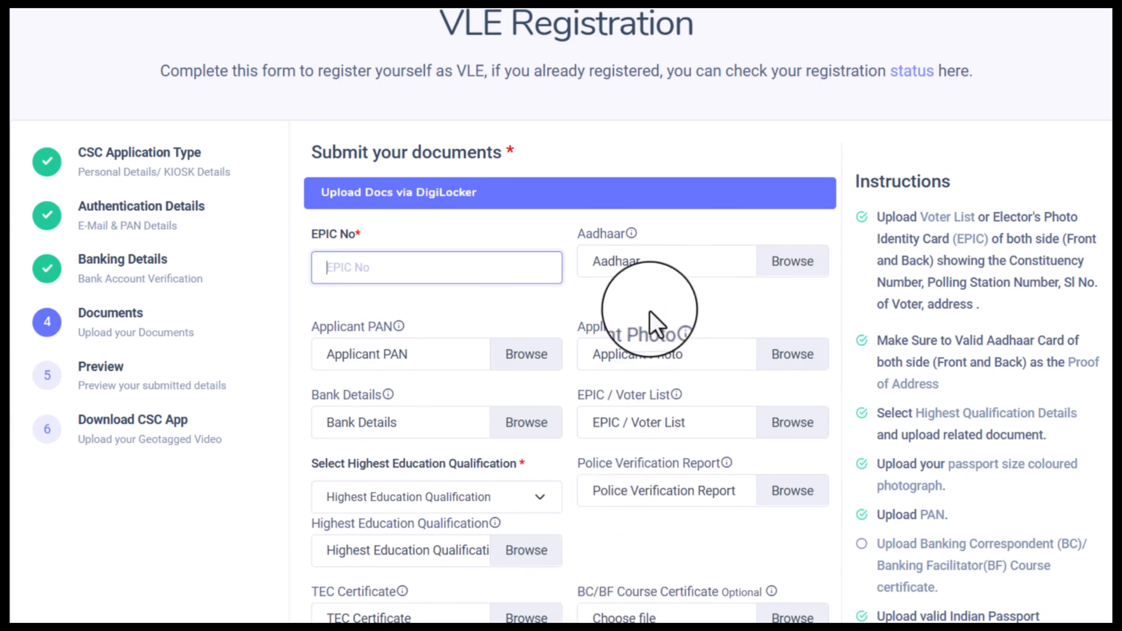
pyautogui.click(791, 261)
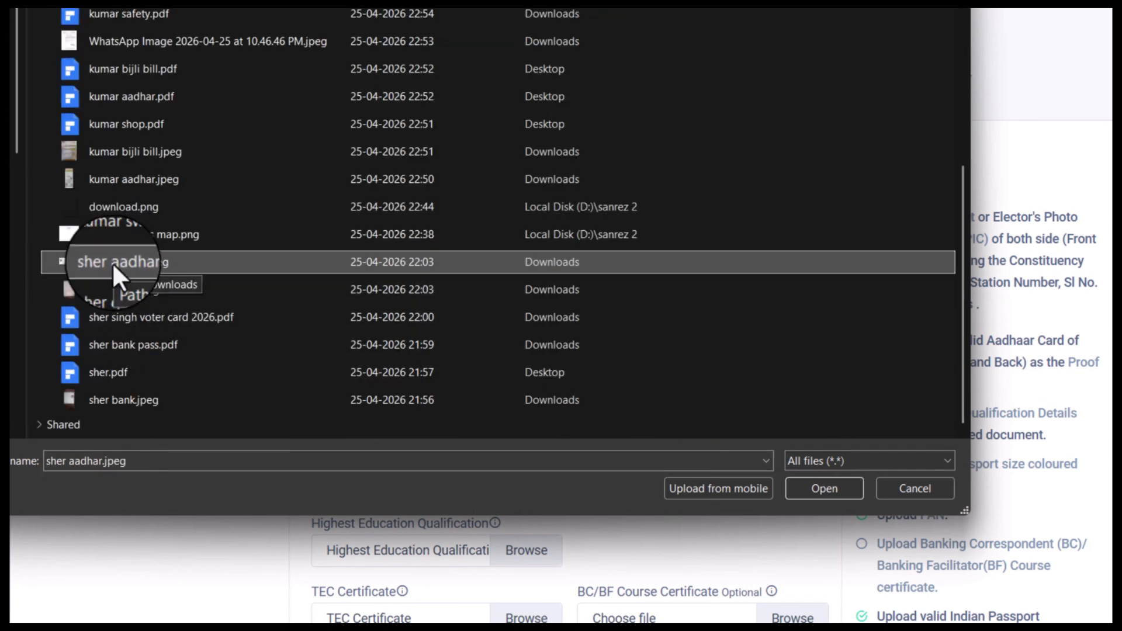
pyautogui.click(820, 485)
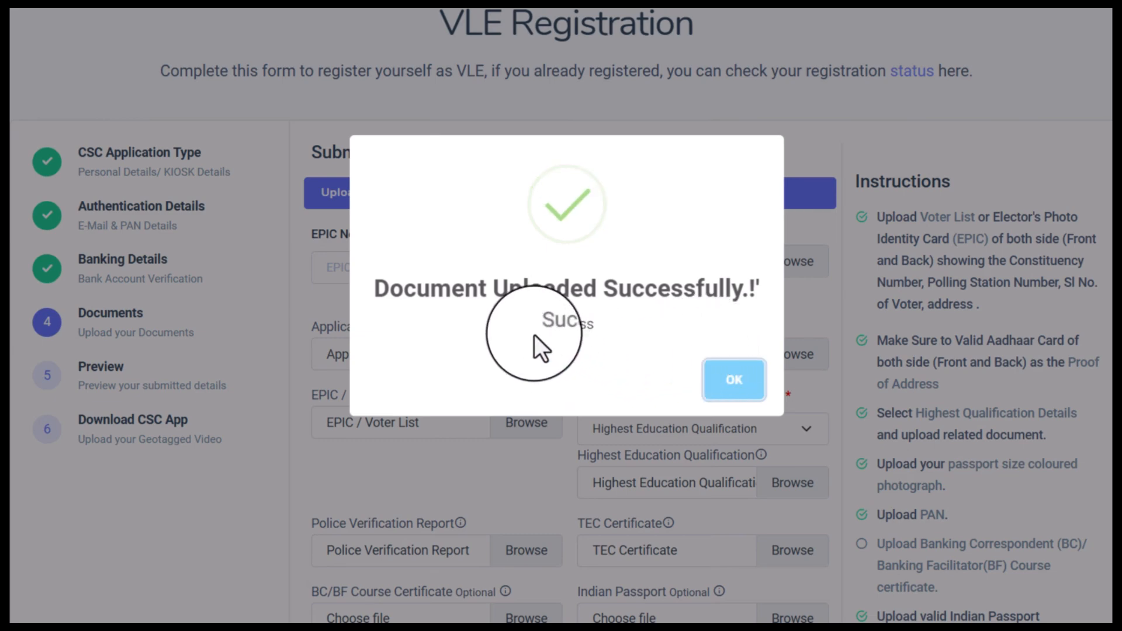
pyautogui.click(728, 383)
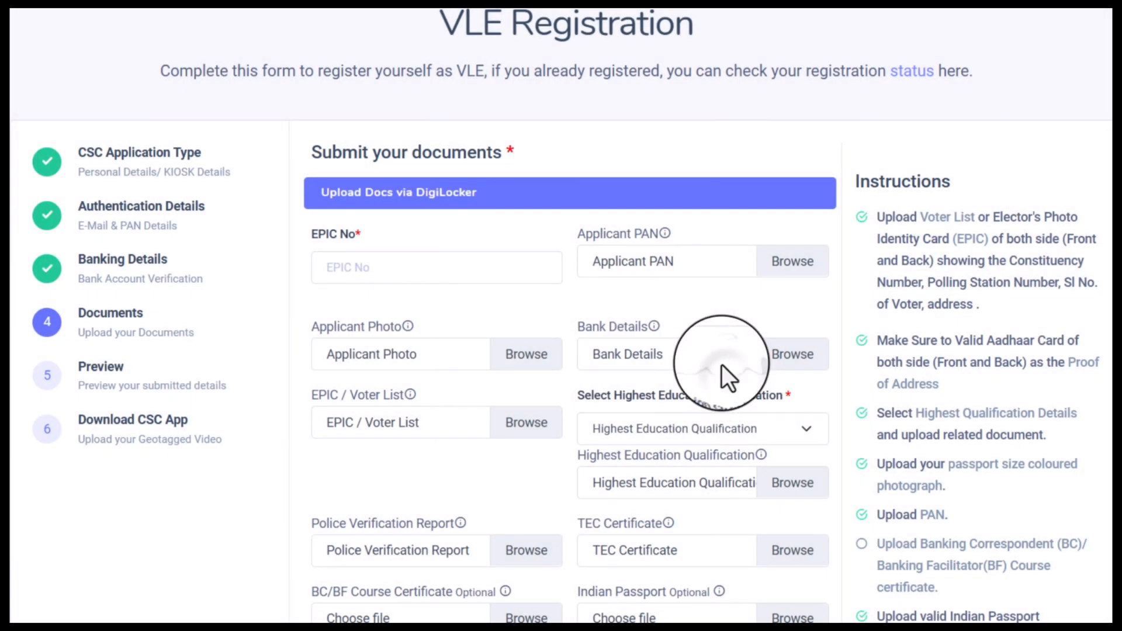
# - Upload the applicant's PAN card image and the applicant photo to their document fields
pyautogui.click(786, 262)
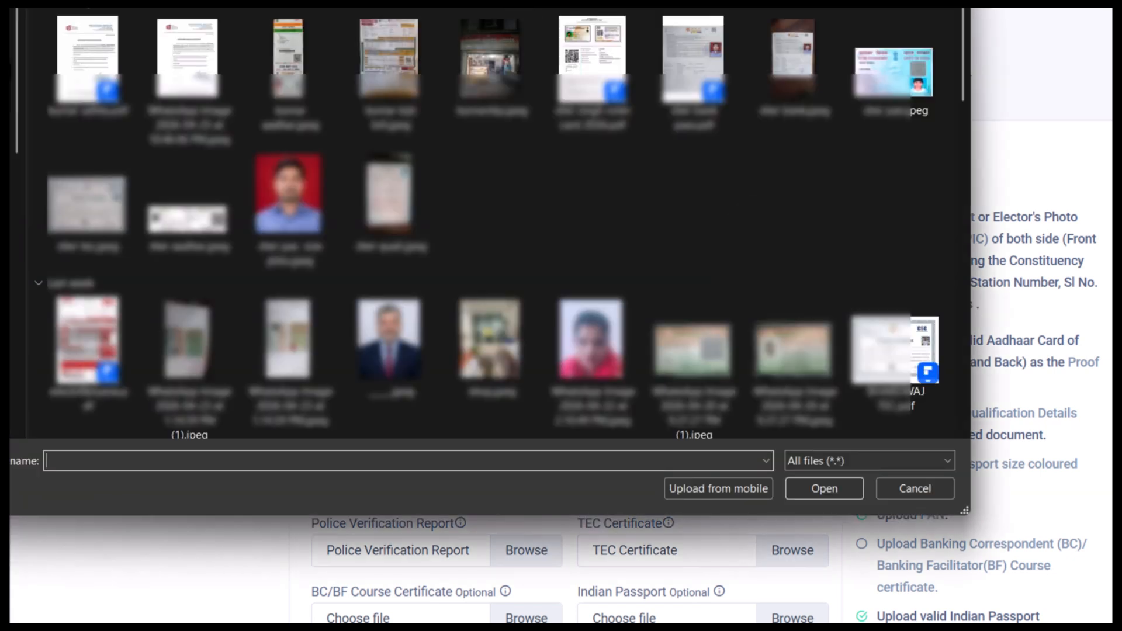
pyautogui.doubleClick(245, 199)
pyautogui.click(731, 385)
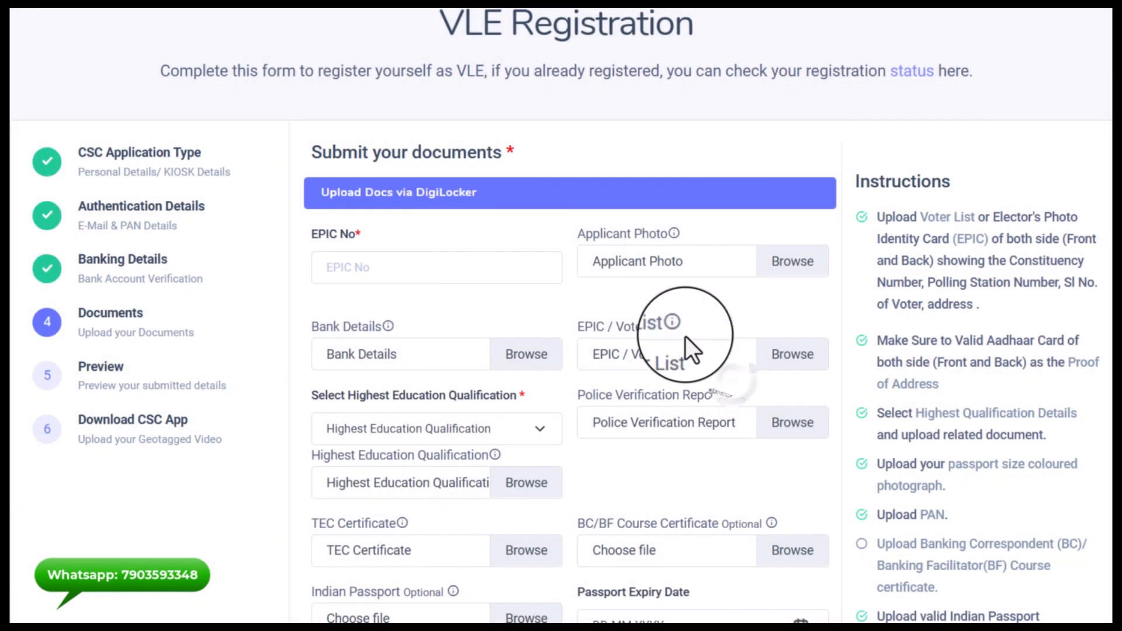
pyautogui.click(791, 258)
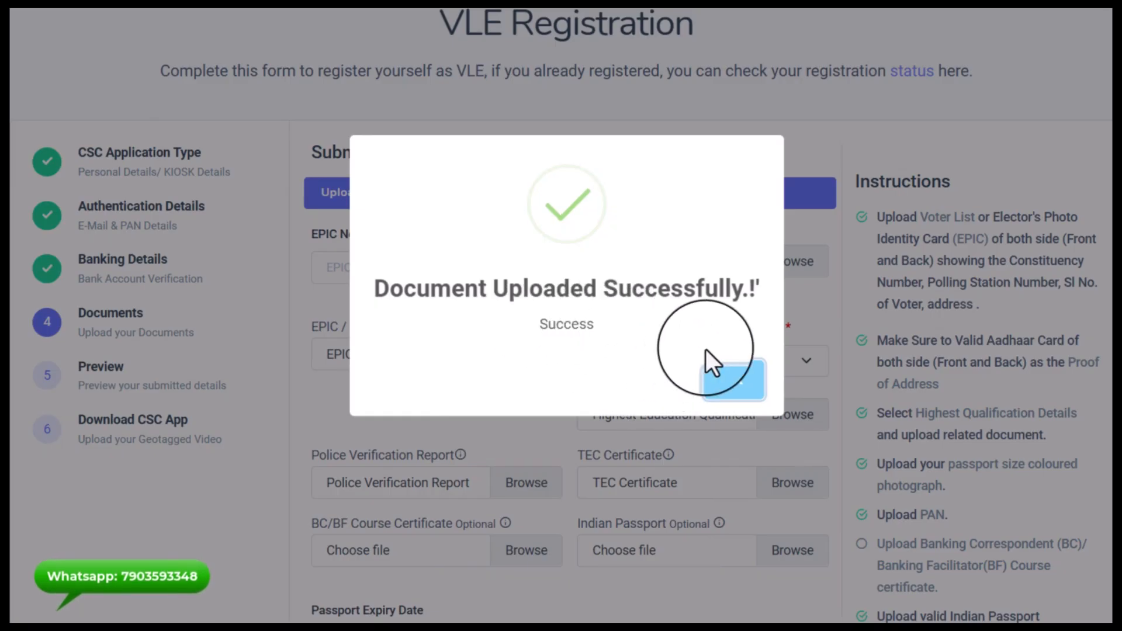
pyautogui.click(734, 381)
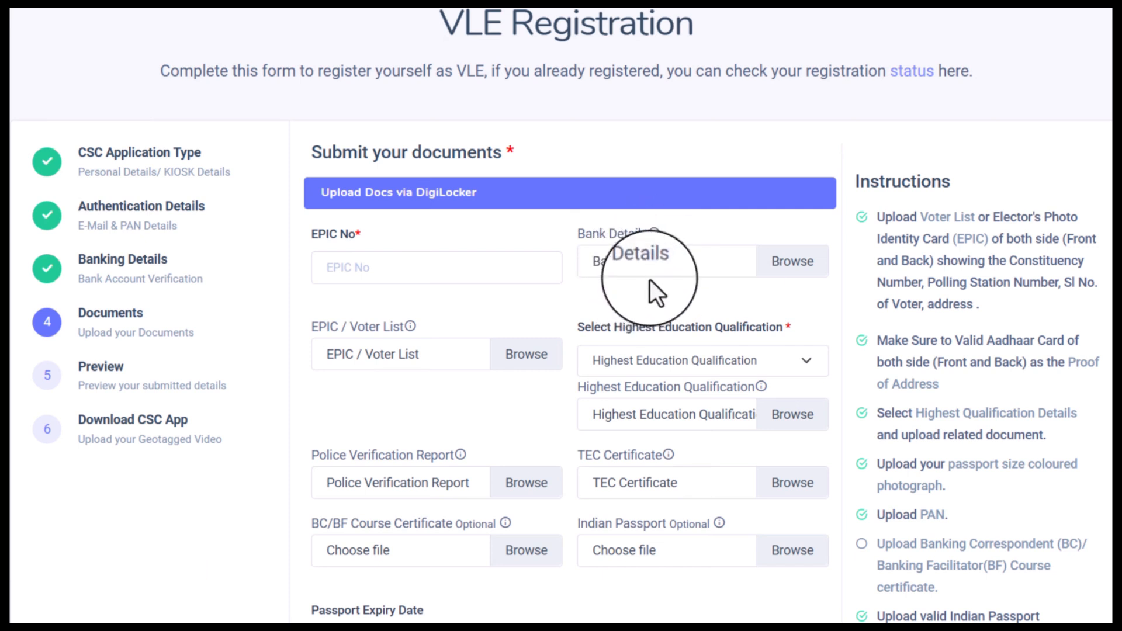
# - Upload the applicant's bank pass PDF under Bank Details and the voter document under EPIC / Voter List
pyautogui.click(769, 265)
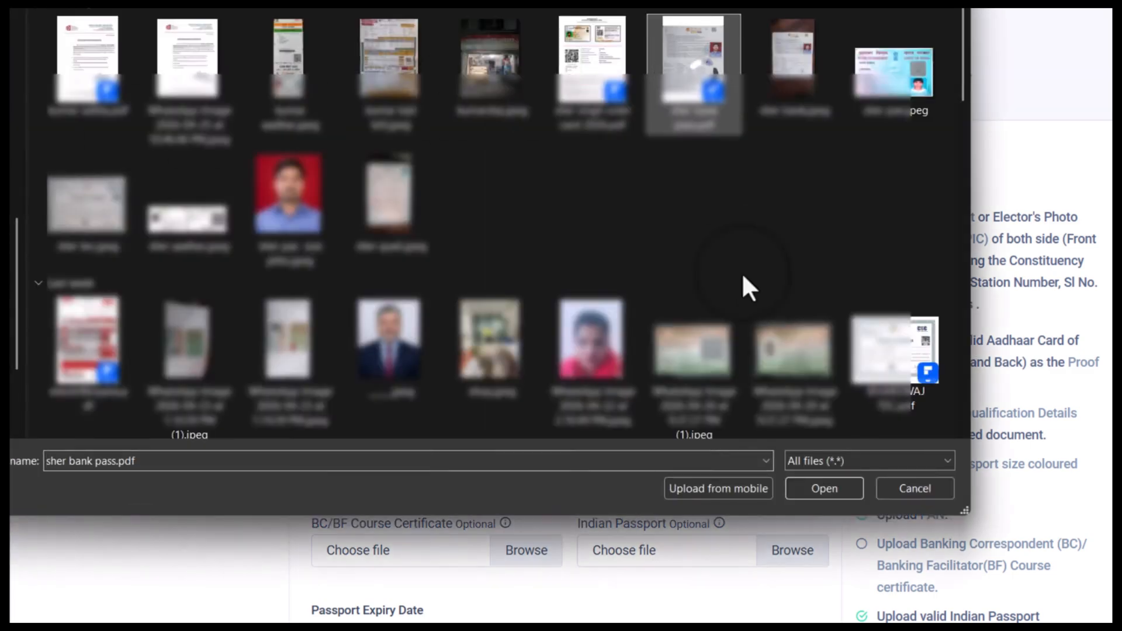
pyautogui.click(835, 492)
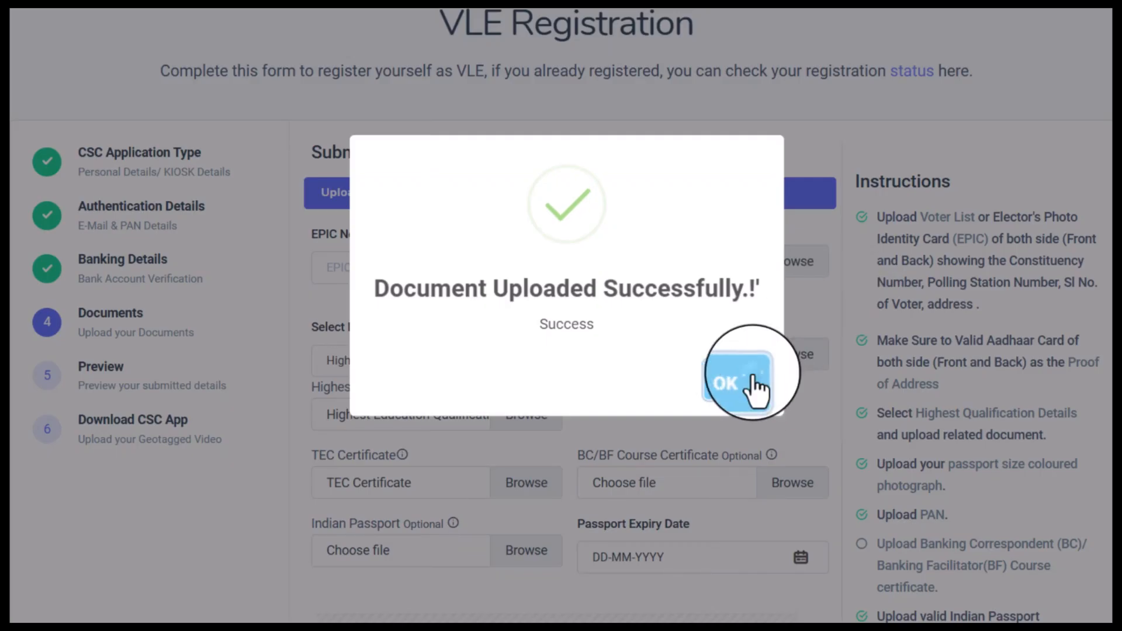
pyautogui.click(753, 379)
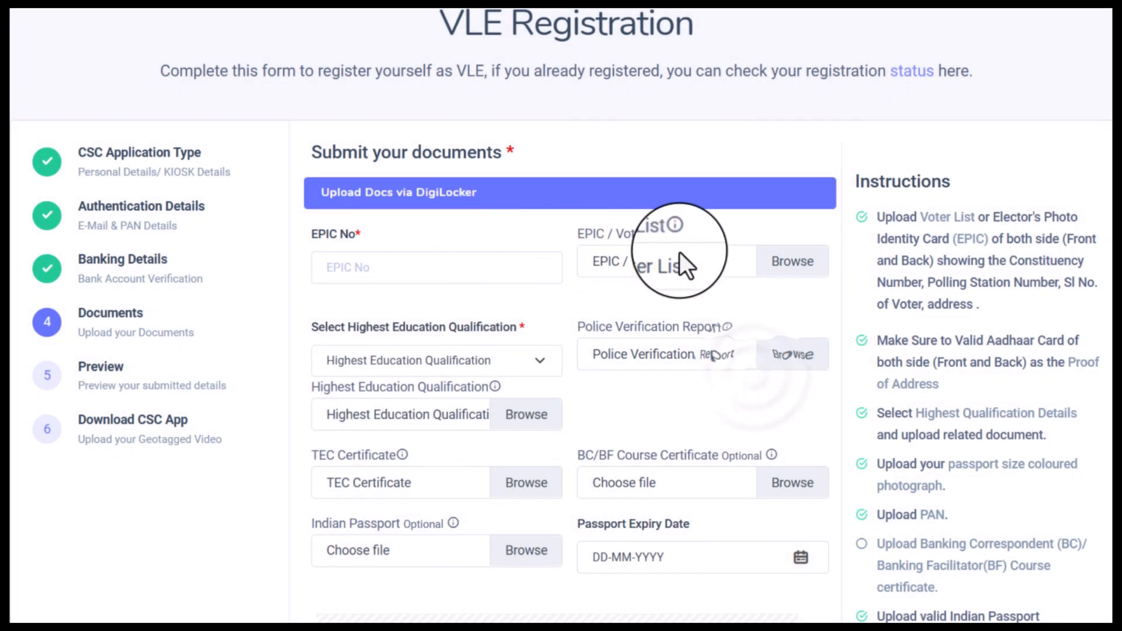
pyautogui.click(790, 261)
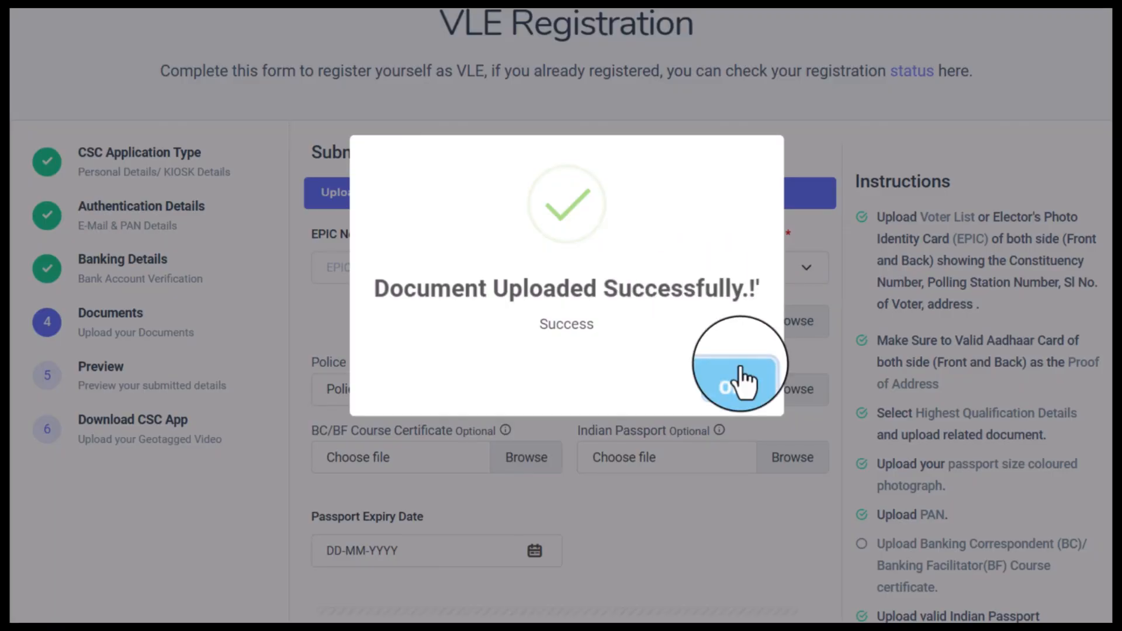
pyautogui.click(741, 381)
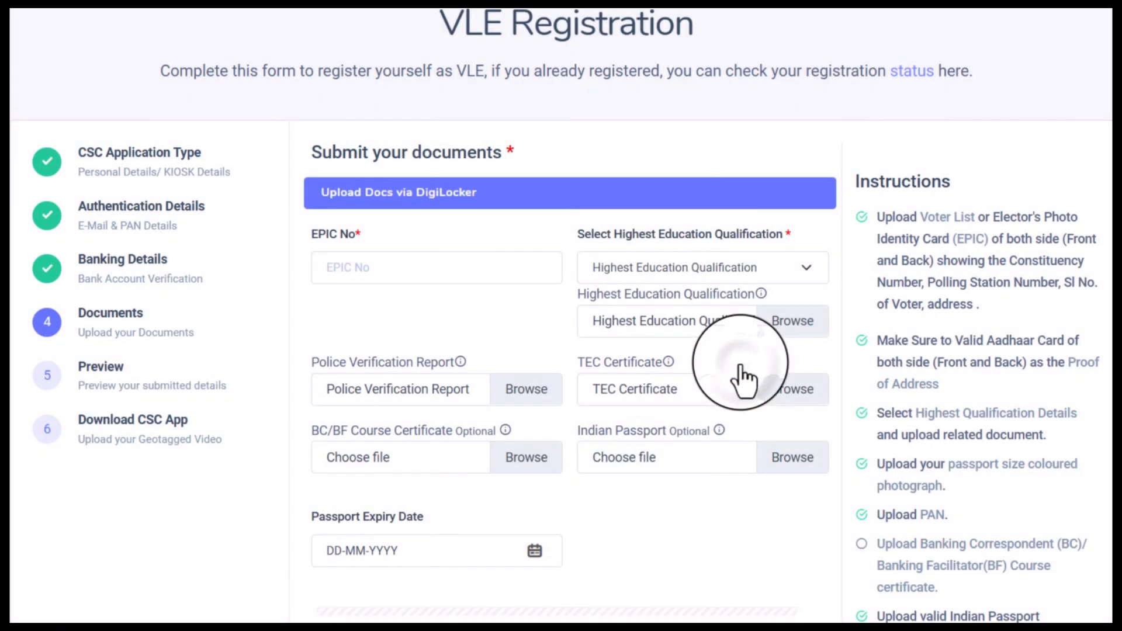
# - Set the highest education qualification to Graduate and upload the matching qualification document
pyautogui.click(759, 264)
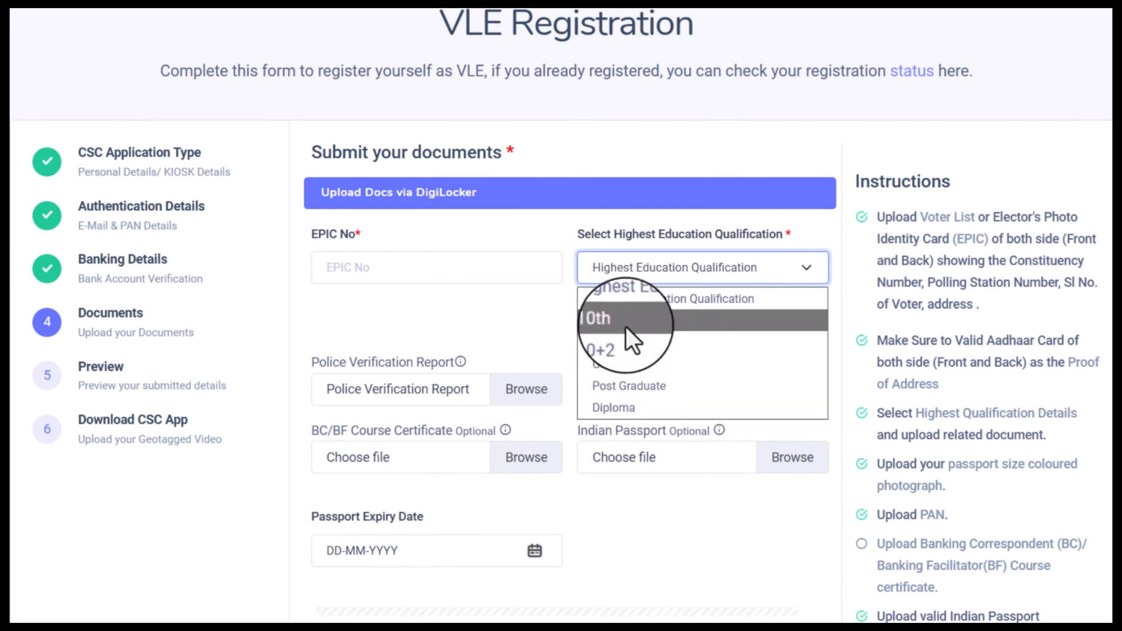
pyautogui.click(612, 373)
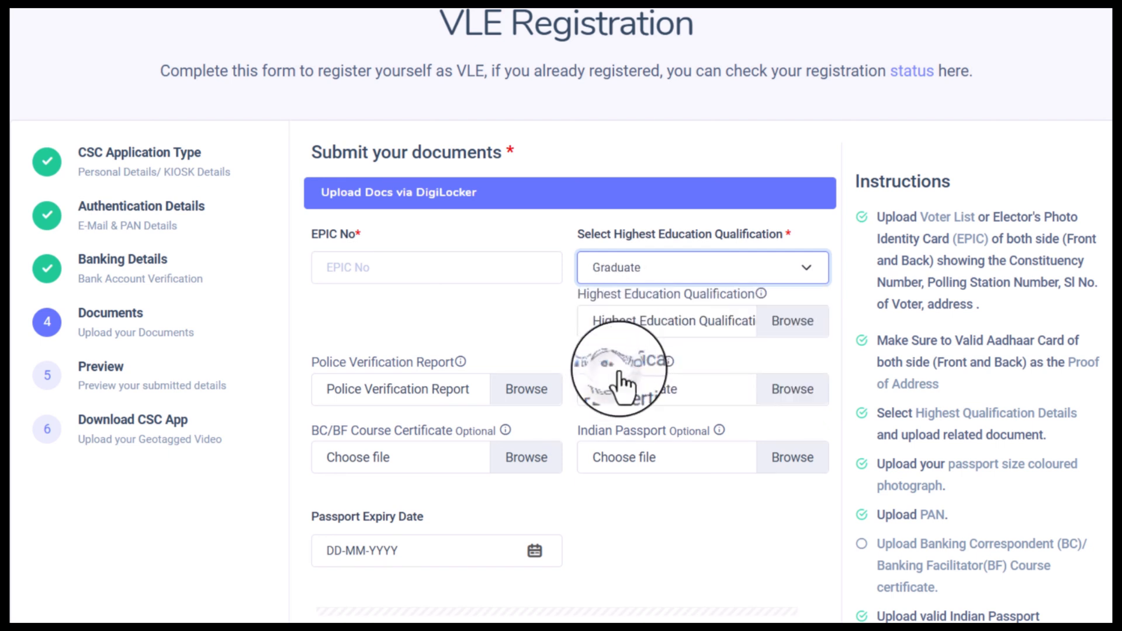
pyautogui.click(770, 328)
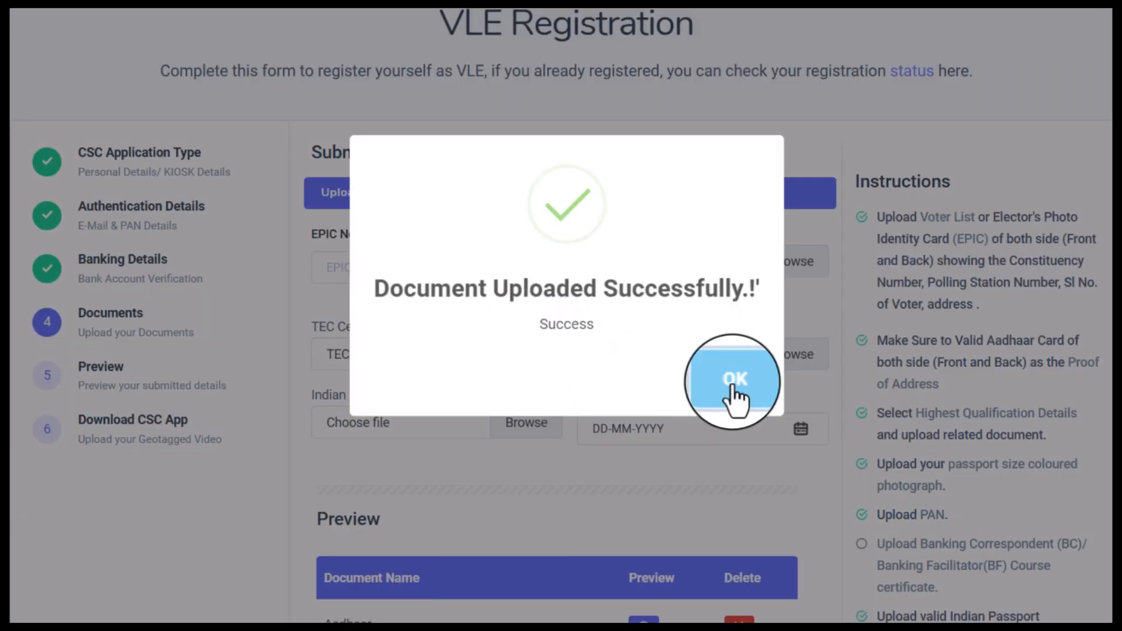
pyautogui.click(734, 383)
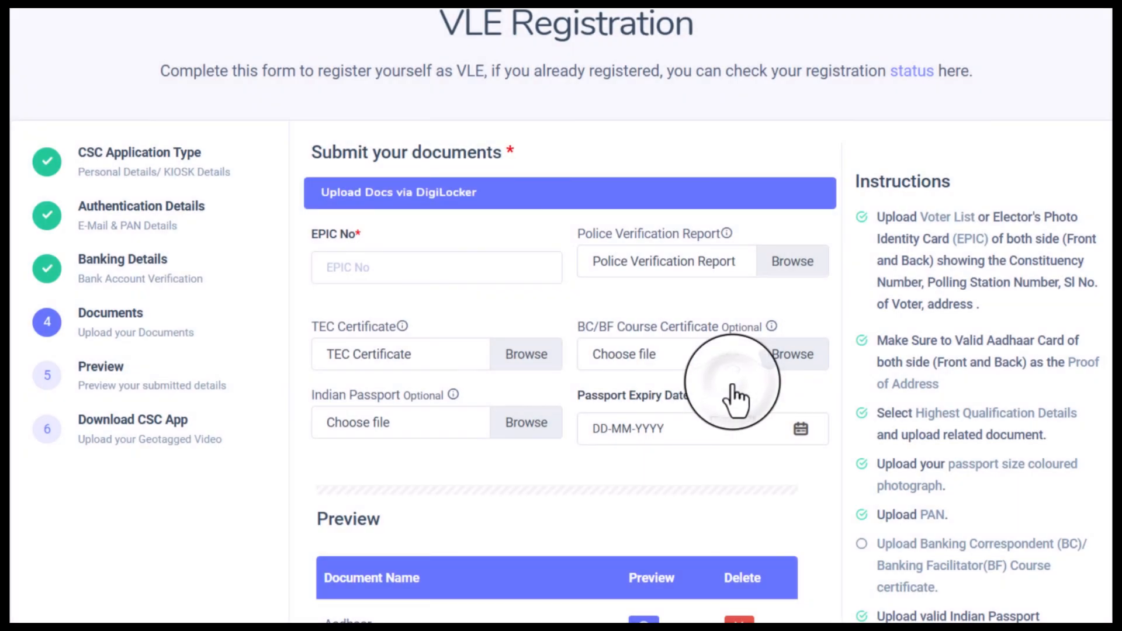
# - Upload the TEC certificate and the police verification report to their document fields, and select the EPIC No field
pyautogui.click(520, 353)
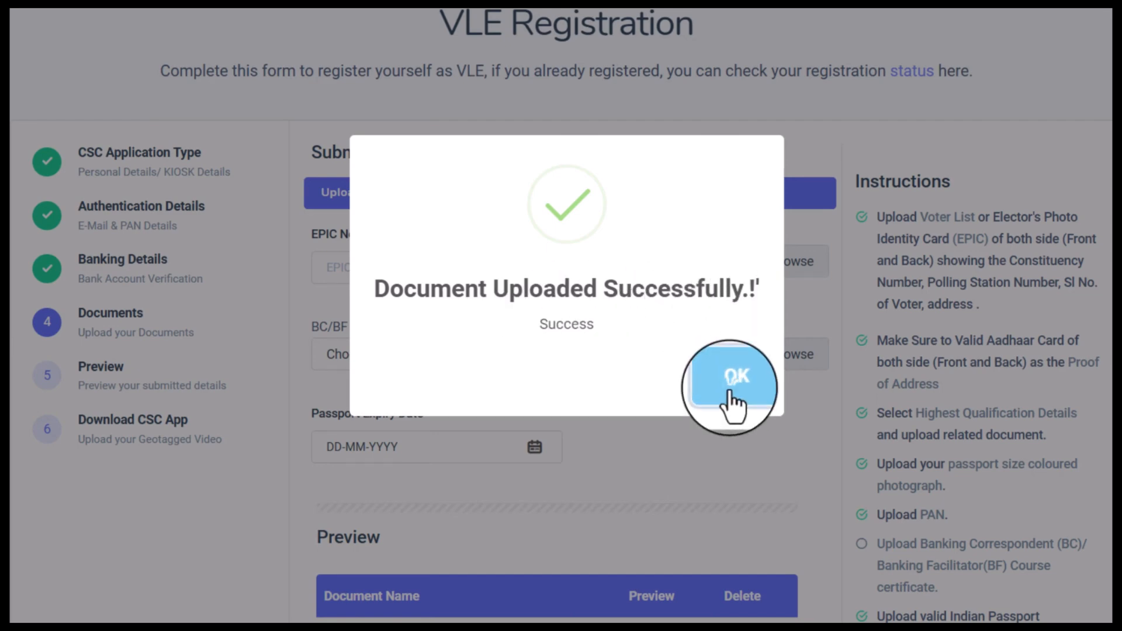
pyautogui.click(730, 386)
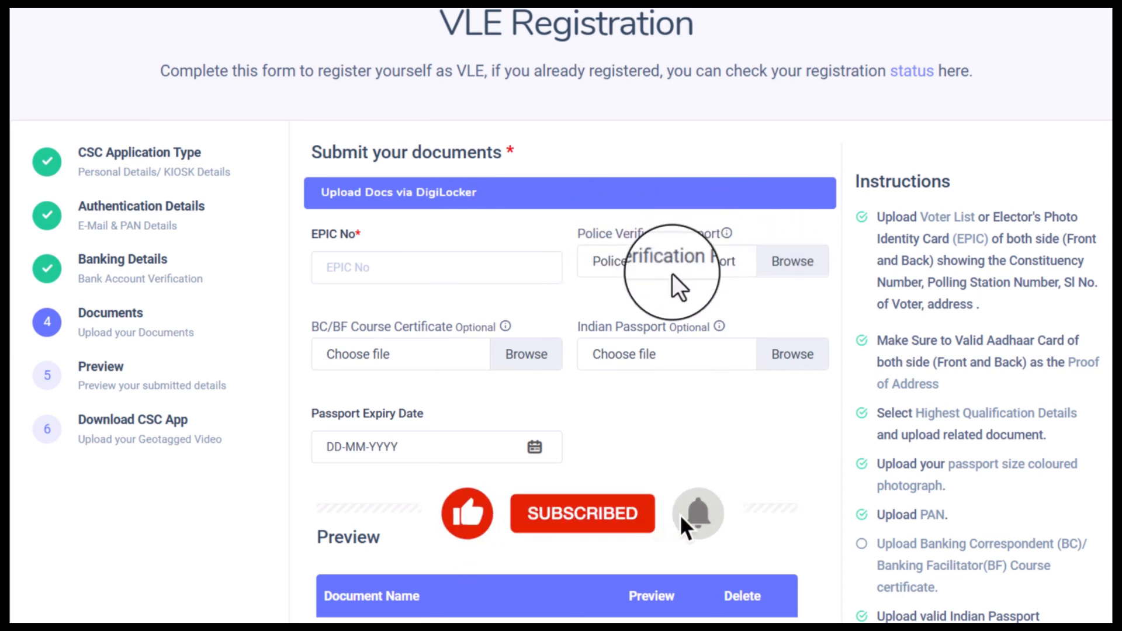
pyautogui.click(803, 264)
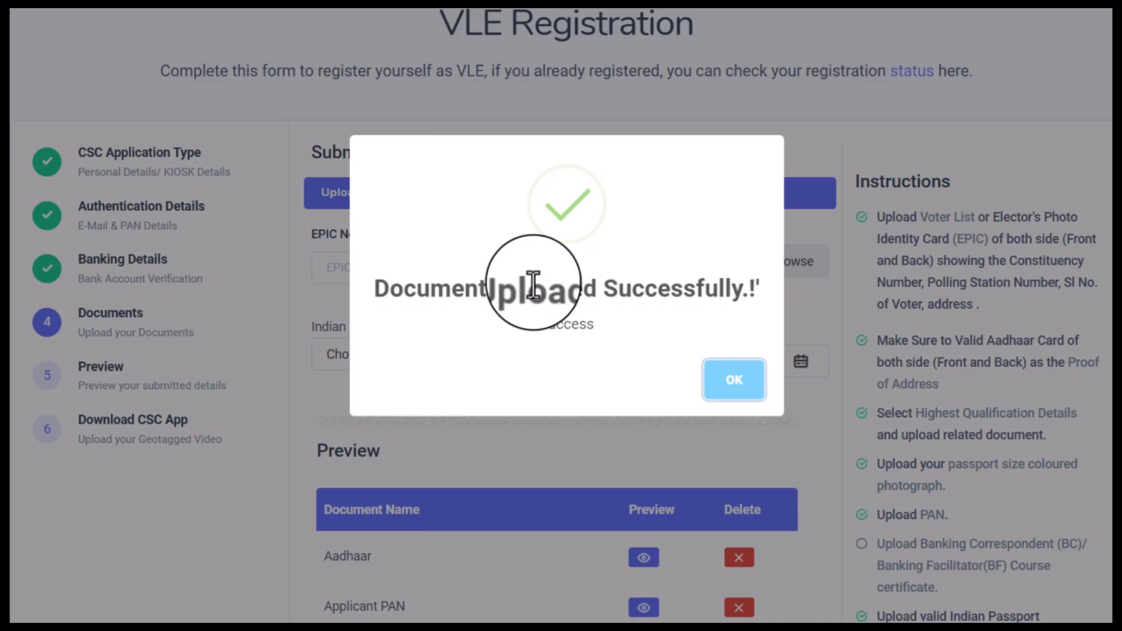
pyautogui.click(732, 385)
pyautogui.click(345, 266)
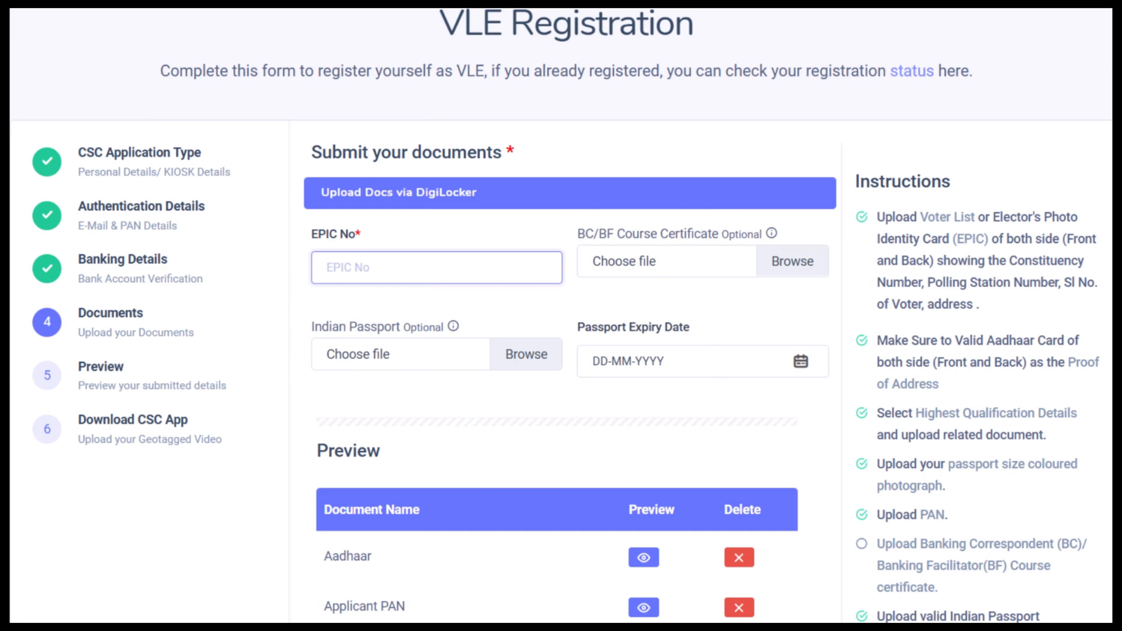
# - Preview the uploaded Aadhaar, applicant PAN and police verification documents to check them
pyautogui.scroll(-5, 579, 374)
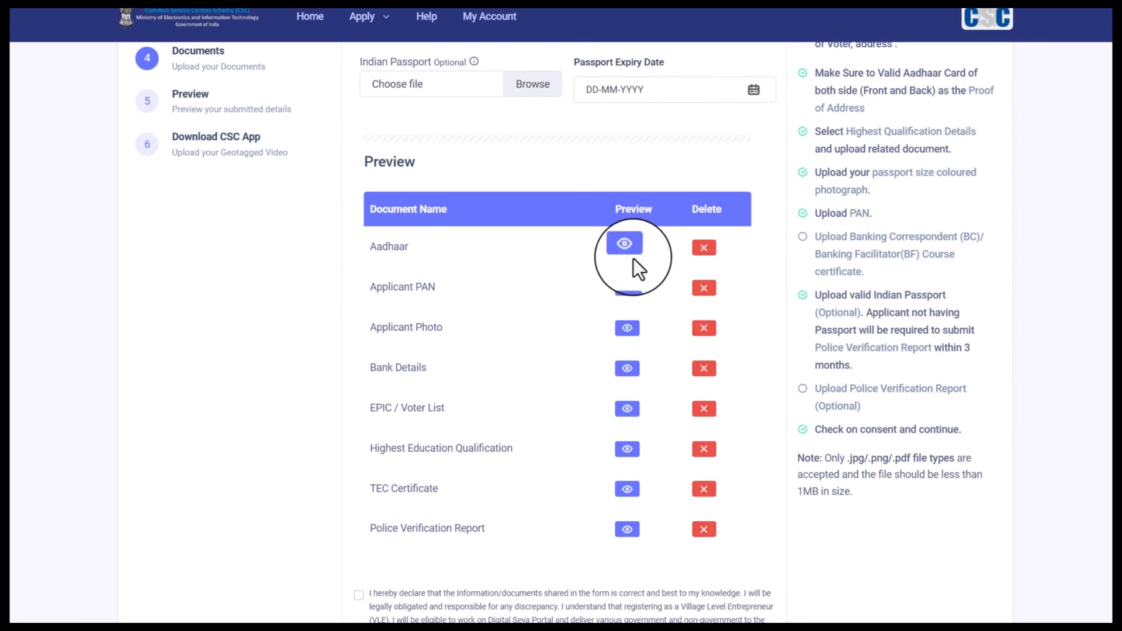
pyautogui.click(625, 246)
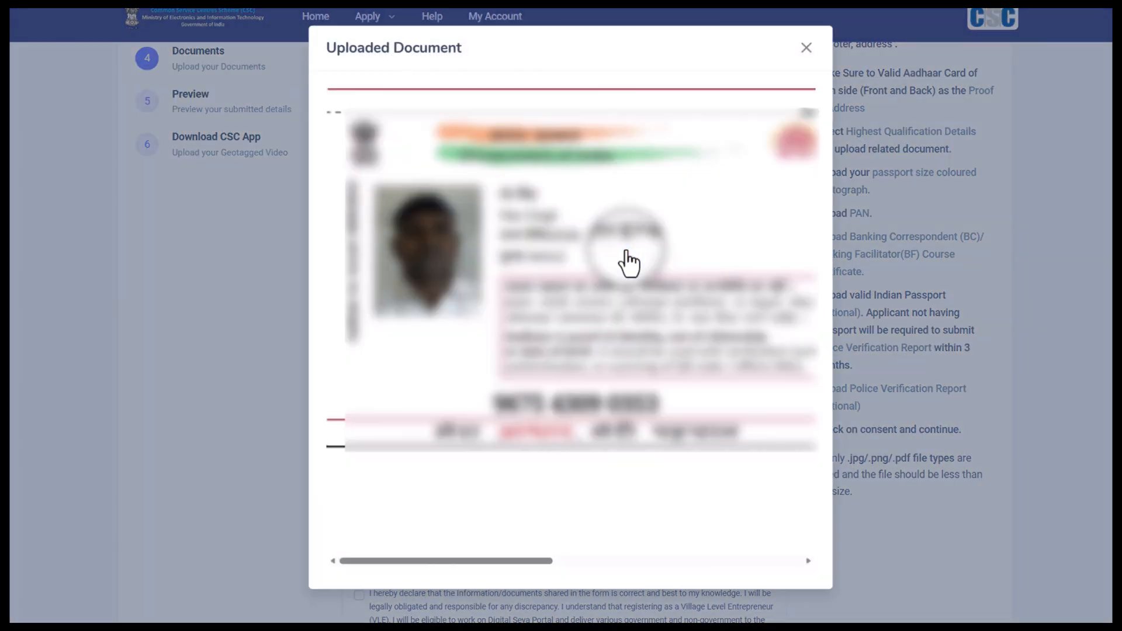
pyautogui.click(808, 51)
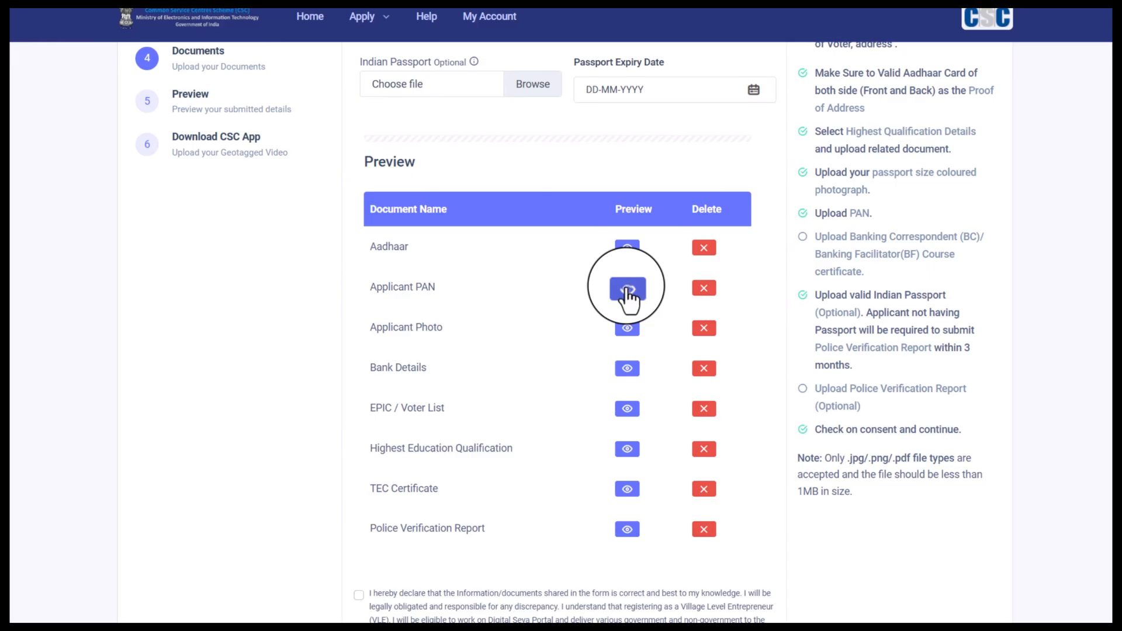
pyautogui.click(626, 289)
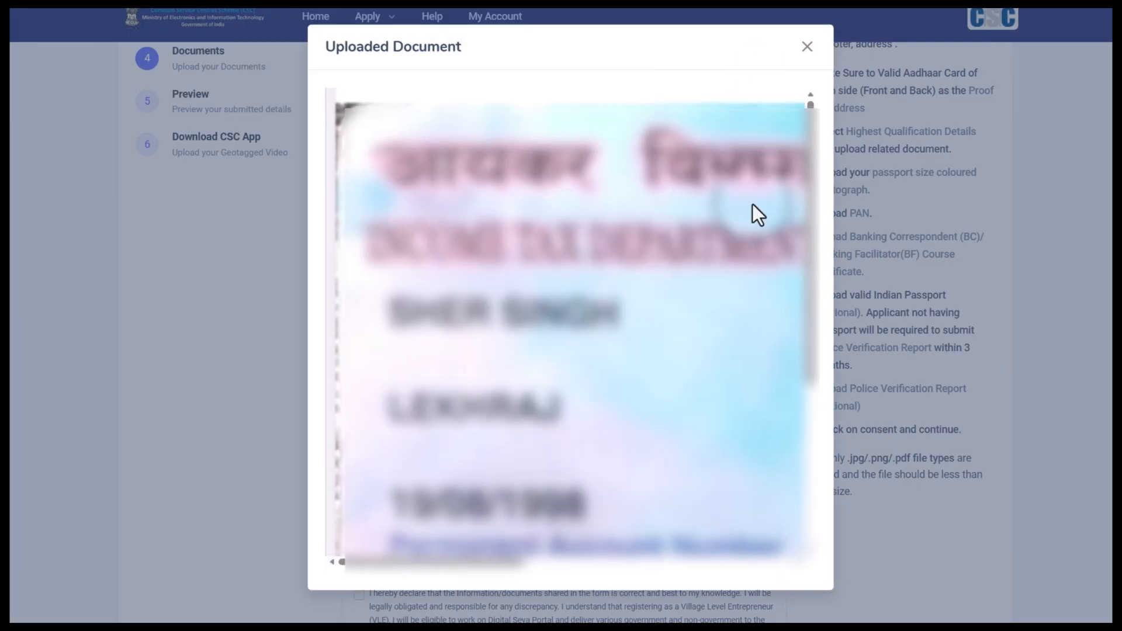
pyautogui.click(809, 47)
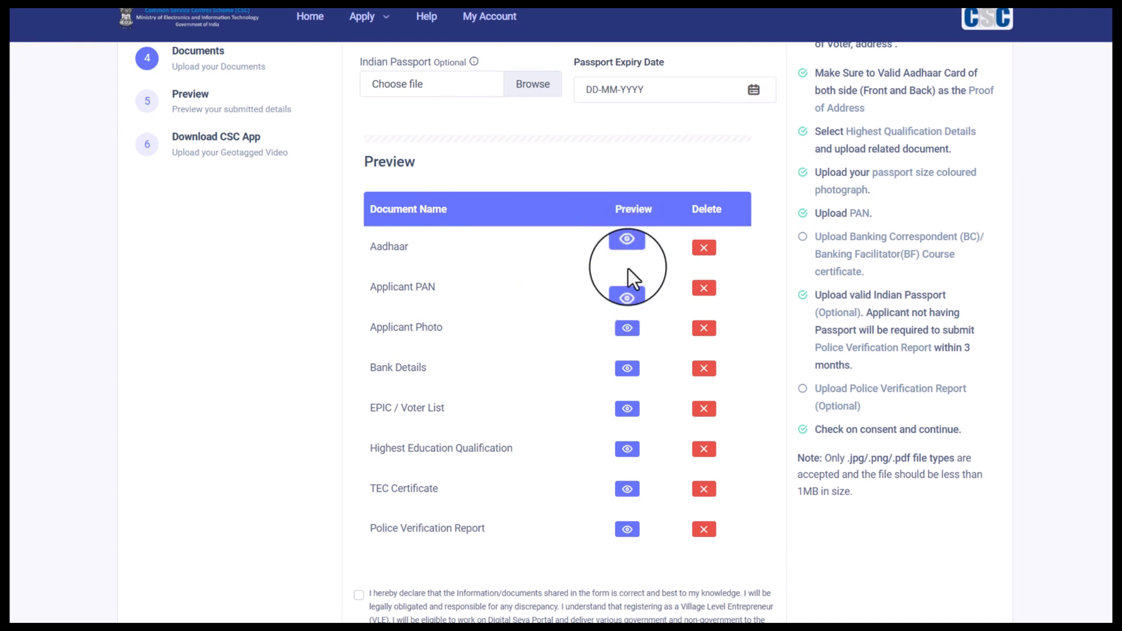
pyautogui.click(627, 292)
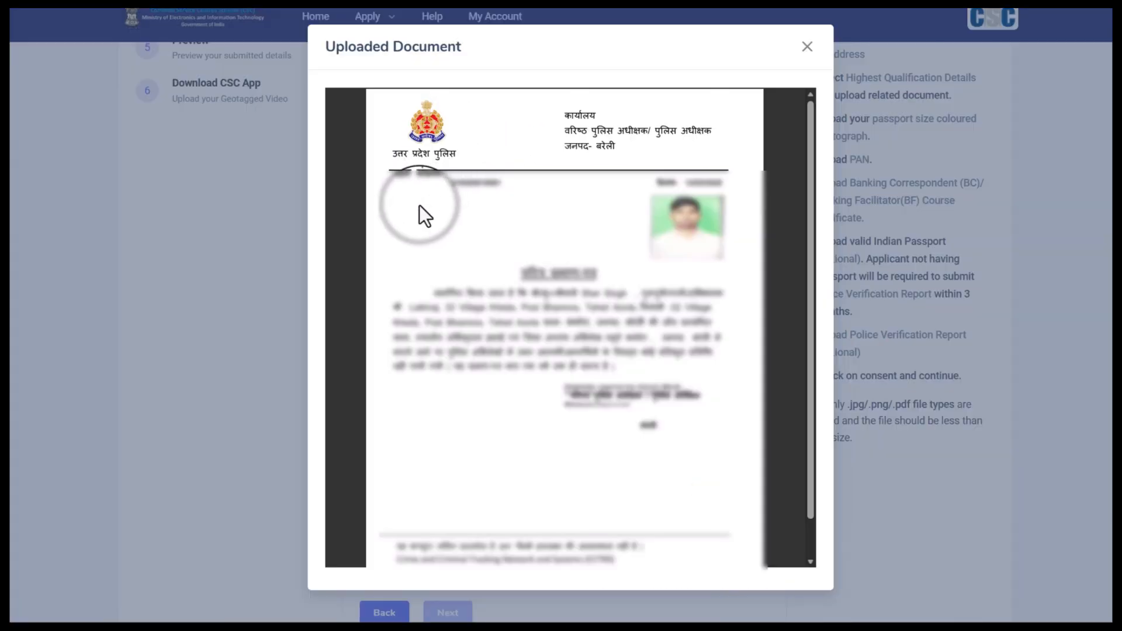
pyautogui.press('Escape')
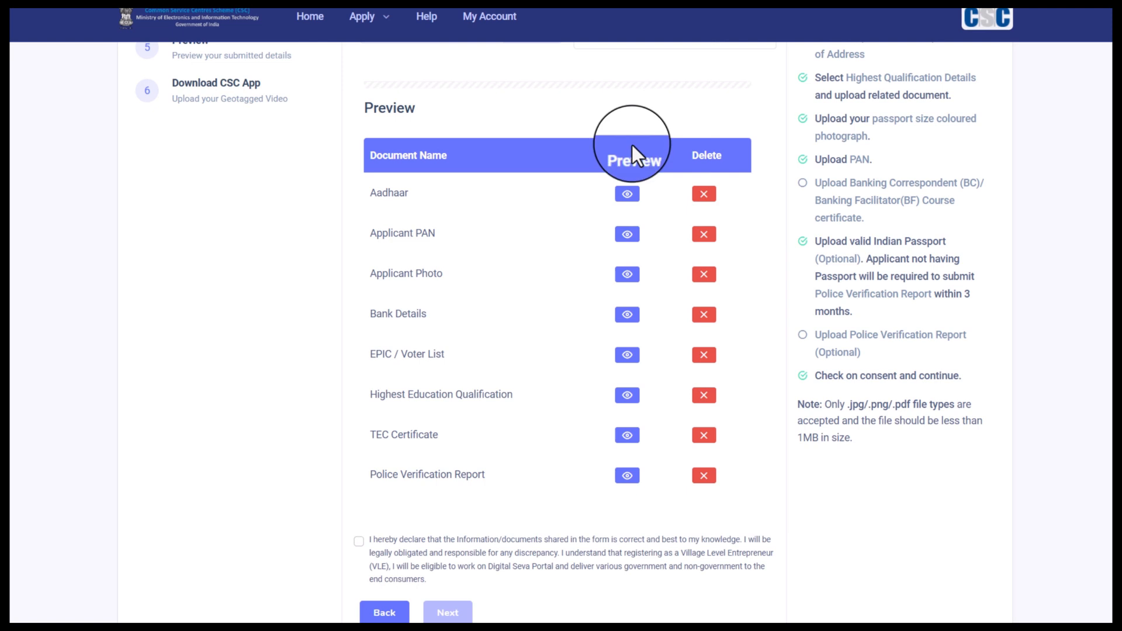
# - Accept the declaration that the shared information and documents are correct, and submit the documents stage
pyautogui.scroll(-3, 538, 458)
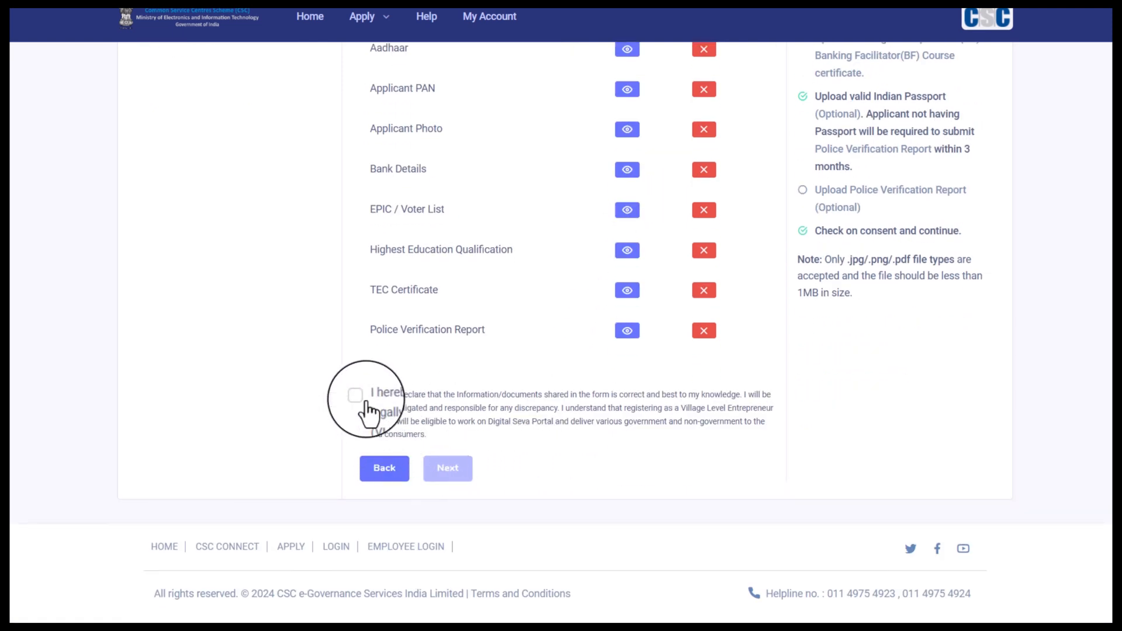
pyautogui.click(358, 396)
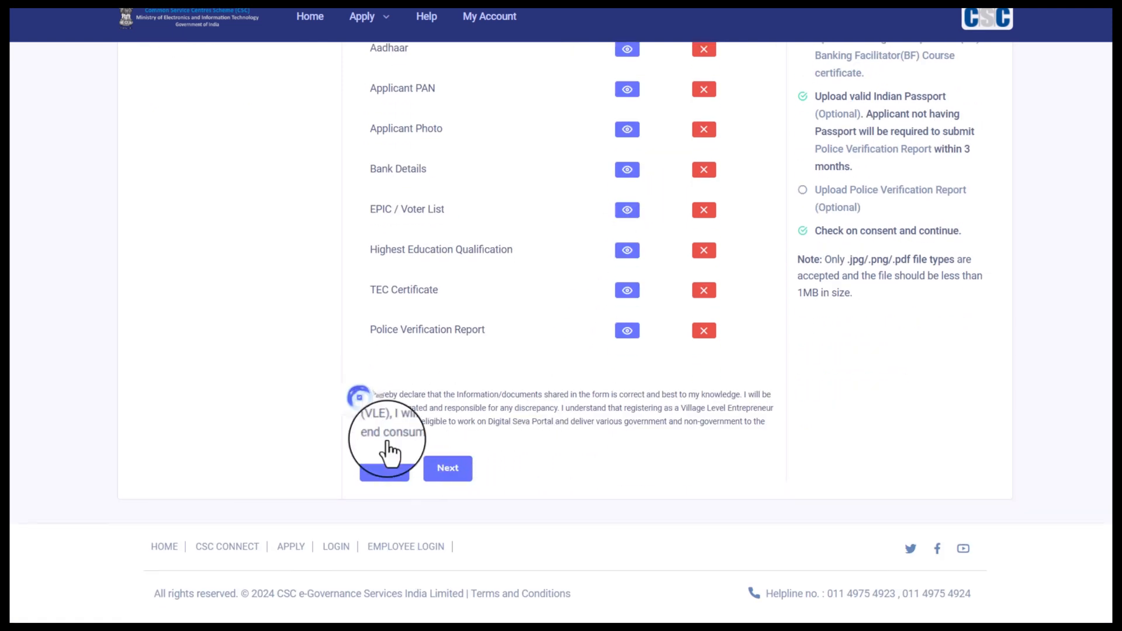
pyautogui.click(455, 477)
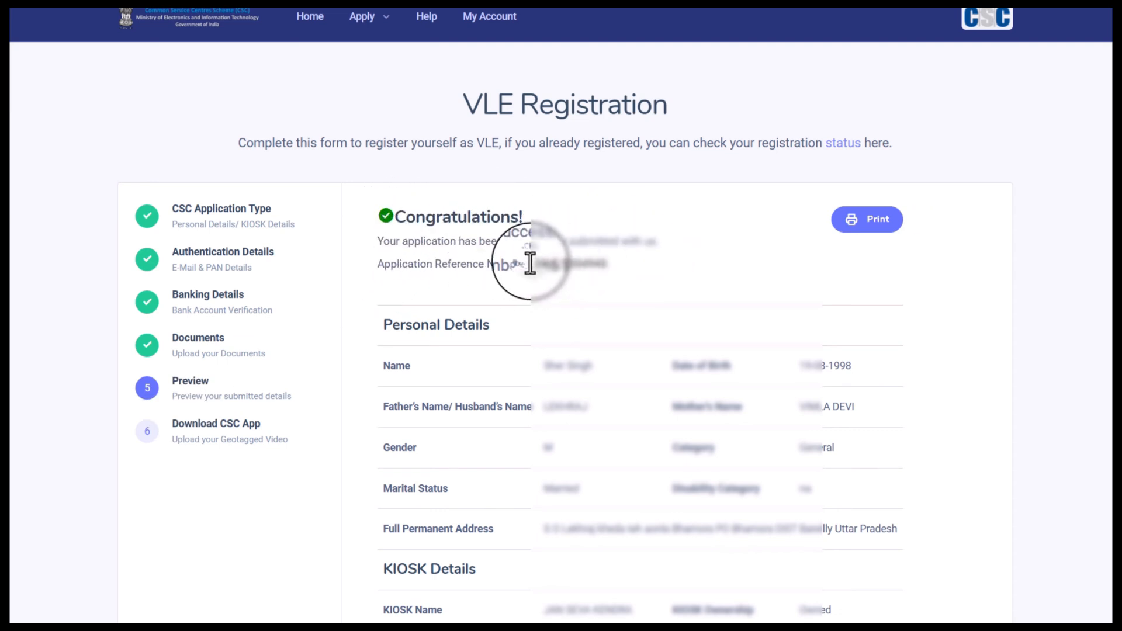
# - Go through the submitted application's details, continue to the Download CSC App stage and save the application printout as a PDF
pyautogui.moveTo(529, 263); pyautogui.dragTo(621, 267)
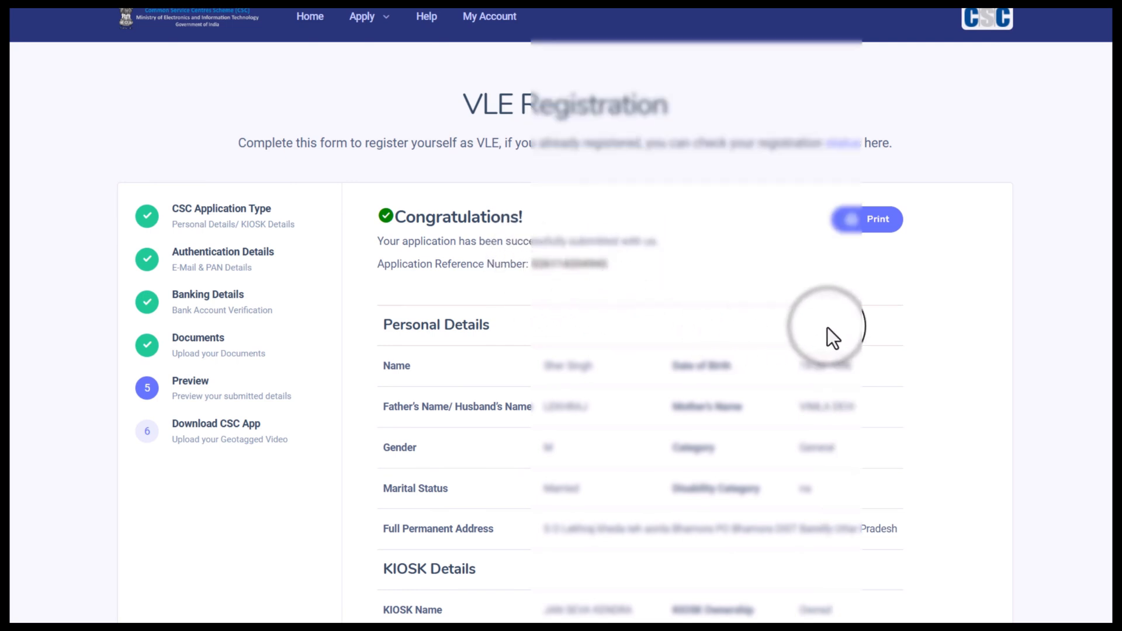
pyautogui.scroll(-8, 826, 327)
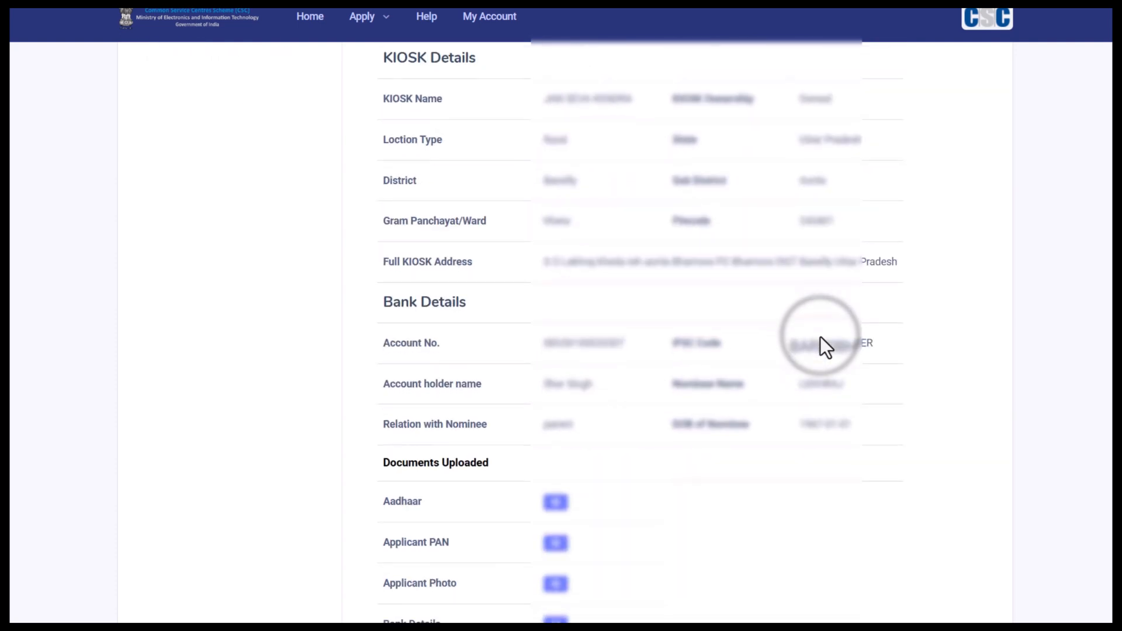
pyautogui.scroll(-5, 819, 336)
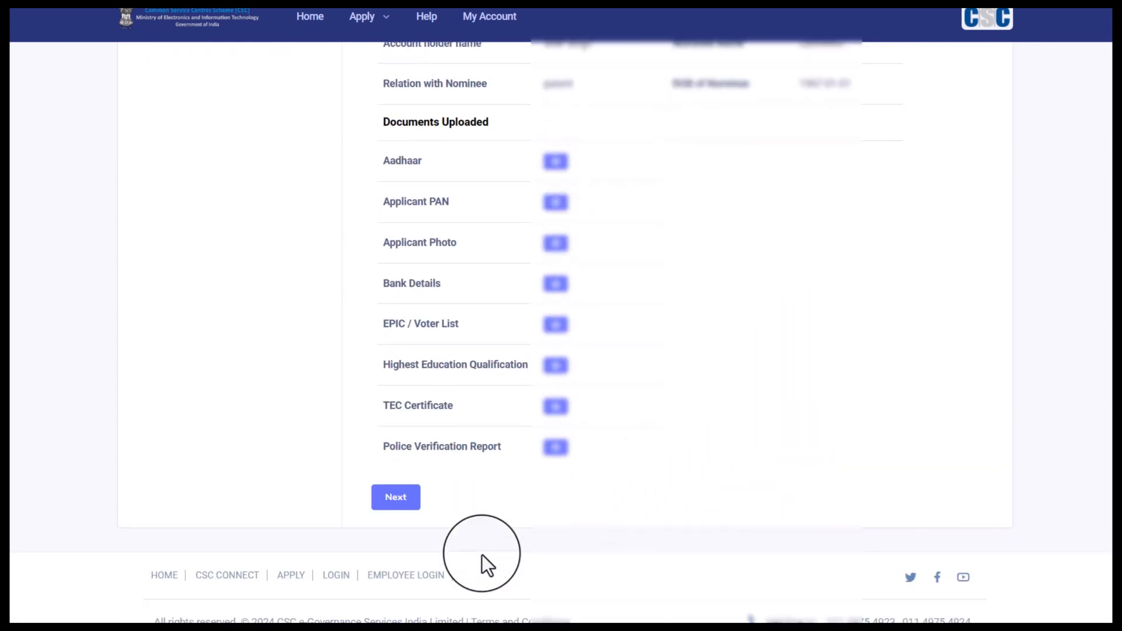
pyautogui.click(397, 501)
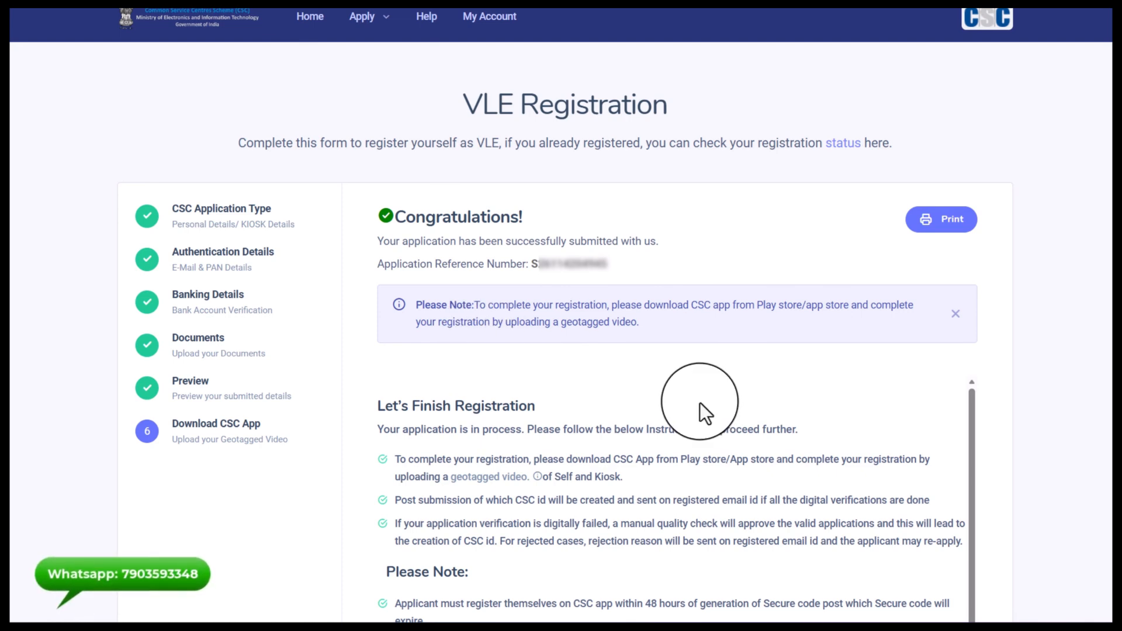
pyautogui.click(939, 228)
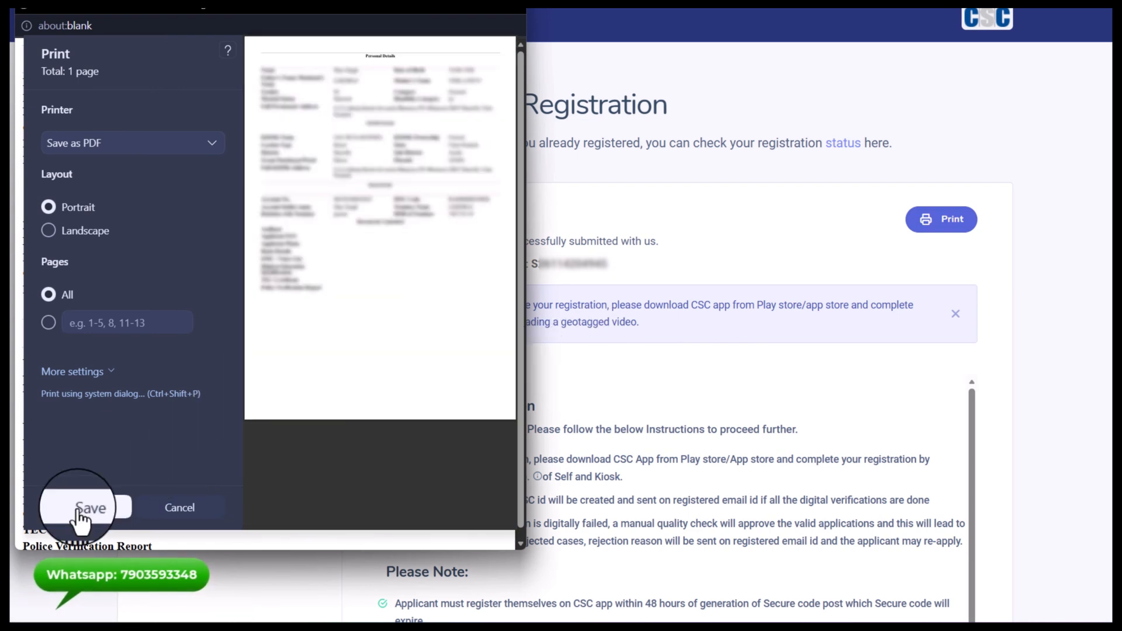
pyautogui.click(85, 508)
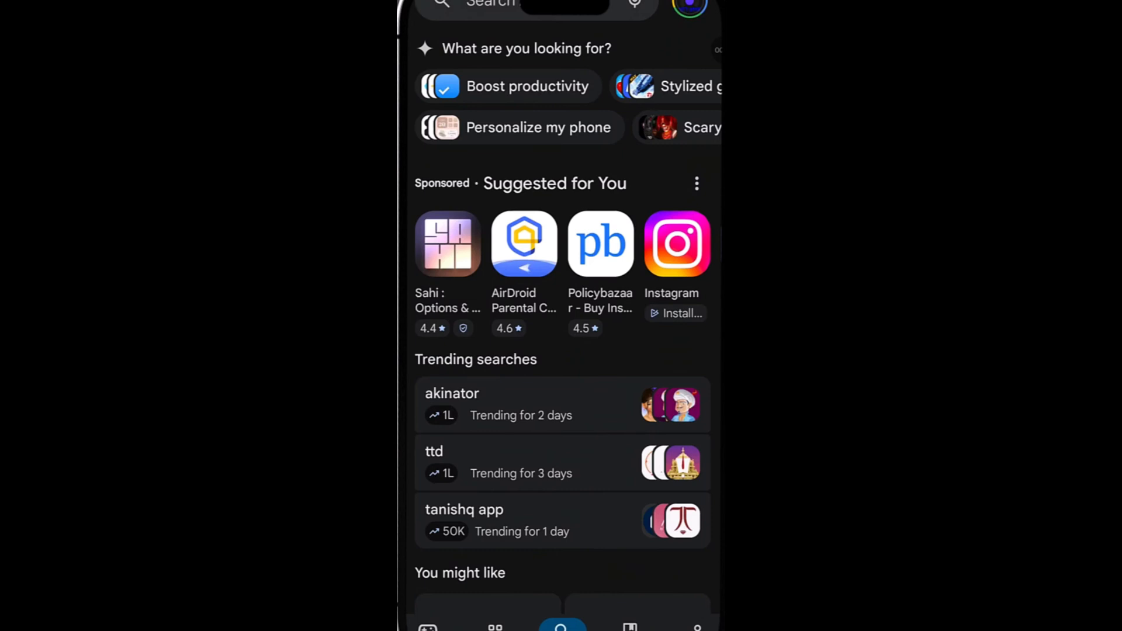
# - In the phone's Play Store, search for "csc app" and open the installed CSC APP
pyautogui.click(718, 50)
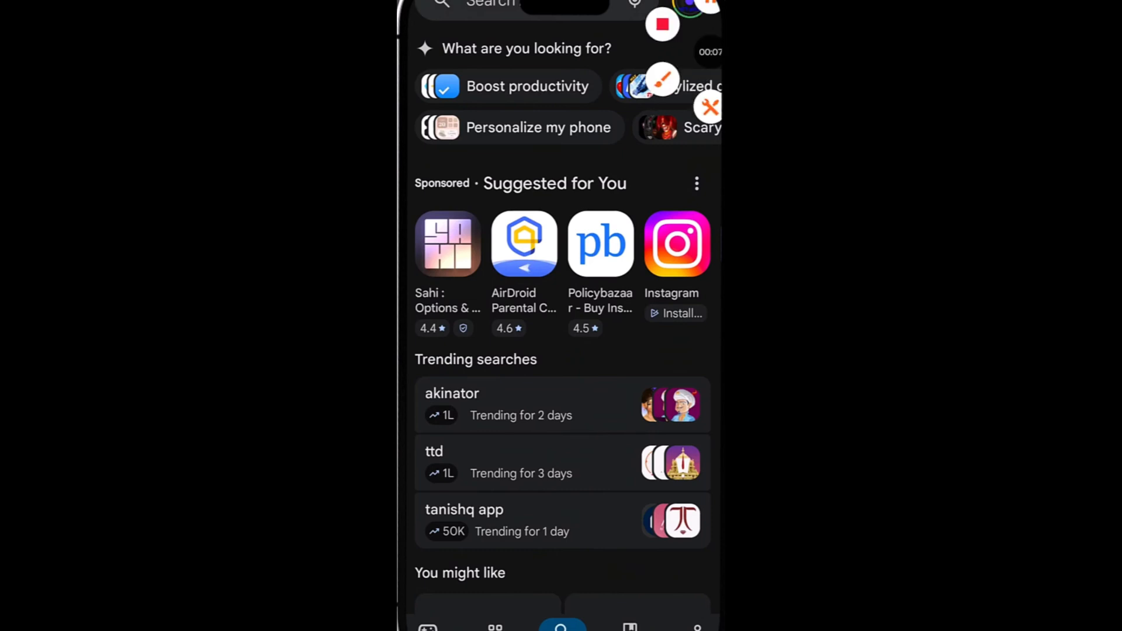
pyautogui.click(492, 4)
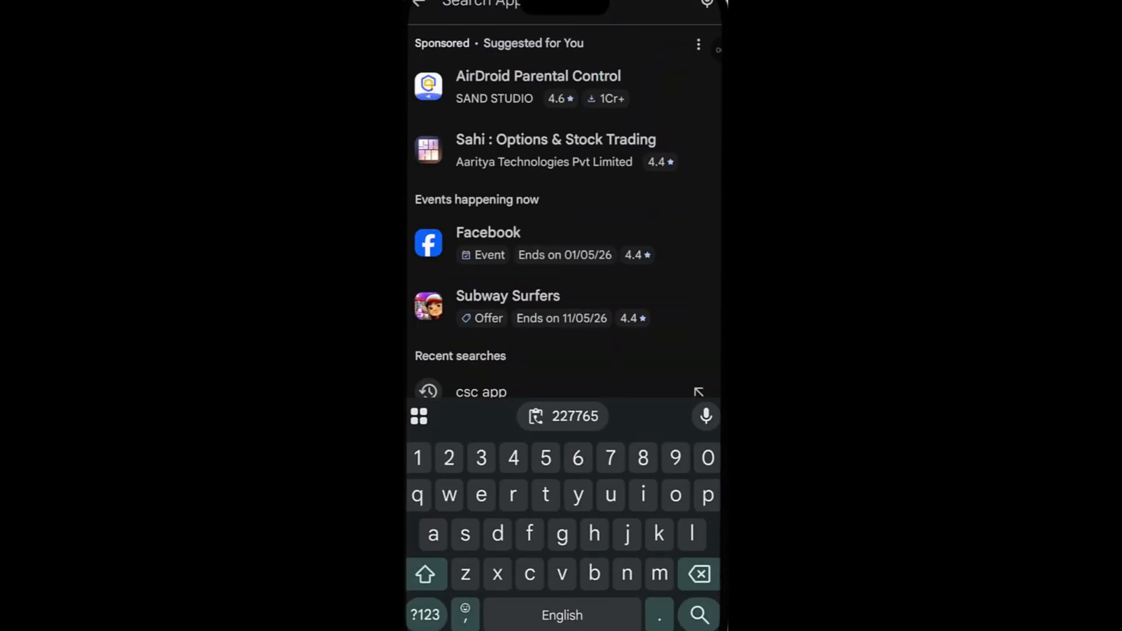
pyautogui.write('csc')
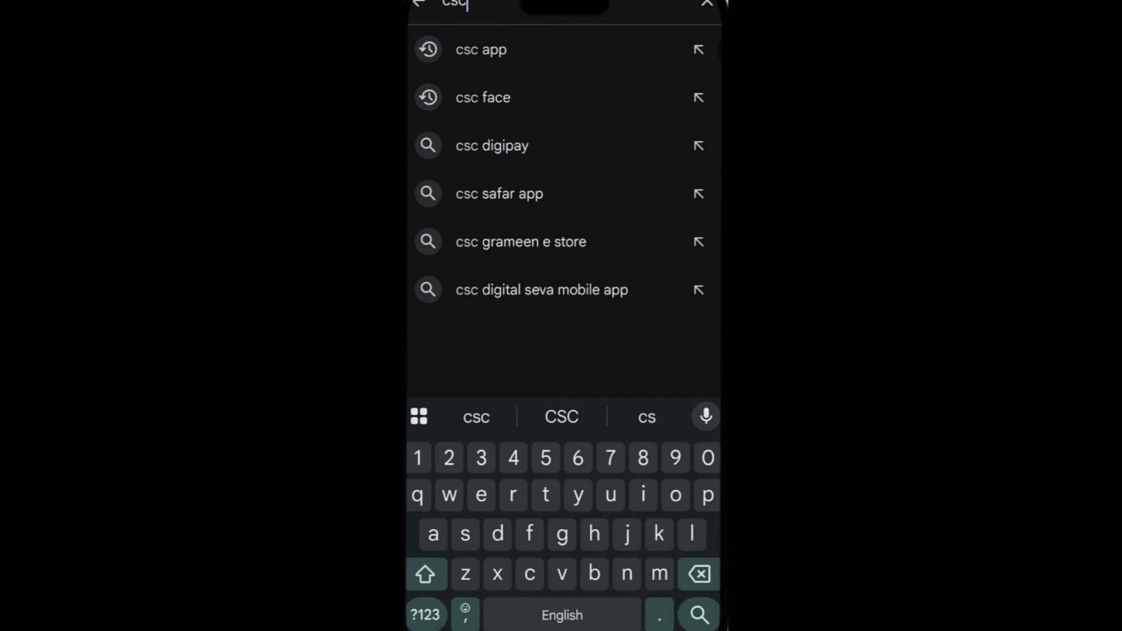
pyautogui.click(481, 50)
pyautogui.click(520, 58)
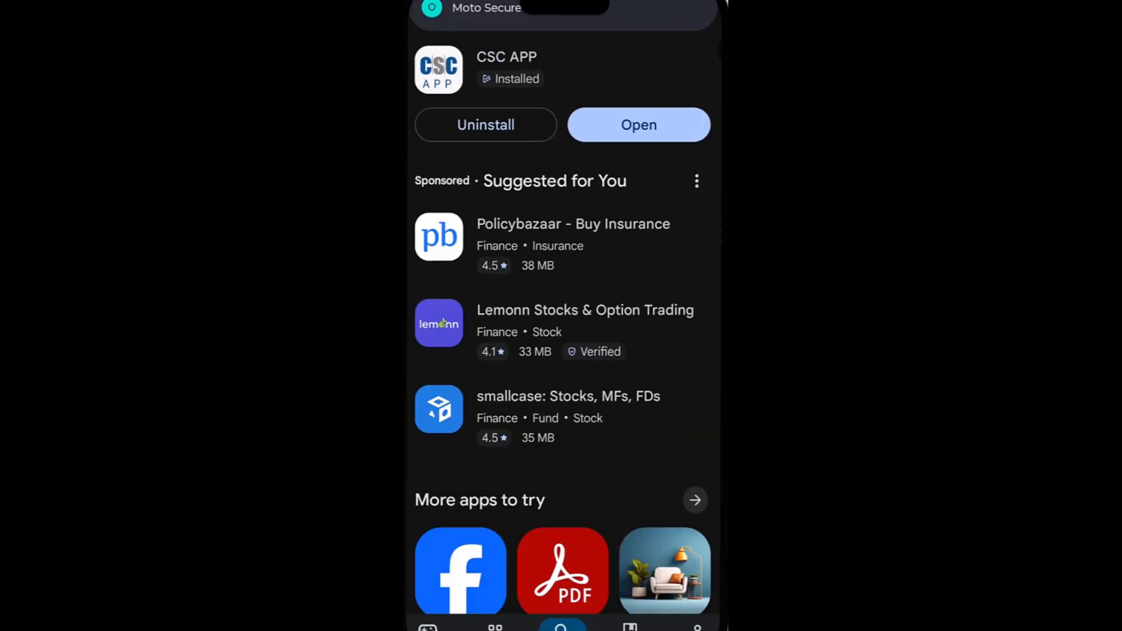
pyautogui.click(638, 125)
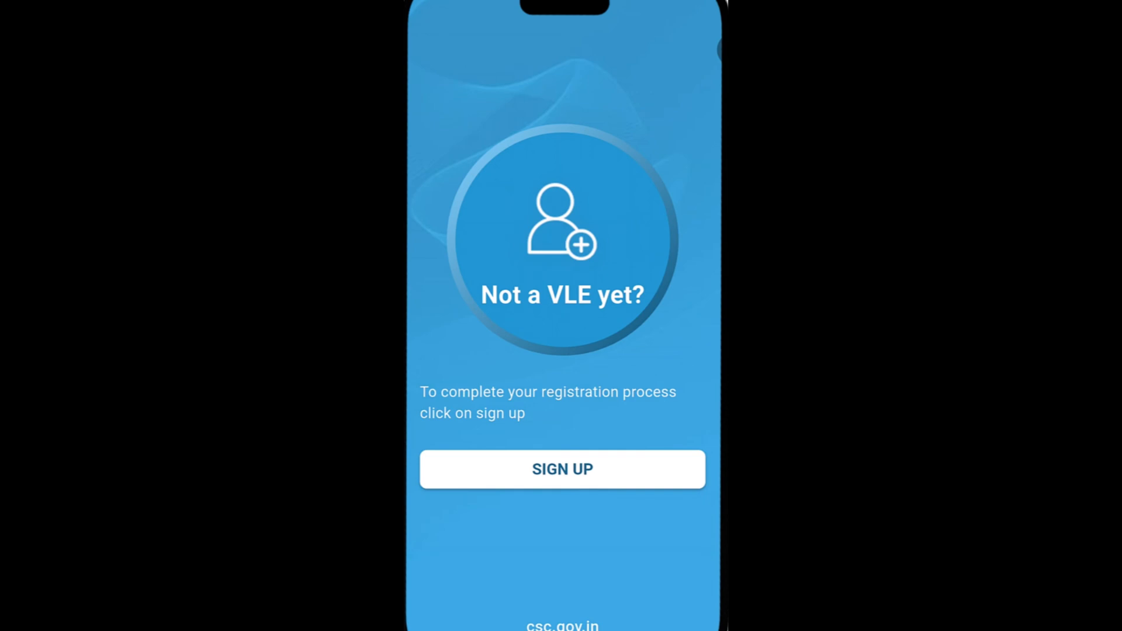
# - Start the sign-up for a new registration, proceed past the instructions and fill in the application reference number, secure code and mobile number
pyautogui.click(563, 469)
pyautogui.click(562, 406)
pyautogui.click(562, 326)
pyautogui.click(563, 326)
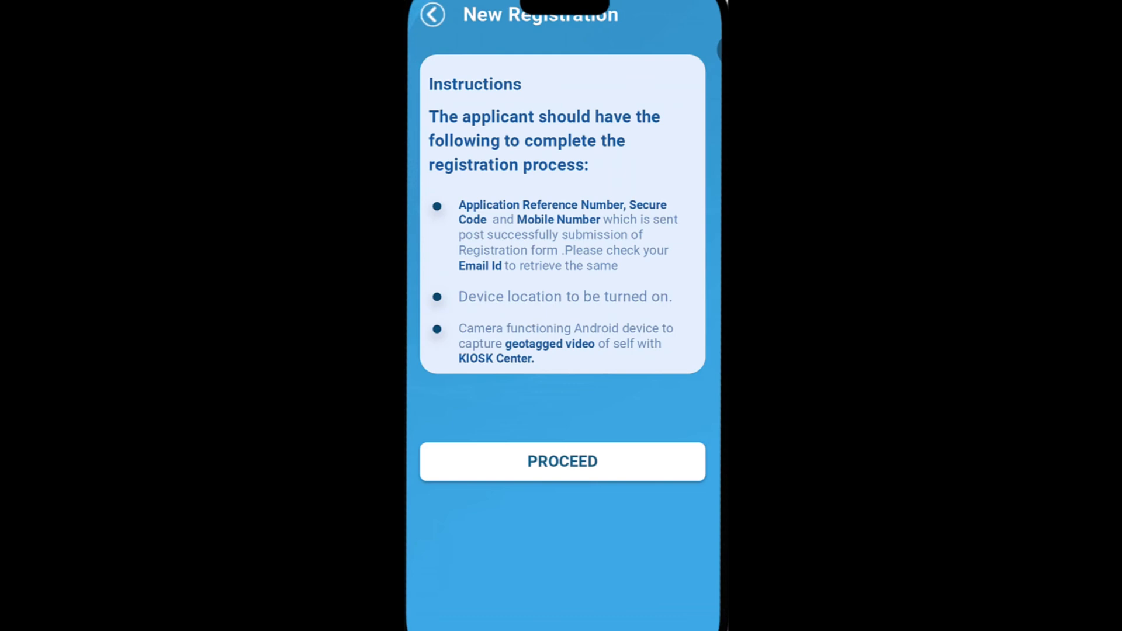
pyautogui.click(562, 462)
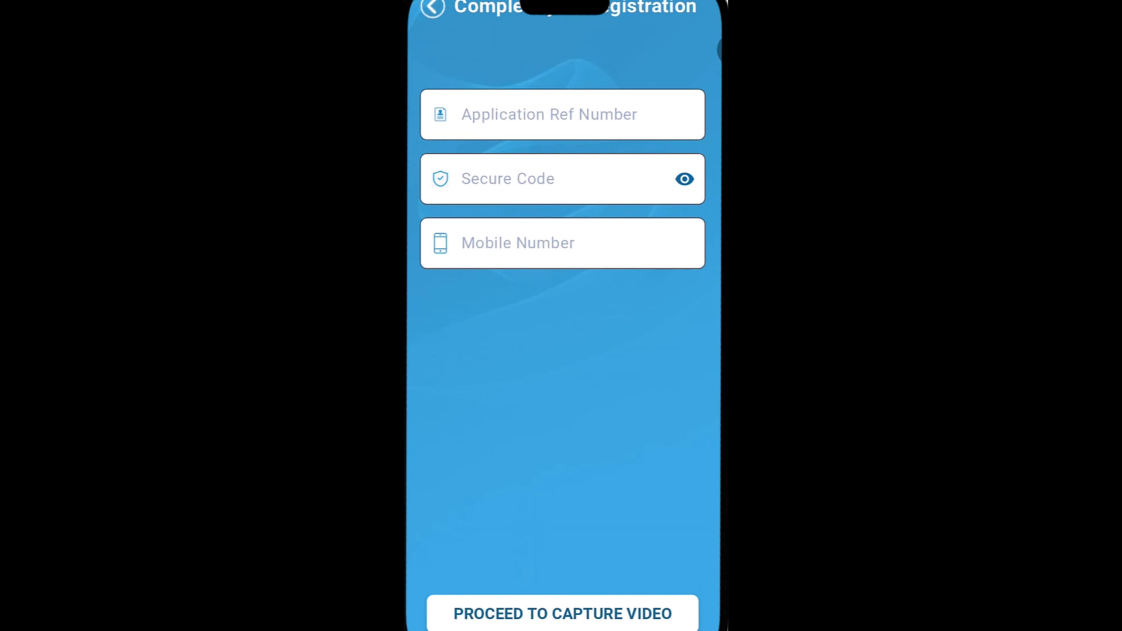
pyautogui.click(562, 114)
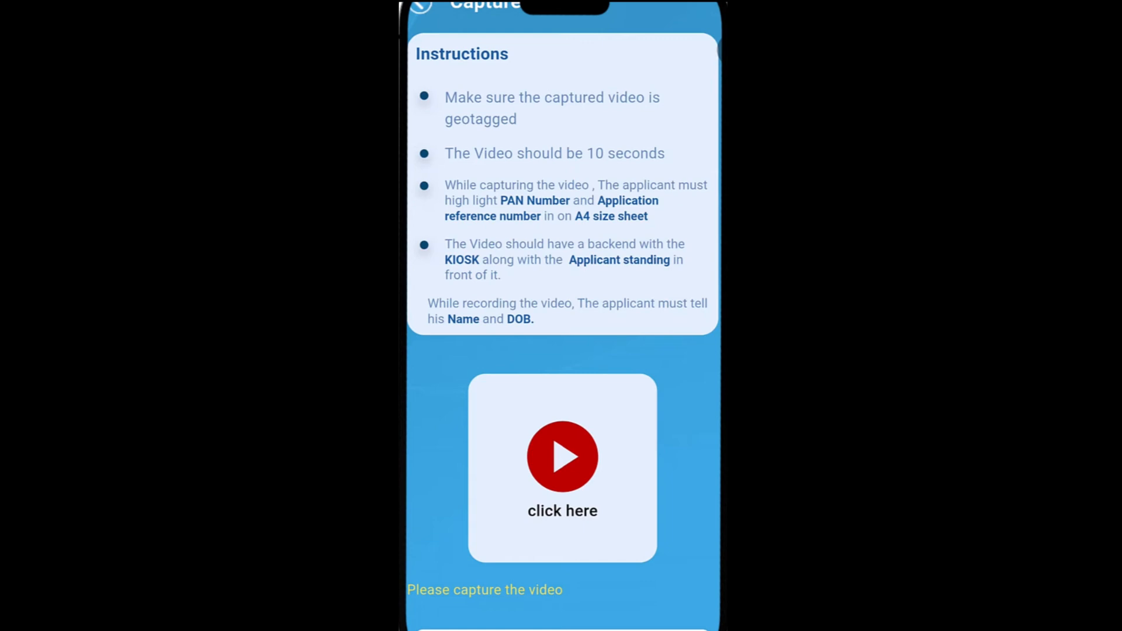
# - Record the applicant's geotagged video, proceed to review and accept the statement that the entered details are correct
pyautogui.click(562, 457)
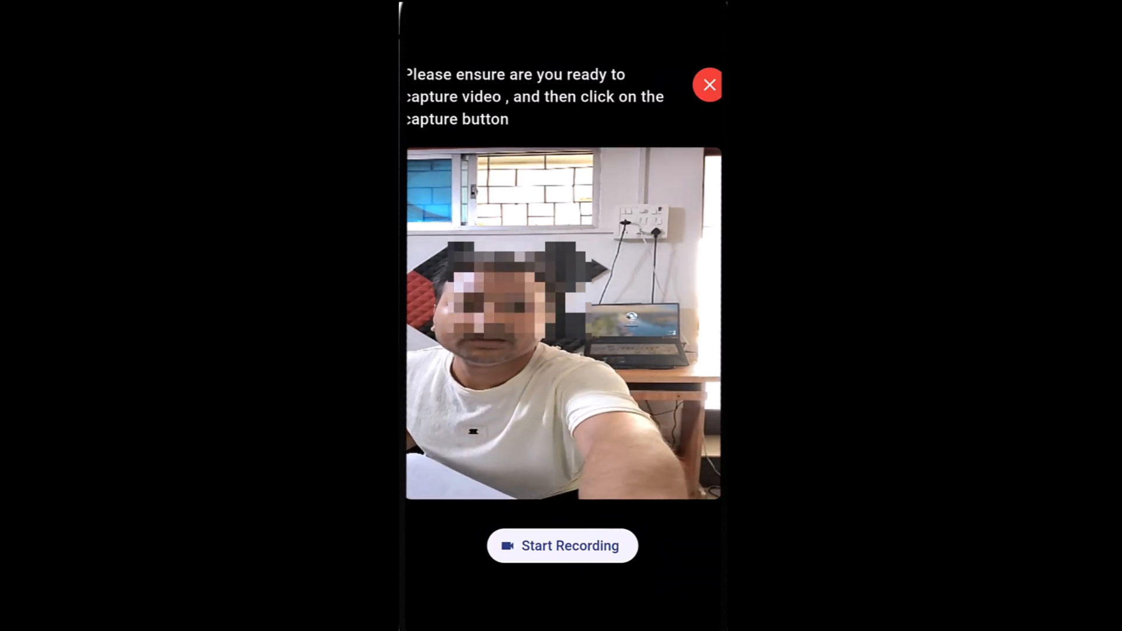
pyautogui.click(562, 545)
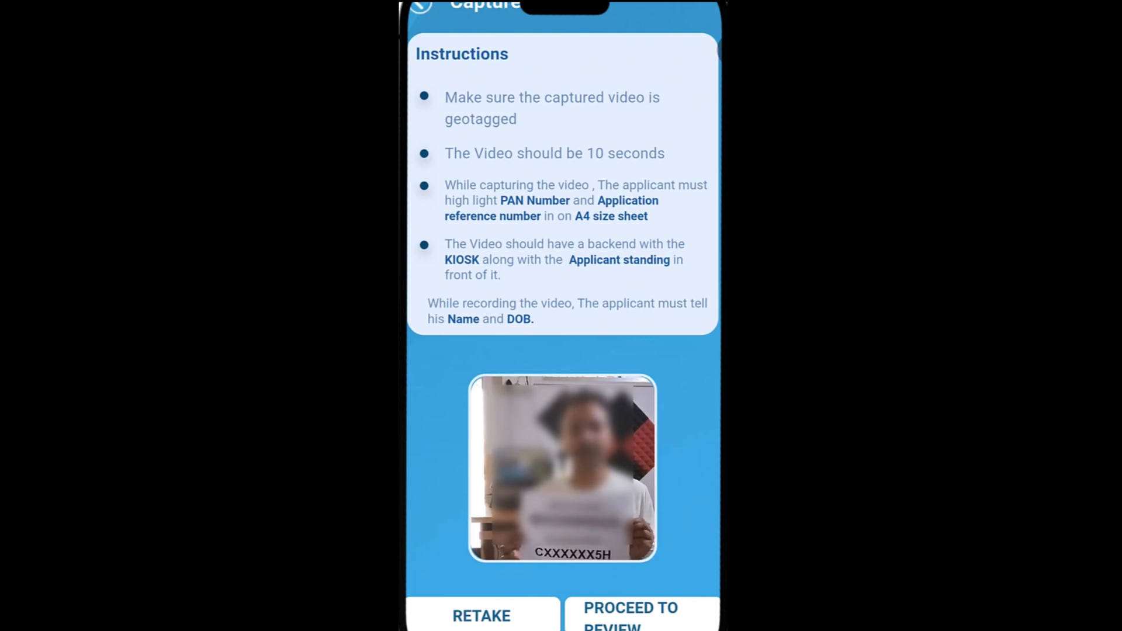
pyautogui.click(642, 615)
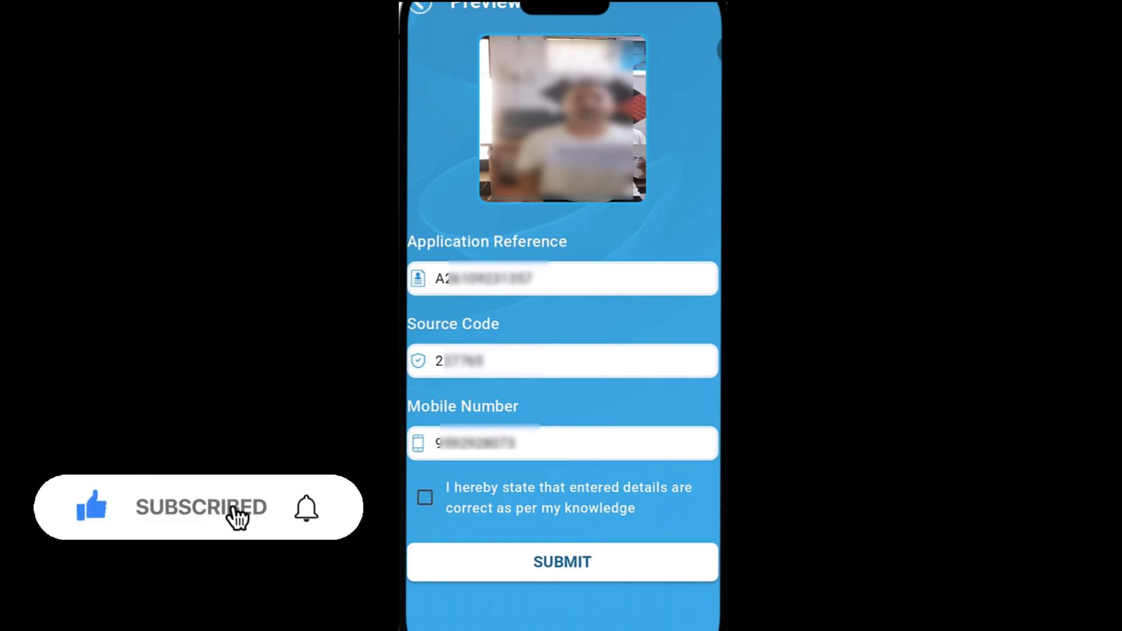
pyautogui.click(424, 497)
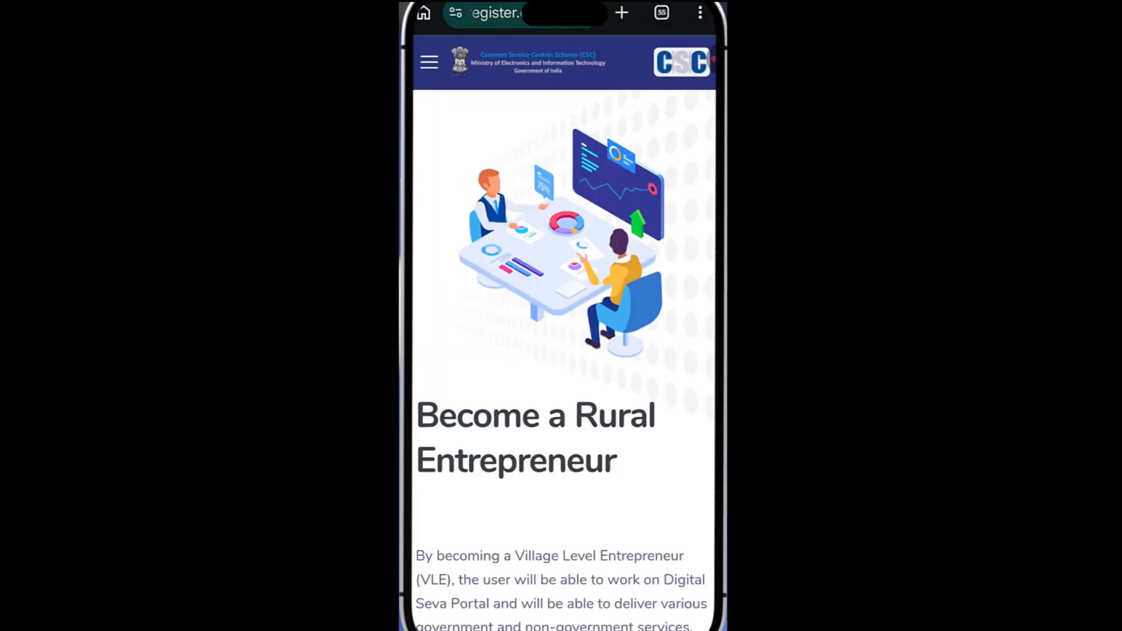
# - On the CSC registration site in the phone's browser, submit an application status check with the reference number, email ID and captcha
pyautogui.click(429, 62)
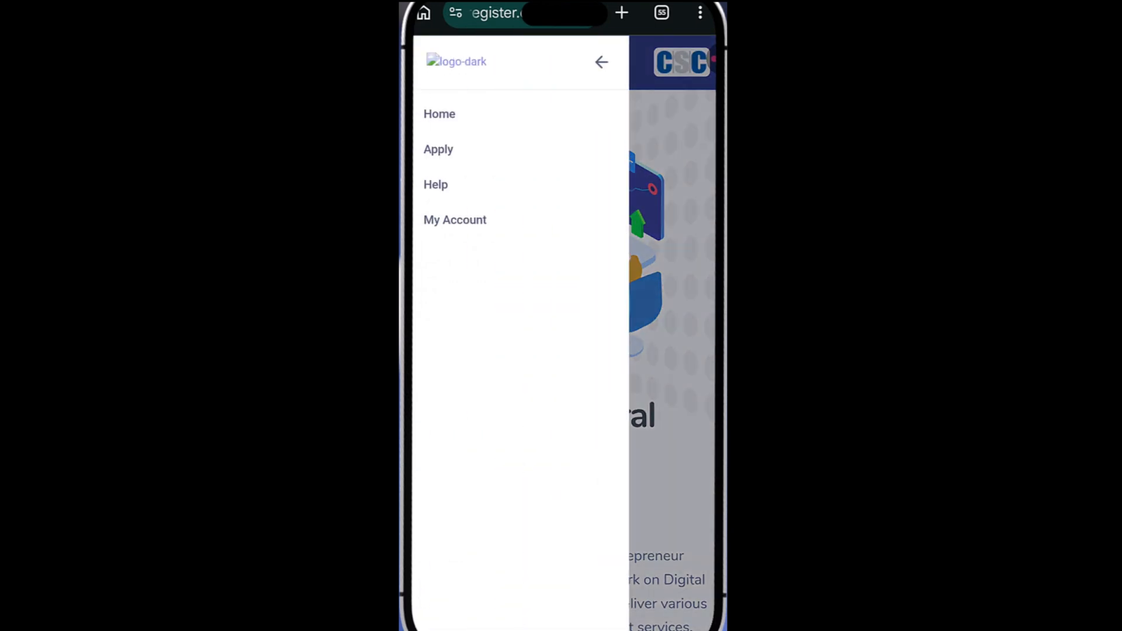
pyautogui.click(438, 149)
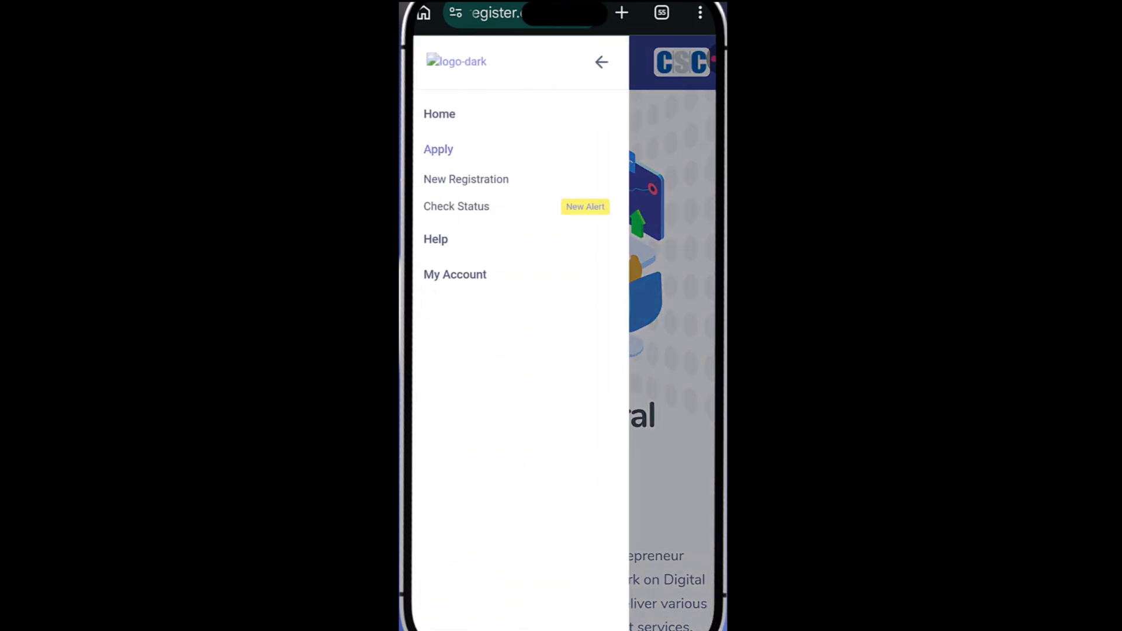
pyautogui.click(456, 206)
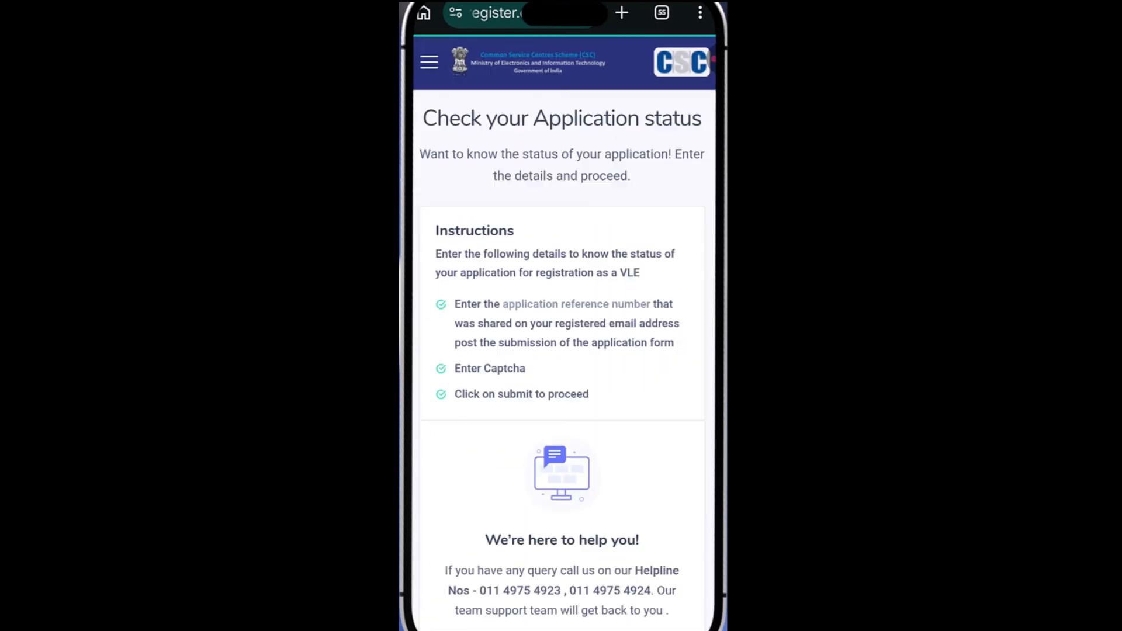
pyautogui.scroll(-2, 561, 350)
pyautogui.scroll(-5, 561, 350)
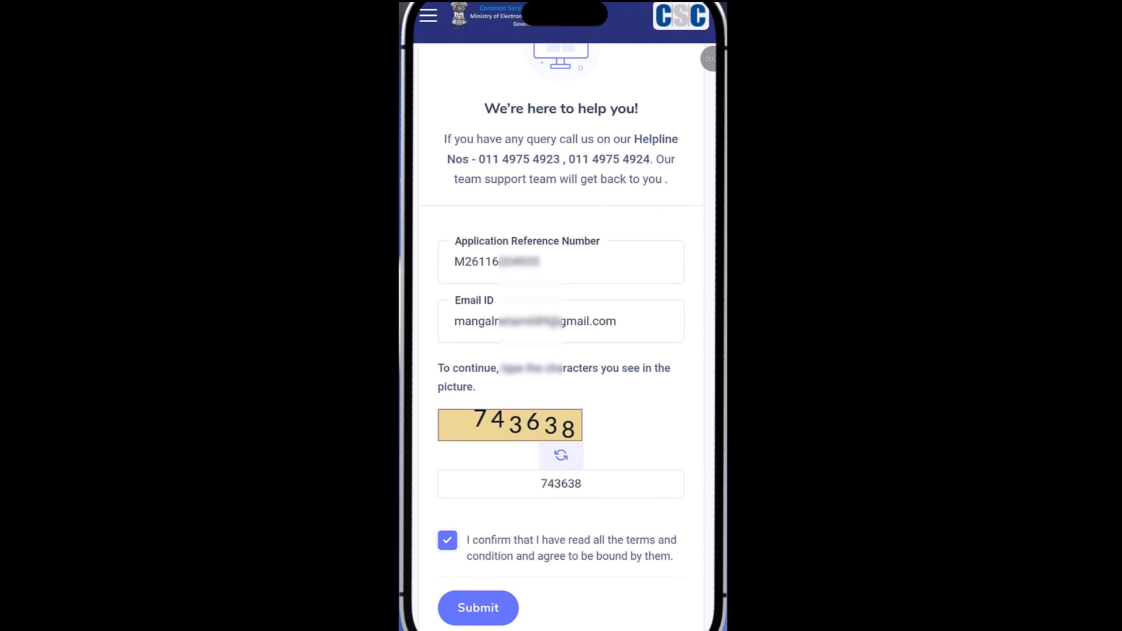
pyautogui.click(478, 608)
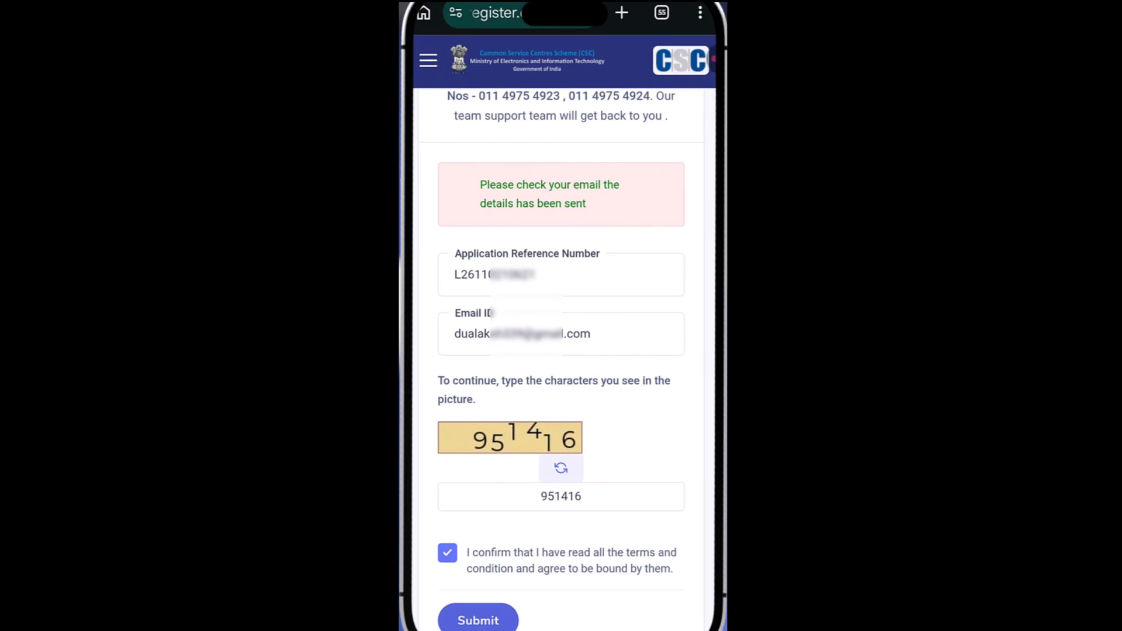
pyautogui.click(712, 59)
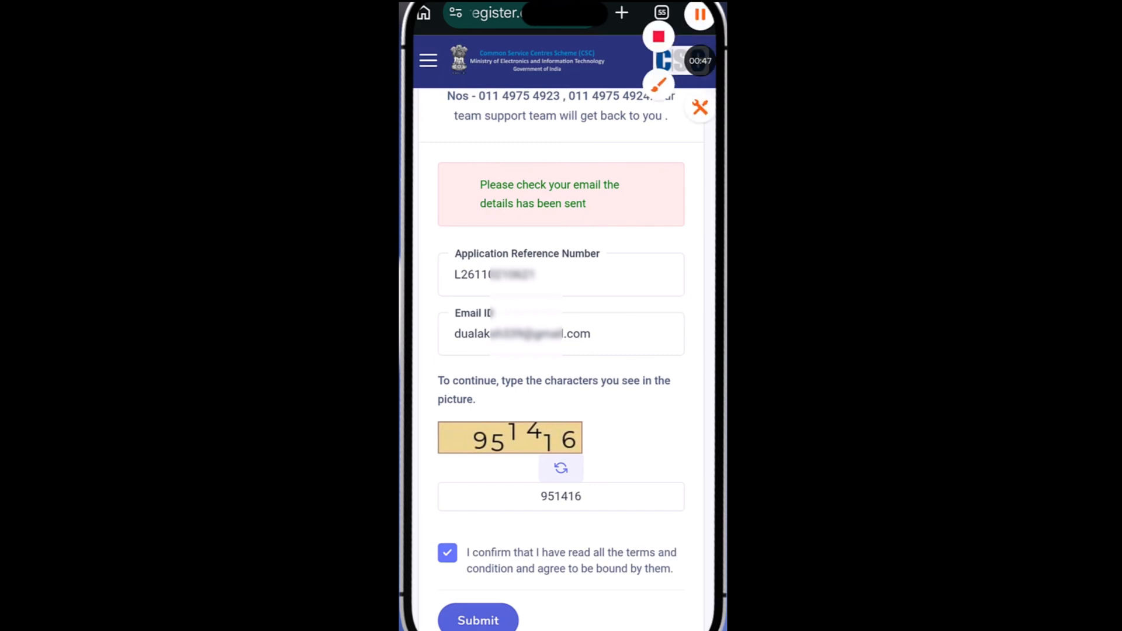